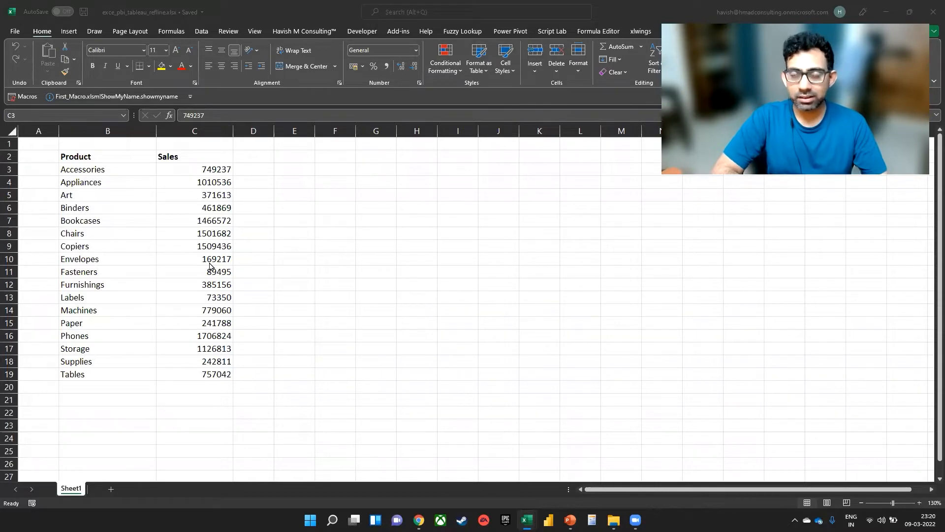
Copy the Product and Sales table into a new workbook starting at B2, and widen columns B and C
drag(101, 157, 230, 375)
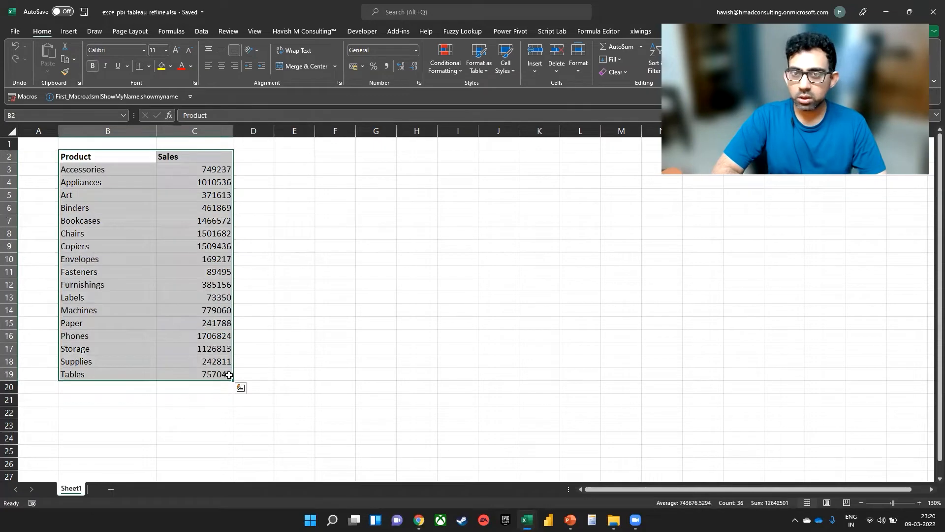
key(ctrl+c)
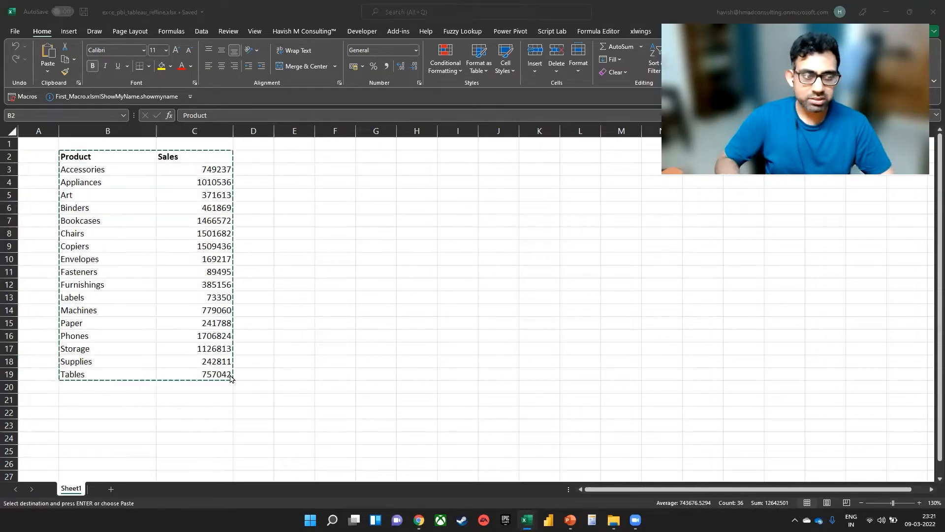
key(ctrl+n)
key(Right)
key(Down)
key(ctrl+v)
scroll(229, 375, up, 3)
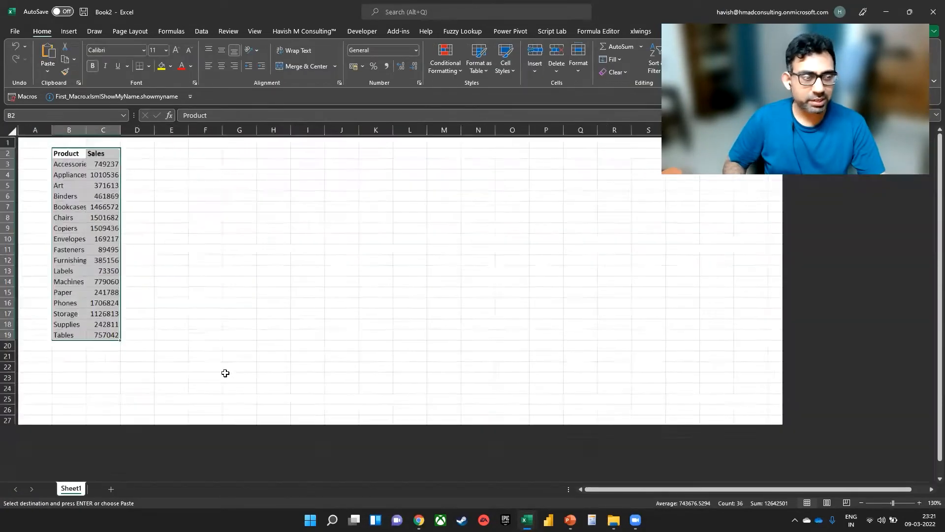
drag(110, 132, 236, 131)
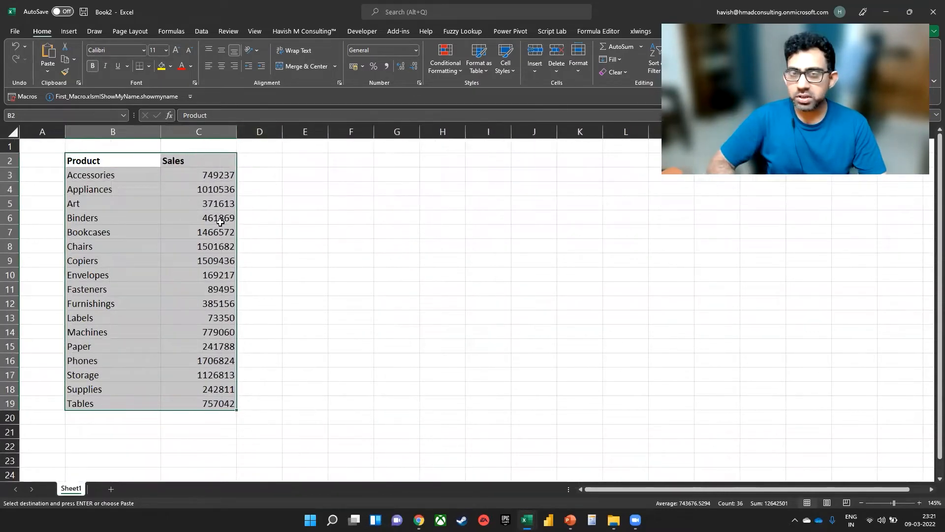
Add a bold "Ref Line" label in J2 and enter the reference value 1000000 in K2
click(550, 162)
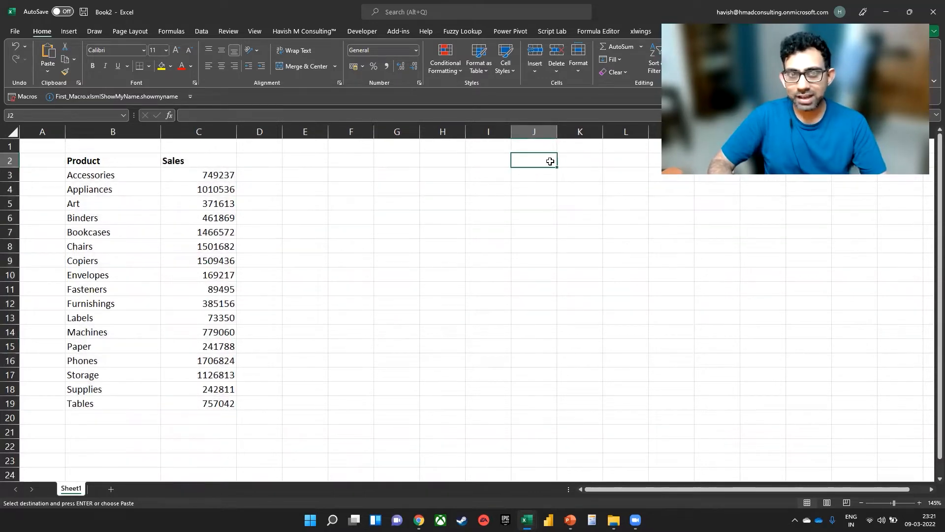
text(Ref)
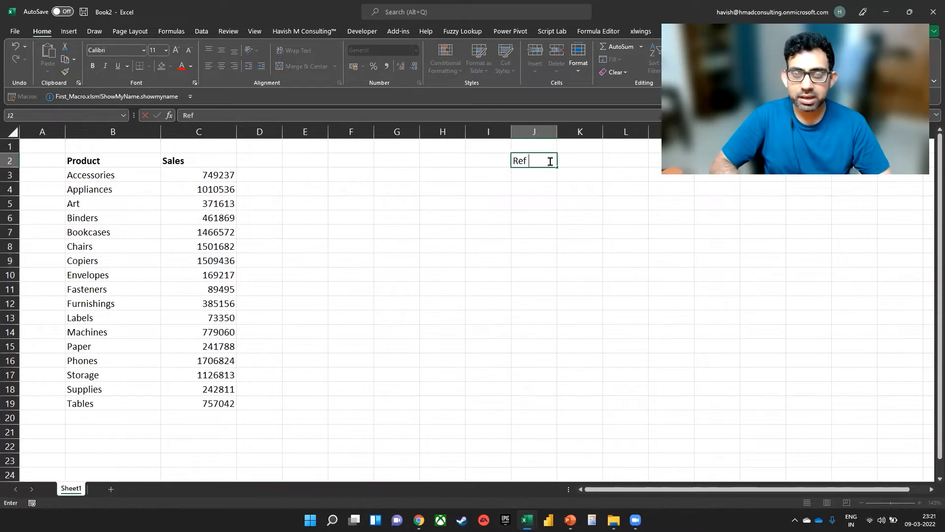
text( Line)
key(ctrl+Return)
key(ctrl+b)
key(Tab)
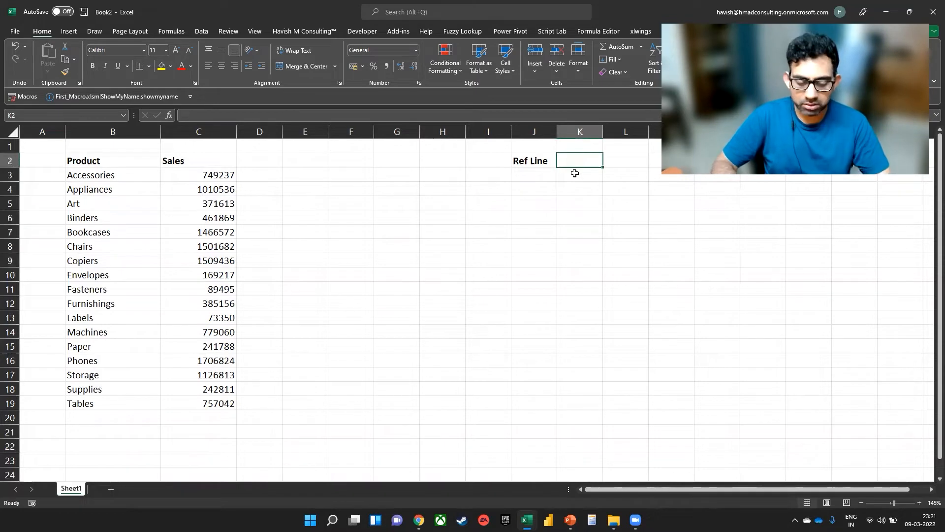
text(1000000)
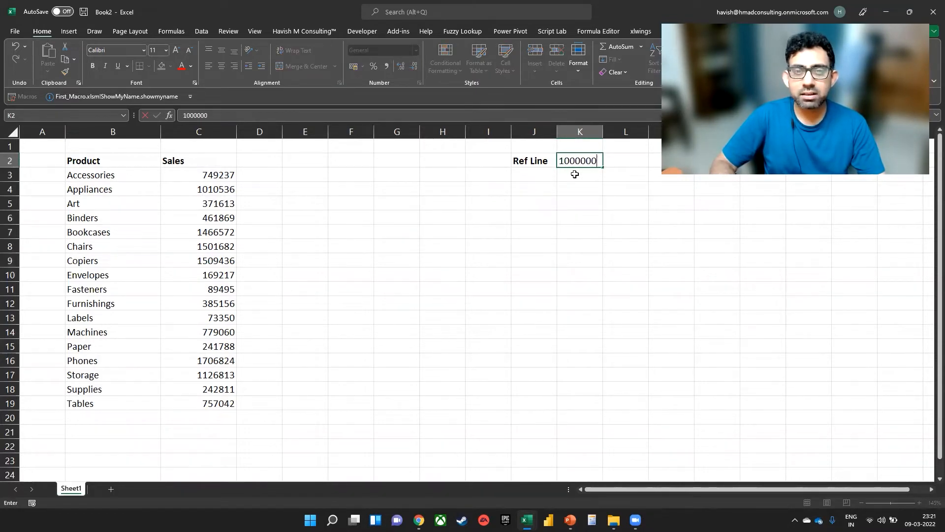
key(Return)
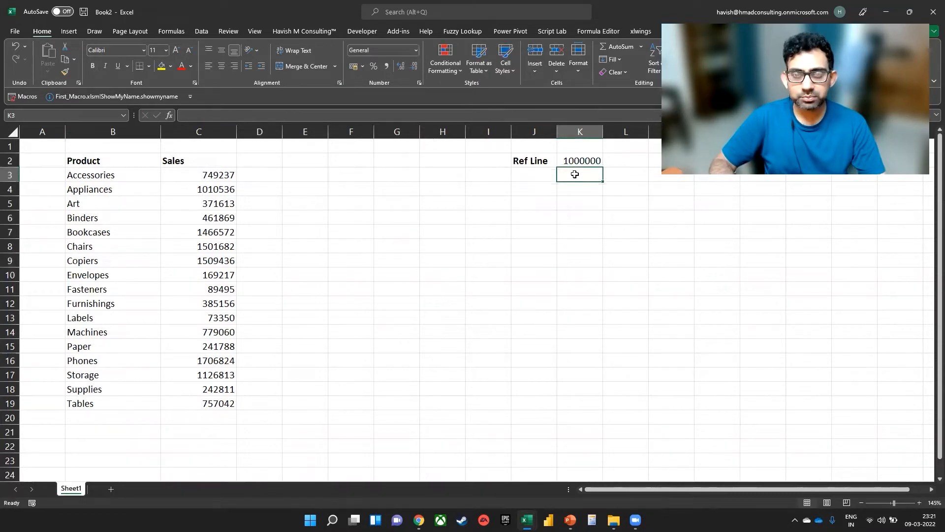
Add the column headers "Above" in D2 and "Below" in E2
click(256, 175)
click(256, 163)
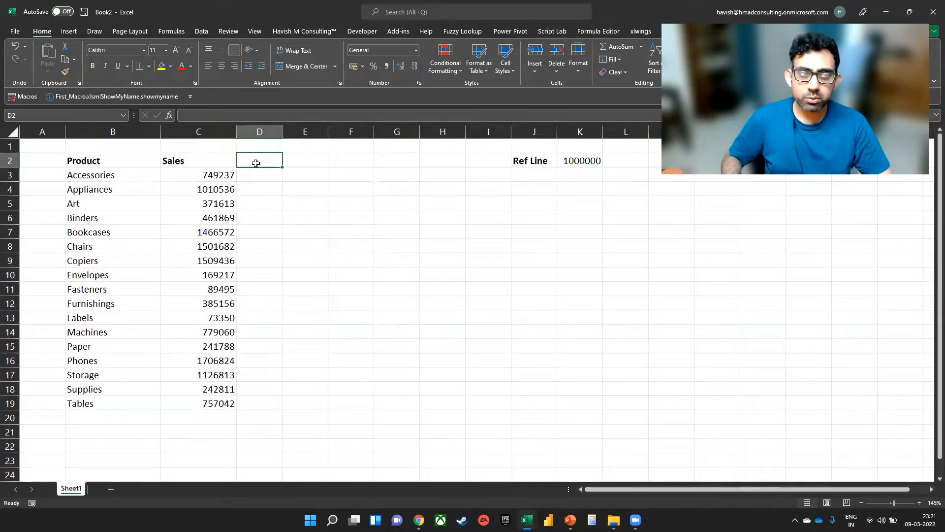
text(Above)
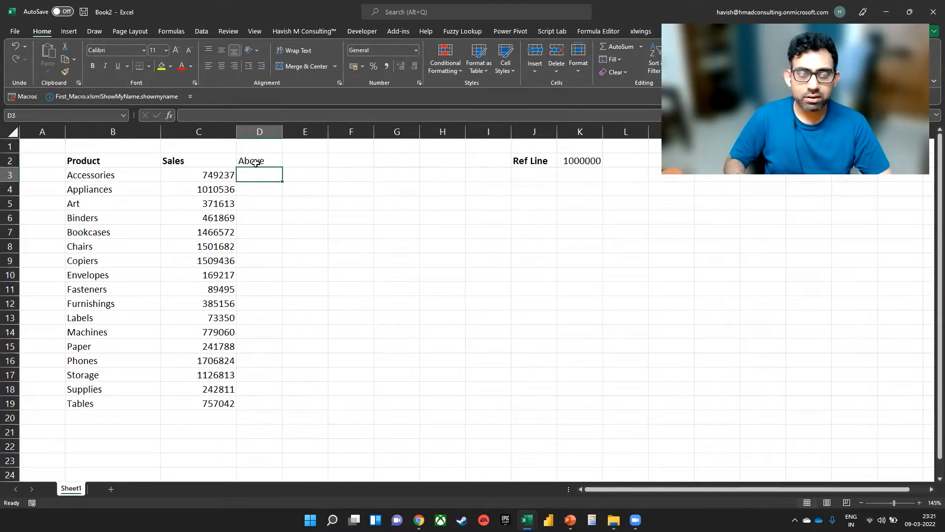
key(Tab)
text(Below)
key(Return)
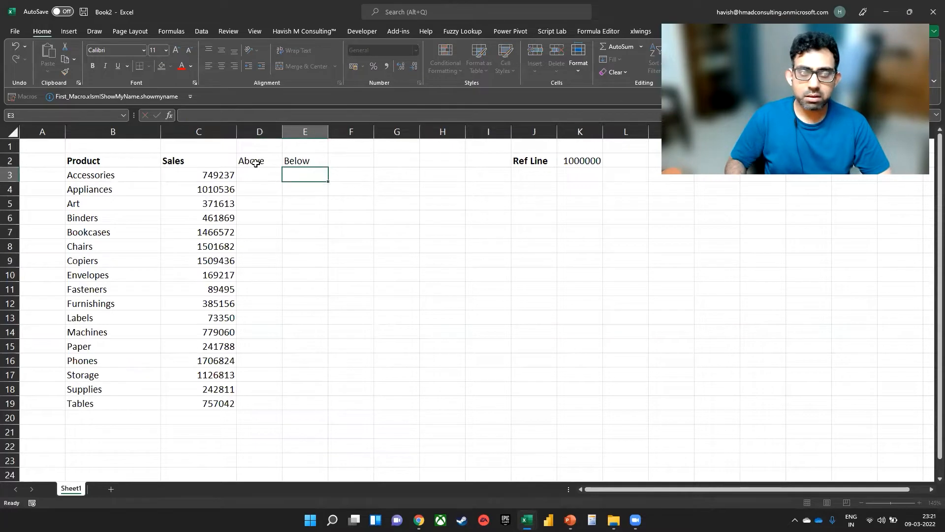
Enter =IF(C3:C19>=K2,C3:C19, "") in D3 to return the sales at or above the reference value
key(Left)
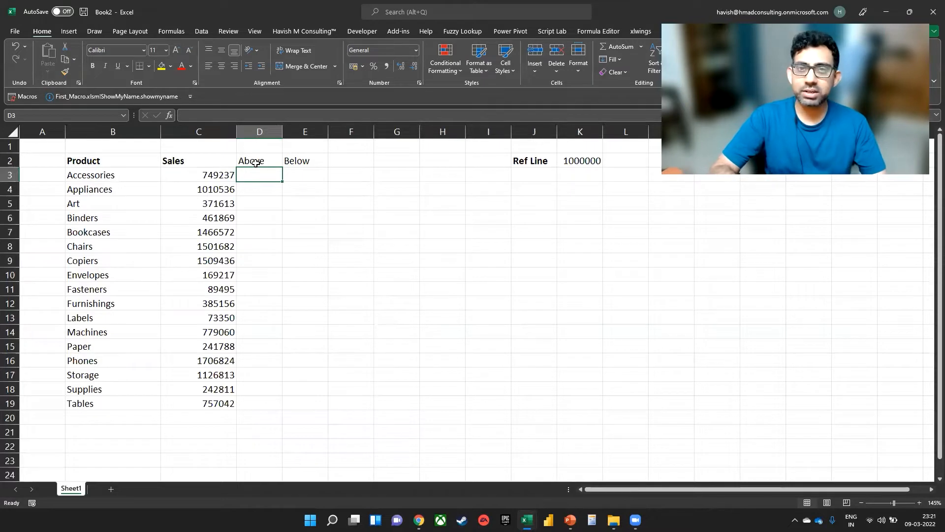
text(=IF()
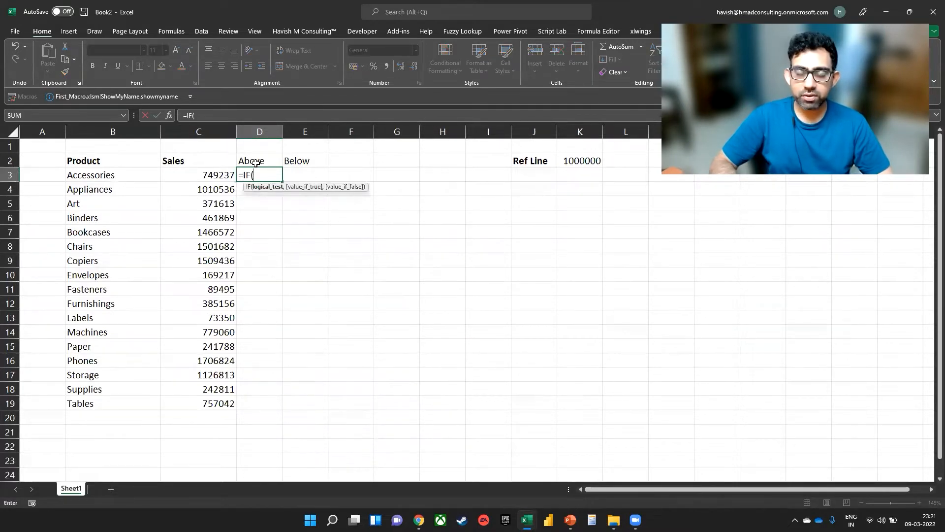
key(Left)
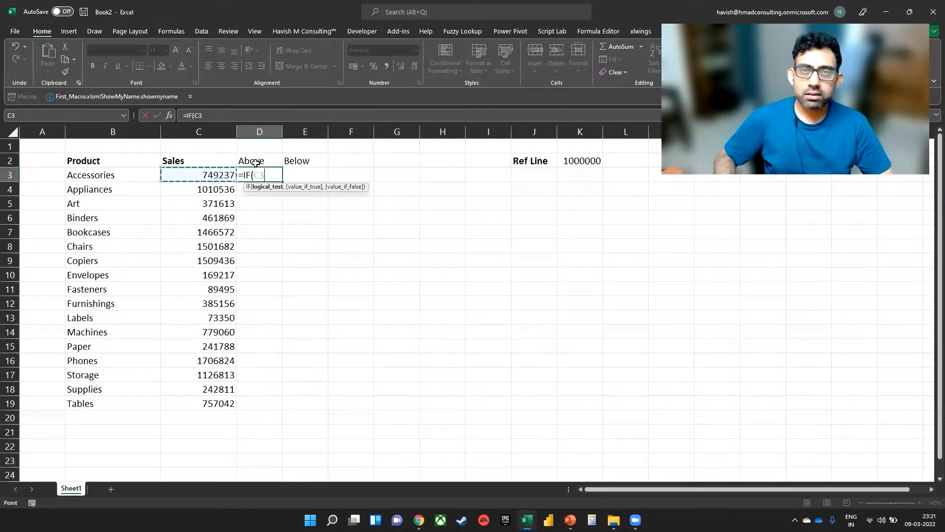
key(ctrl+shift+Down)
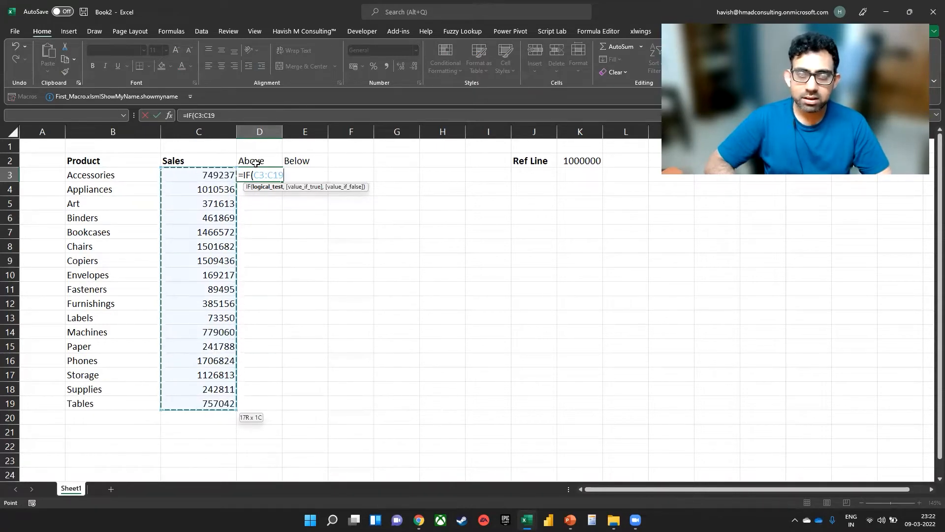
text(>=)
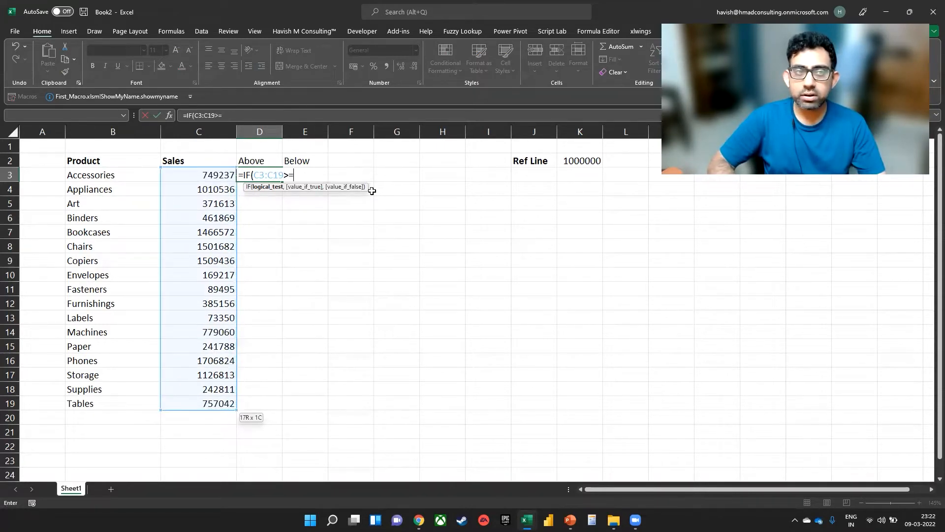
click(593, 161)
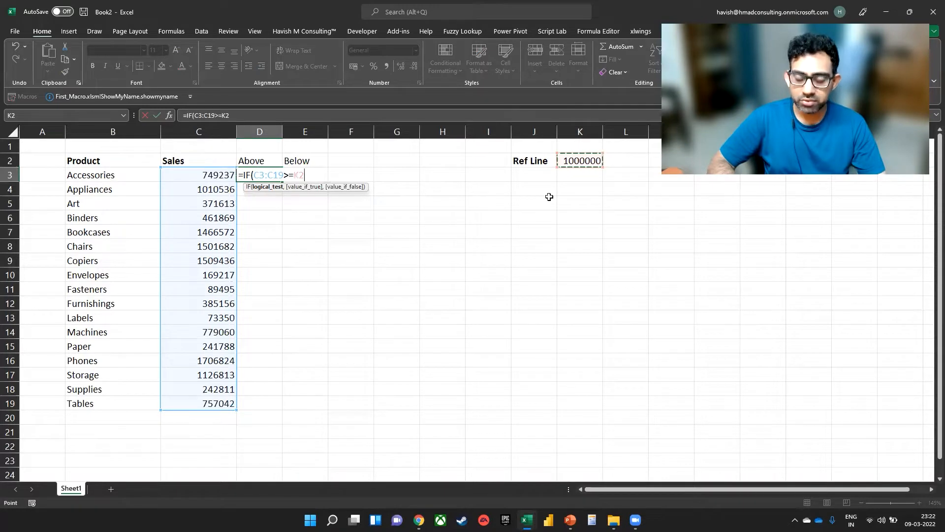
text(,)
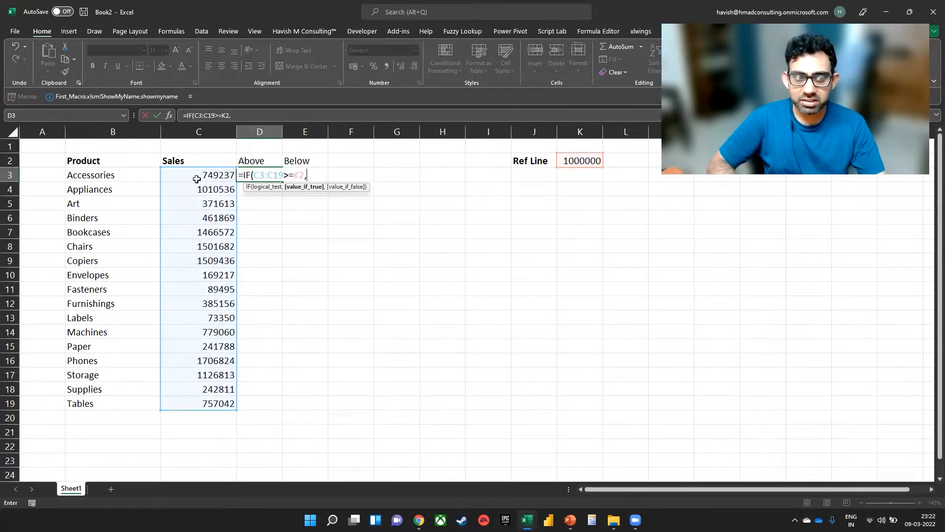
drag(195, 172, 193, 398)
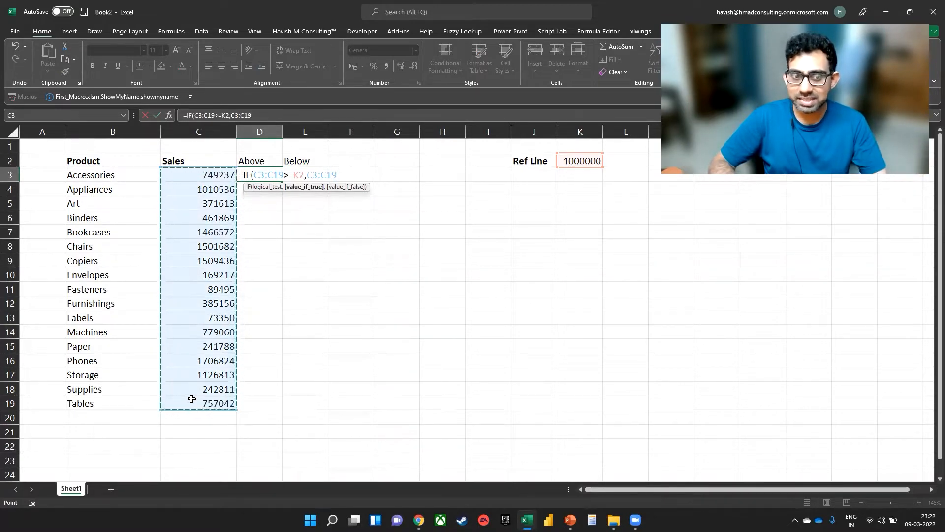
text(, "")
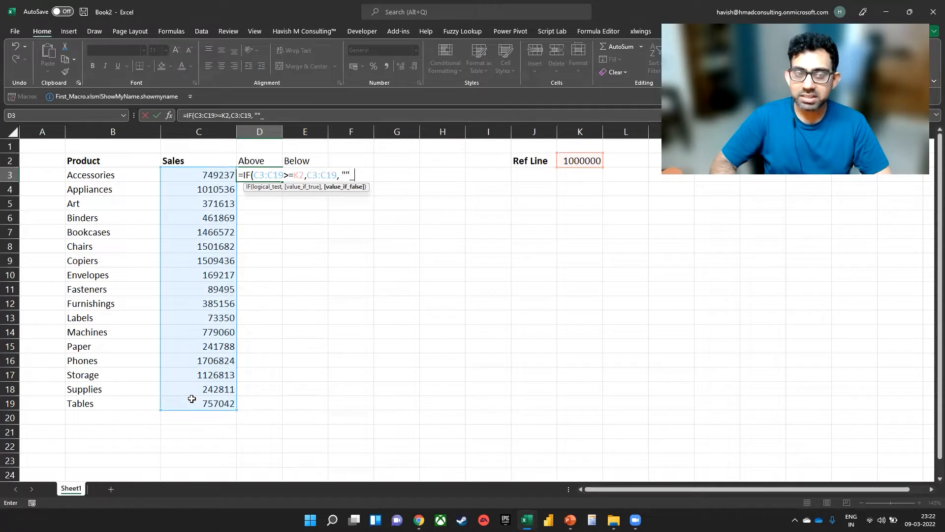
text())
key(Return)
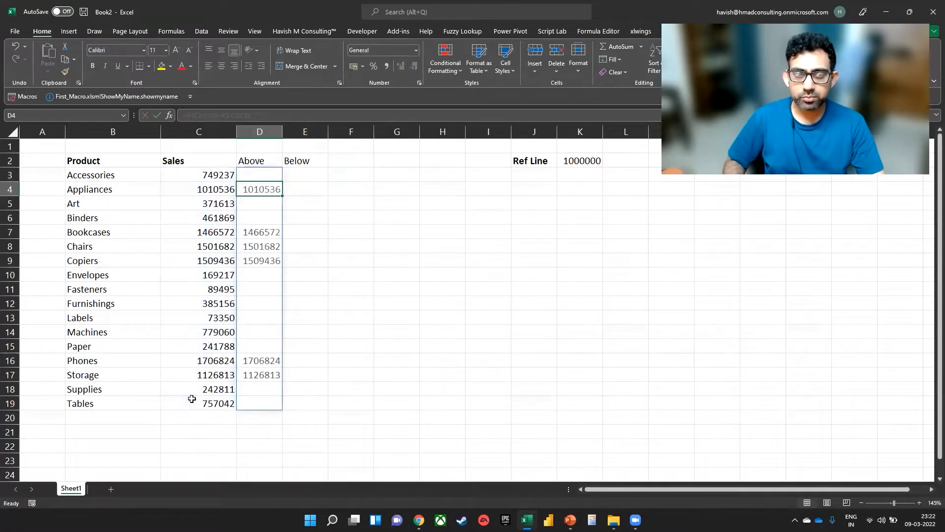
drag(261, 174, 254, 387)
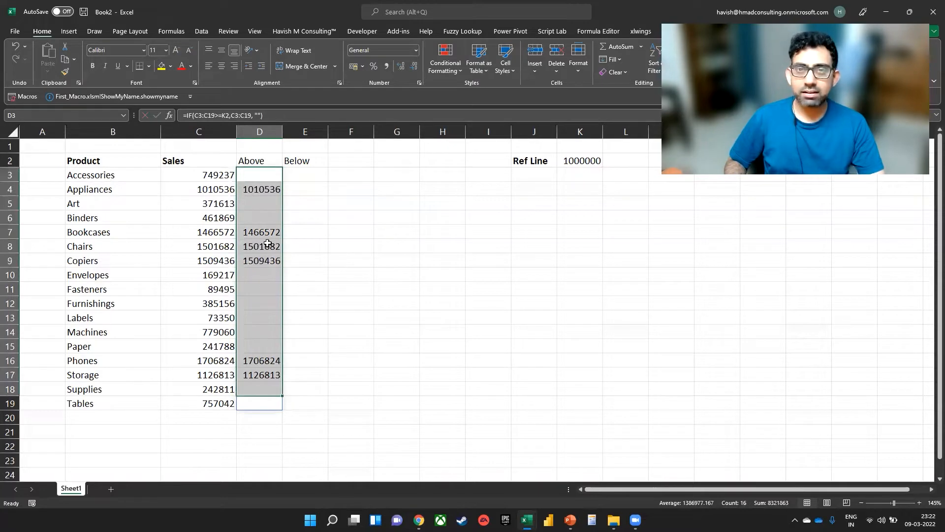
Copy the Above formula's text from D3 into E3 with its cell references unchanged
click(306, 185)
key(Left)
key(Up)
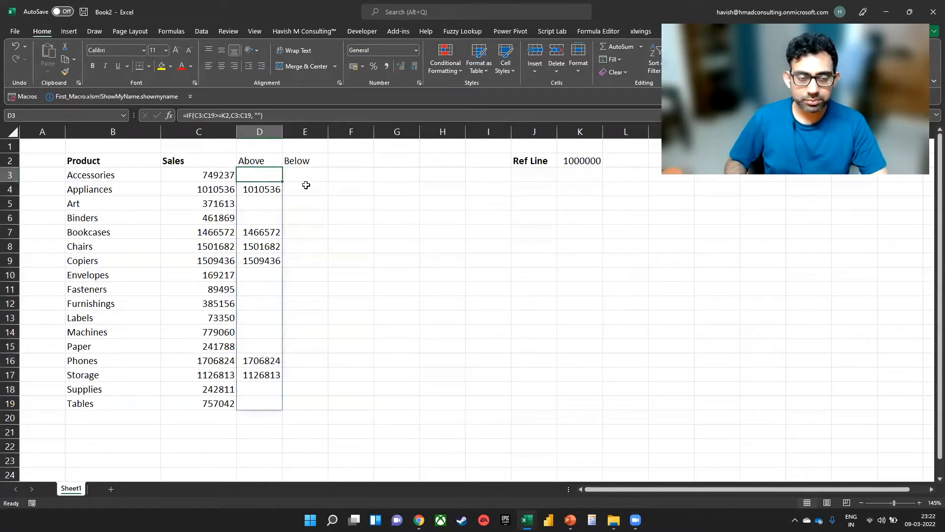
key(F2)
key(shift+Home)
key(ctrl+c)
key(Return)
key(Up)
key(Right)
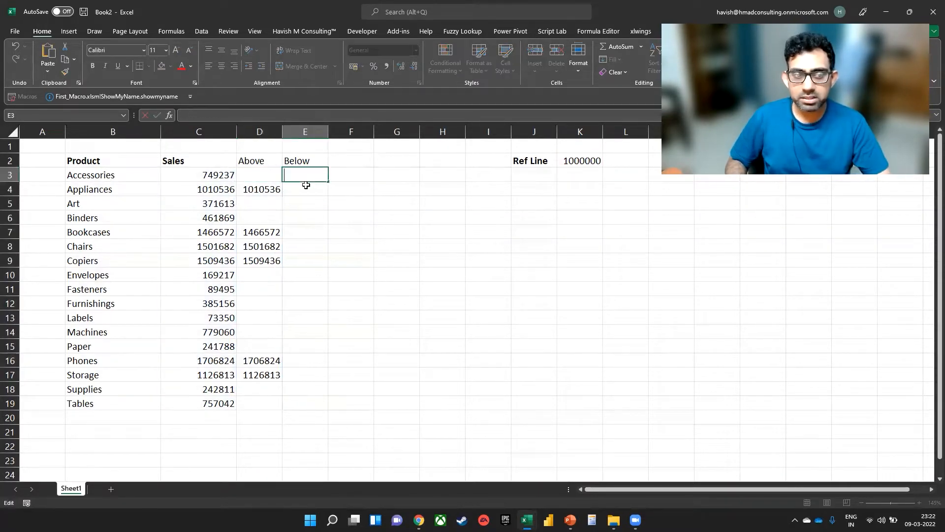
key(F2)
key(ctrl+v)
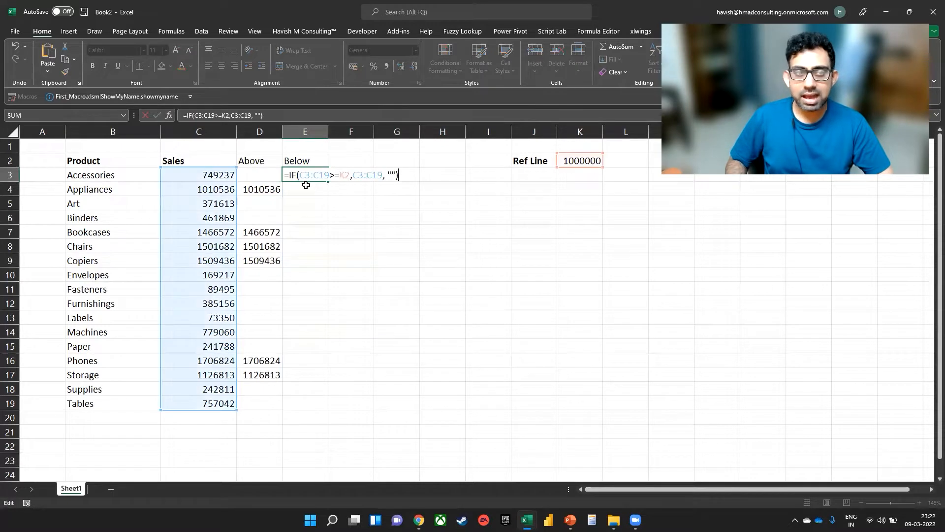
Change the comparison in the E3 formula to <, giving =IF(C3:C19<K2,C3:C19, "")
click(340, 178)
key(BackSpace)
key(BackSpace)
text(<)
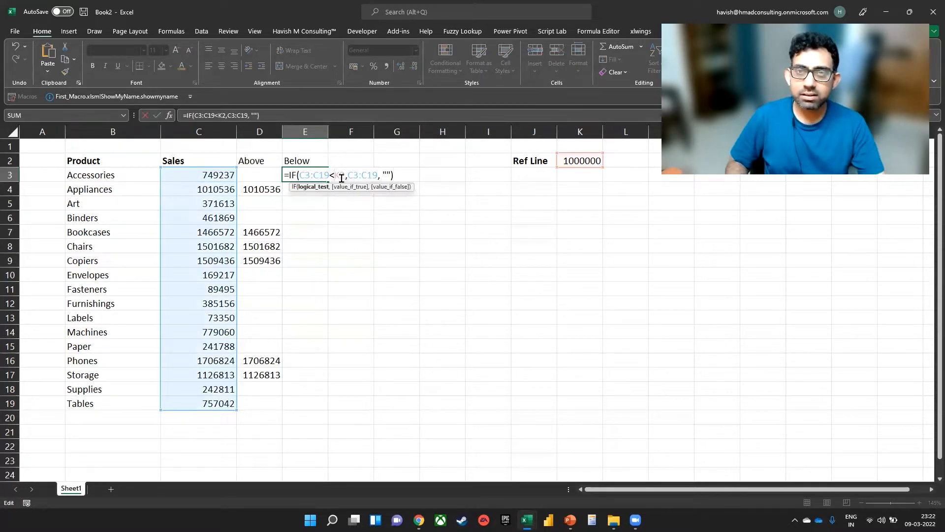
key(Return)
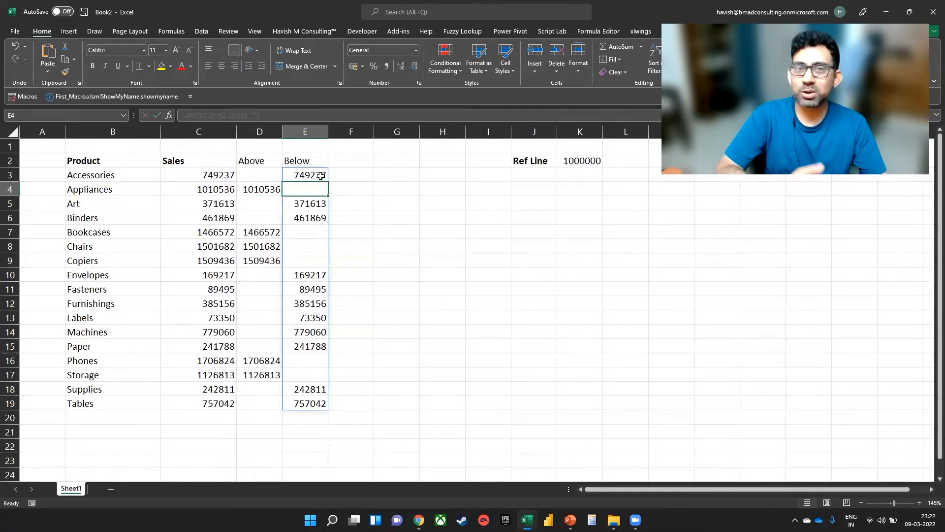
Set the Ref Line value in K2 to 100000 and check how the Above and Below columns respond
click(583, 160)
key(F2)
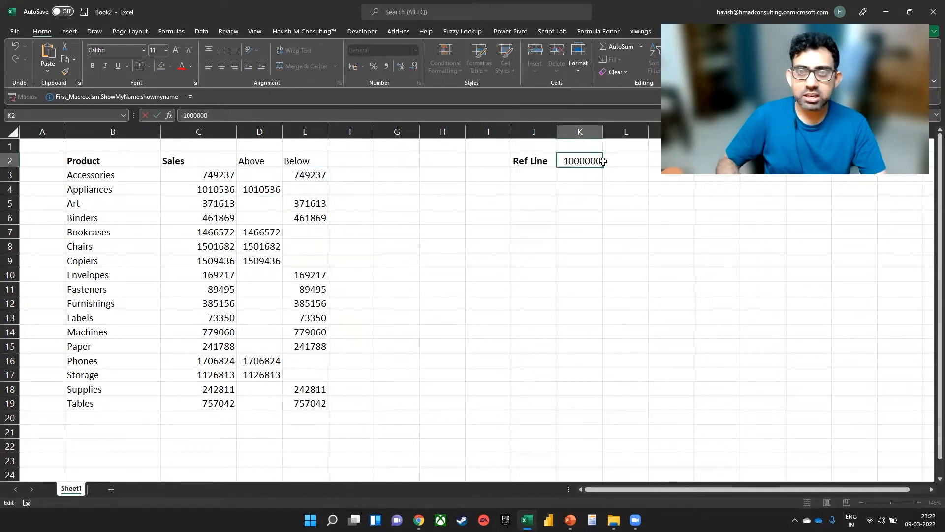
key(BackSpace)
key(Return)
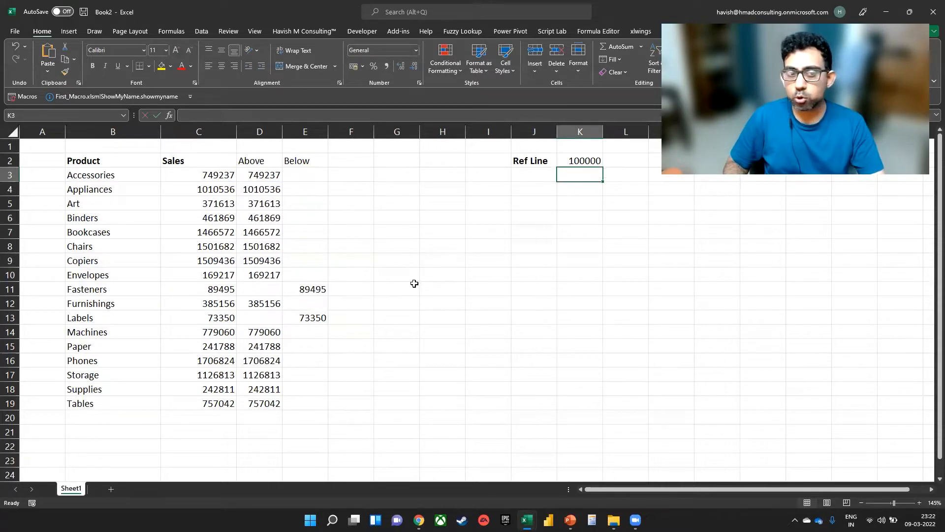
drag(316, 289, 311, 320)
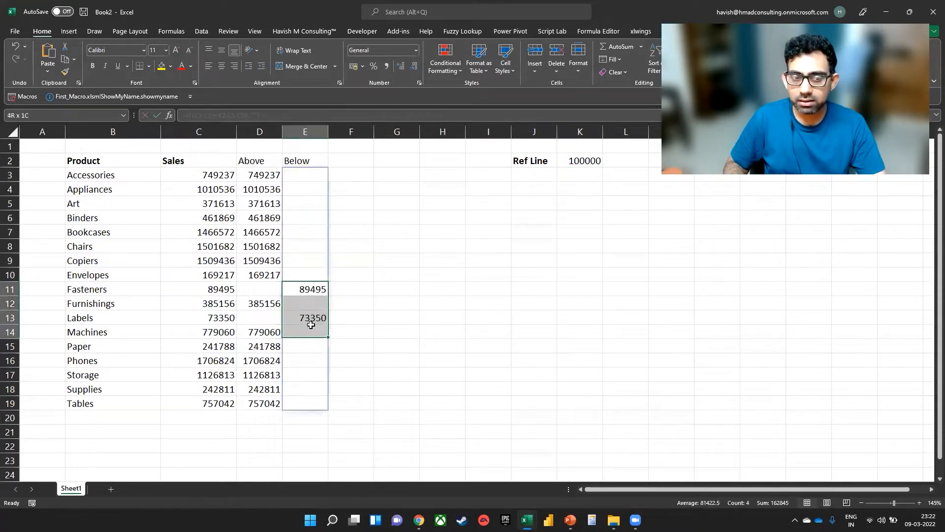
drag(257, 209, 265, 305)
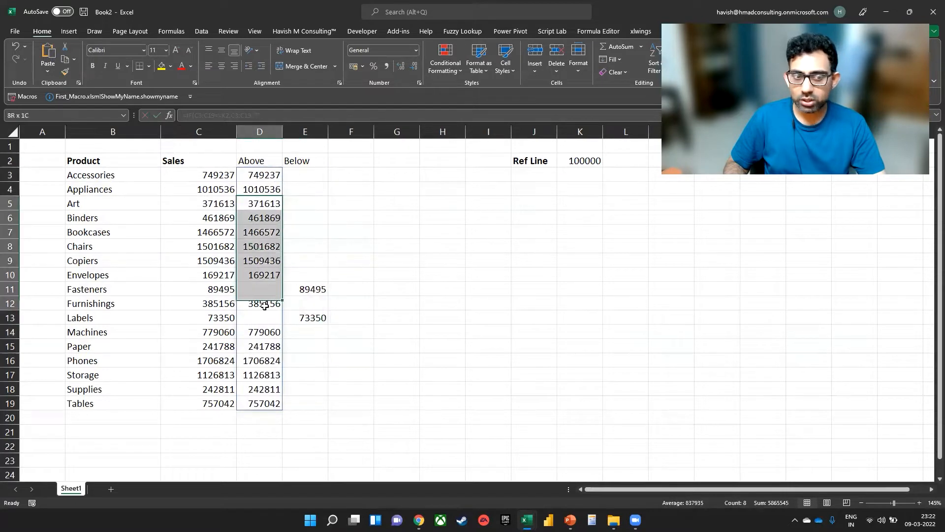
click(315, 317)
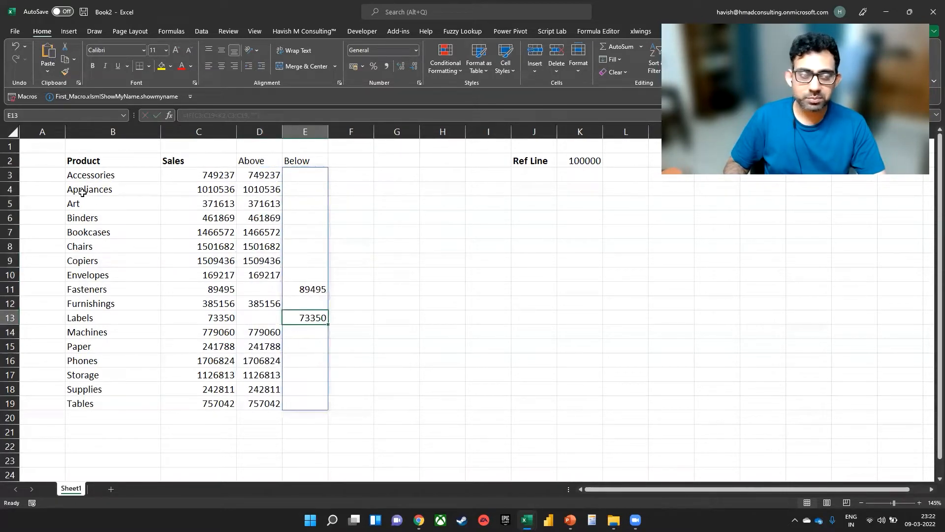
Set the Ref Line value in K2 back to 1000000
double_click(577, 156)
text(0)
key(Return)
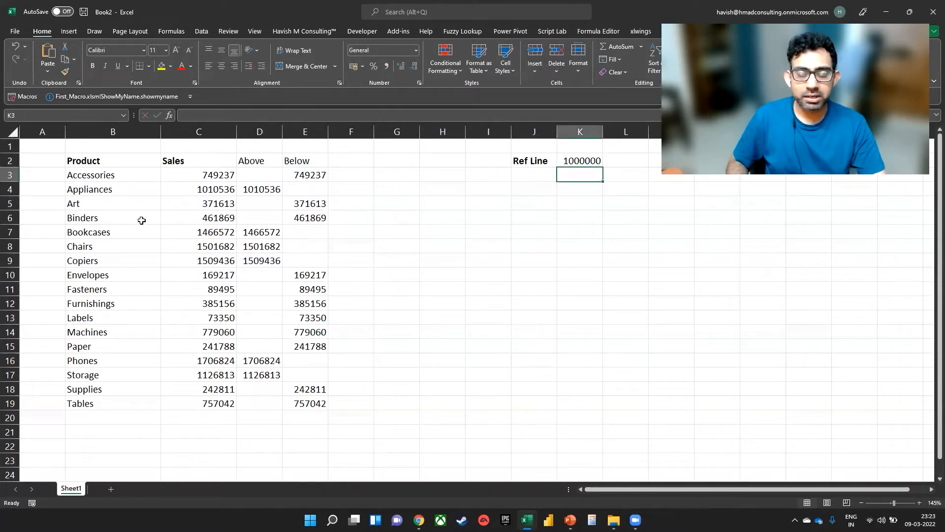
drag(103, 160, 121, 399)
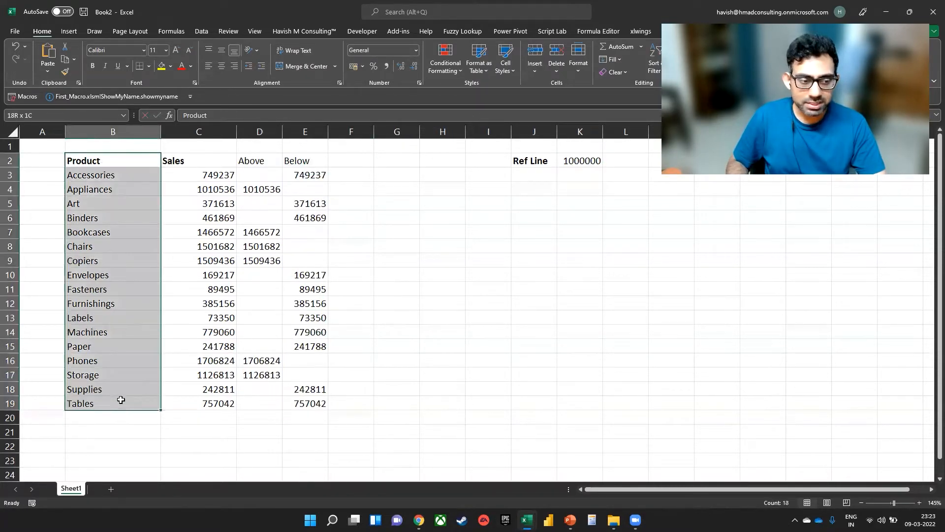
ctrl+drag(256, 162, 310, 401)
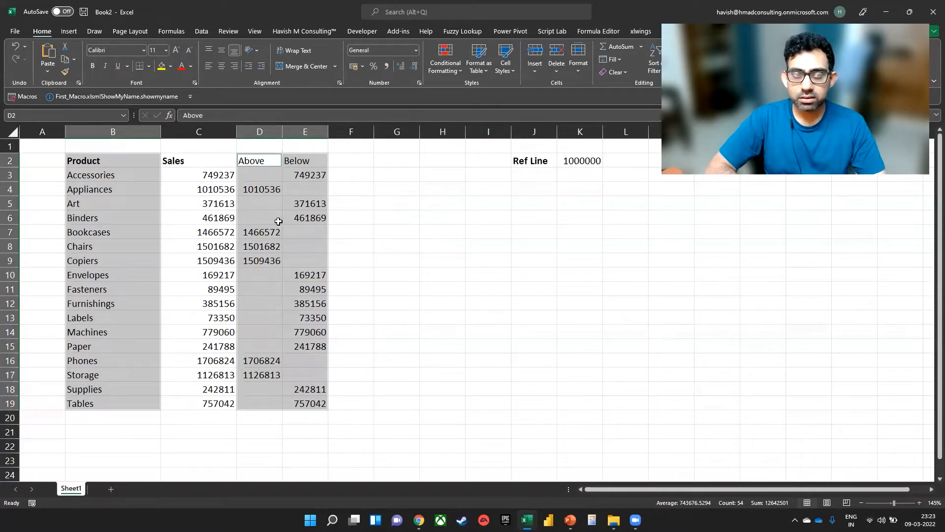
click(69, 32)
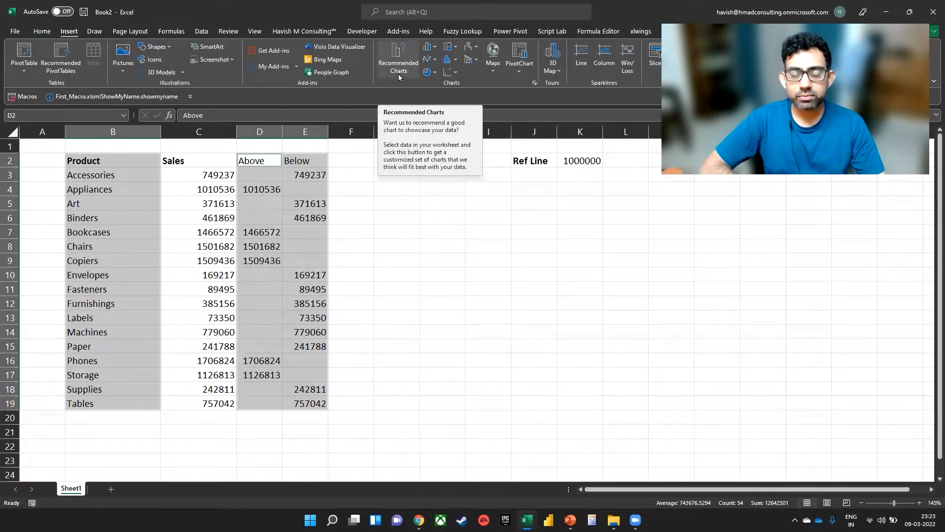
click(433, 50)
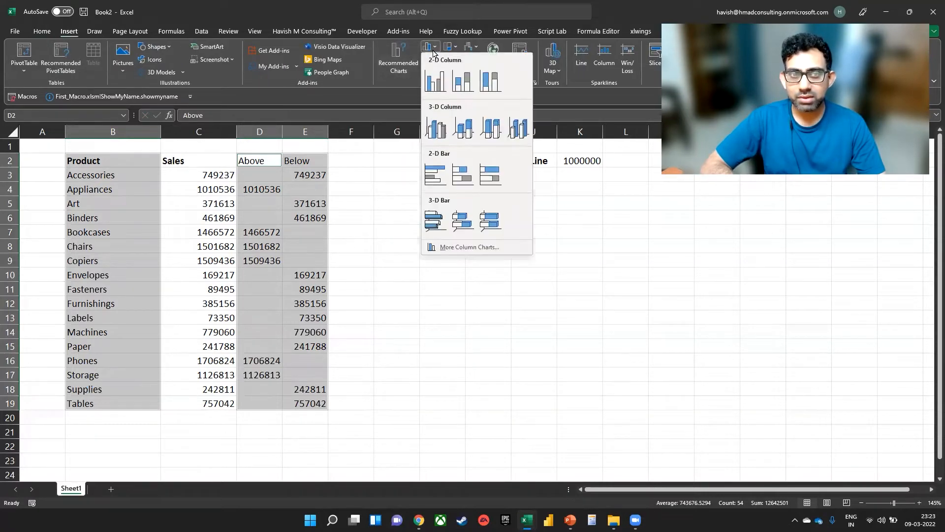
click(432, 85)
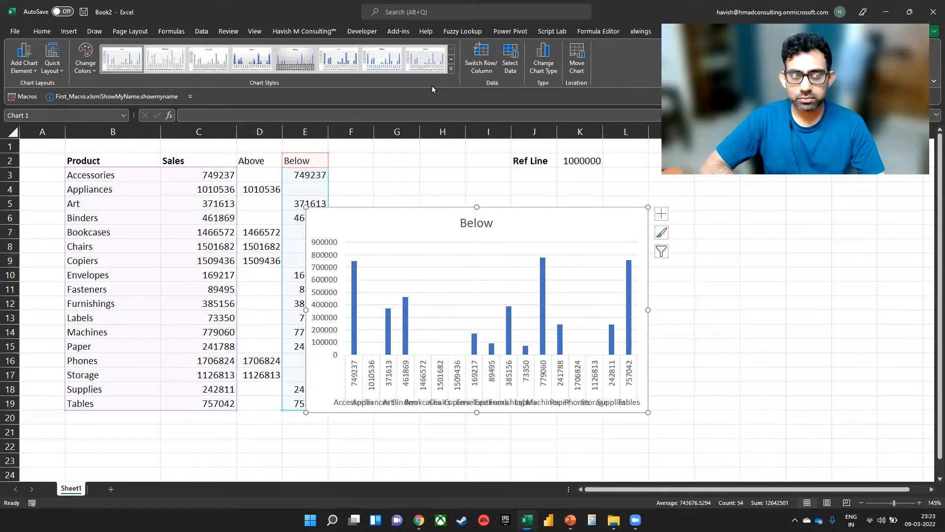
key(Delete)
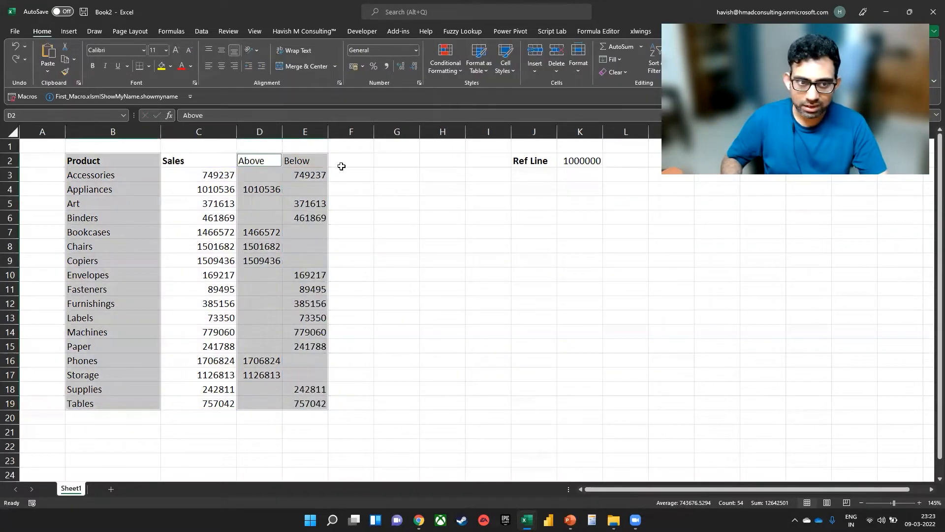
Add a Ref Line column header in F2, beside the Below column
click(342, 167)
text(Ref)
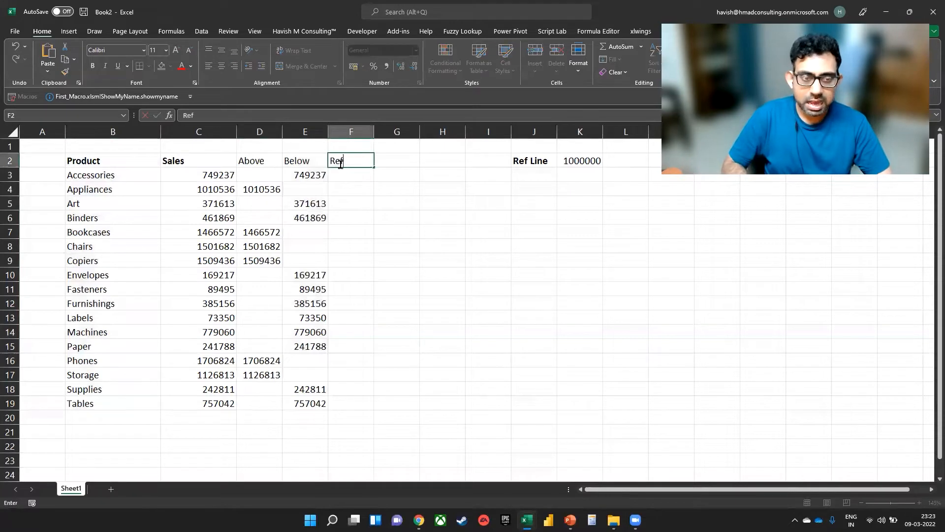
text( Line)
key(Return)
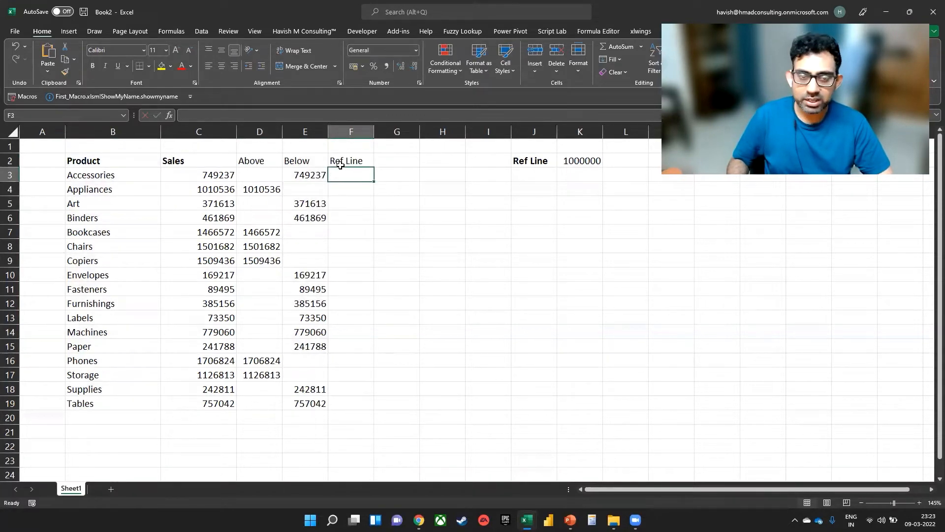
Fill F3:F19 with the absolute reference formula =$K$2 so every product row carries the reference value
key(shift+Down)
key(shift+Down)
key(shift+Down)
key(shift+Down)
key(shift+Down)
key(shift+Down)
key(shift+Down)
key(shift+Down)
key(shift+Down)
key(shift+Down)
key(shift+Down)
key(shift+Down)
key(shift+Down)
key(shift+Down)
key(shift+Down)
key(shift+Down)
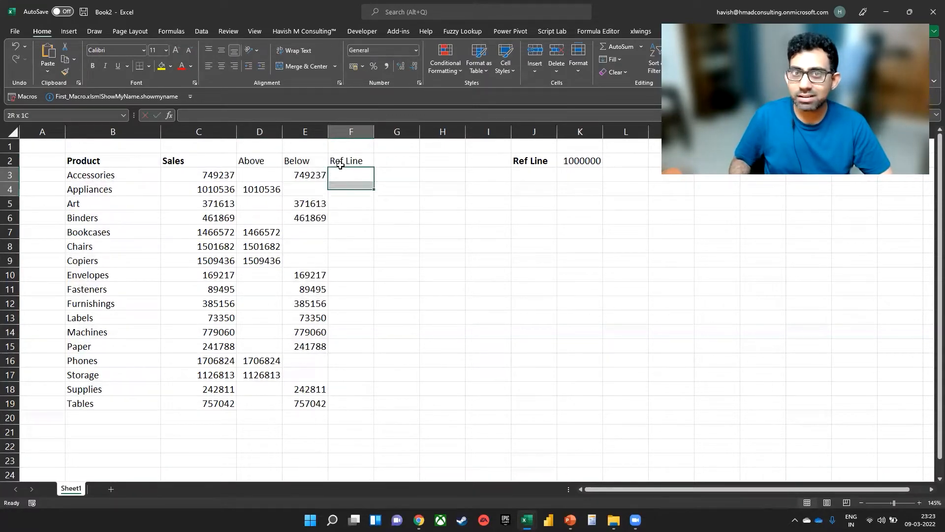
text(=)
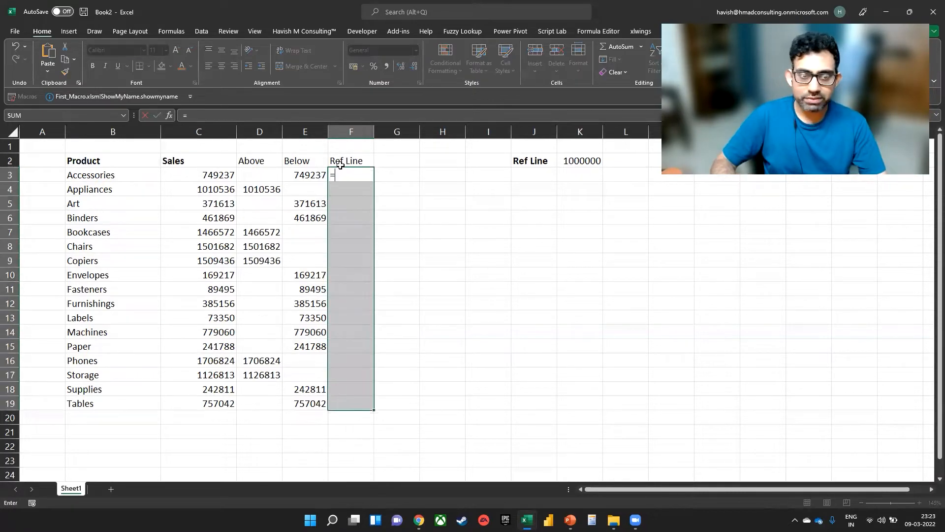
click(589, 160)
key(F4)
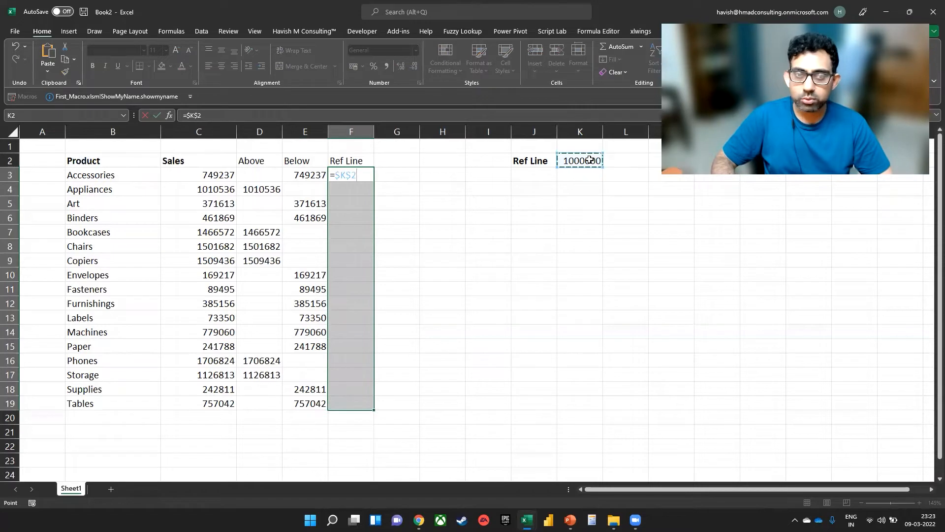
key(ctrl+Return)
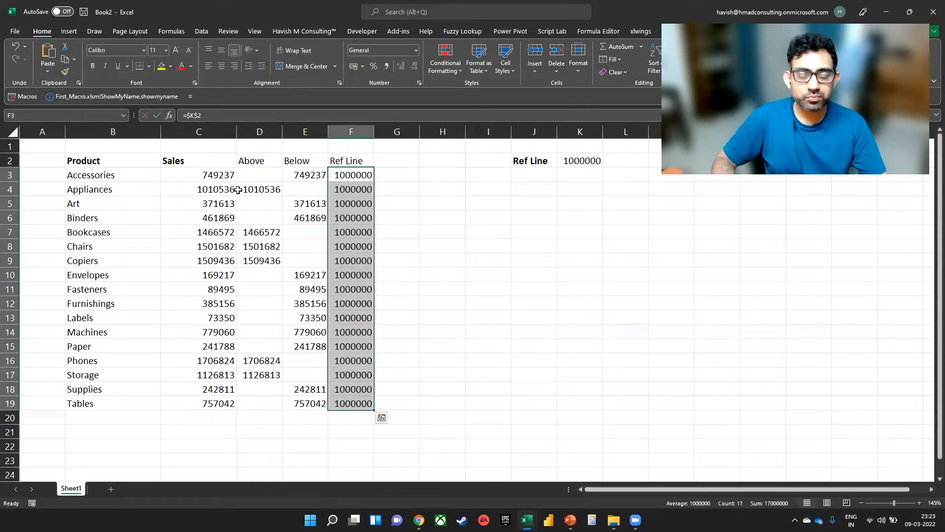
Make the Above, Below and Ref Line headers in D2:F2 bold
drag(274, 164, 343, 160)
key(ctrl+b)
Insert a clustered column chart from B2:B19 and D2:F19, with products as categories and Above, Below and Ref Line as series
key(Left)
key(Left)
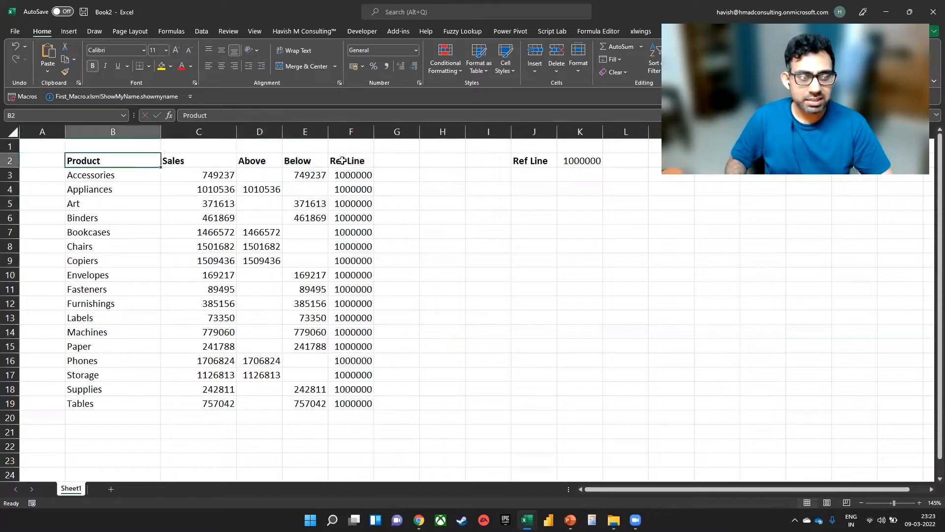
key(ctrl+shift+Down)
drag(268, 161, 349, 402)
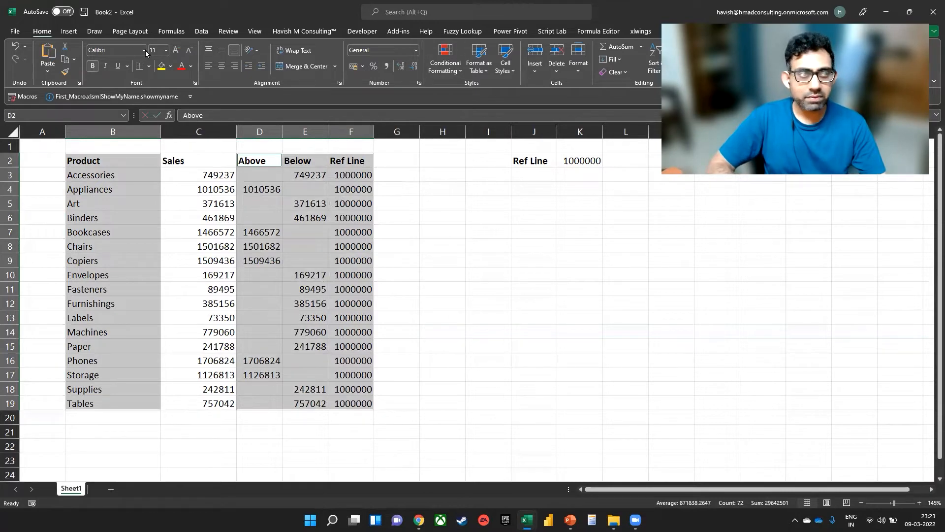
click(69, 31)
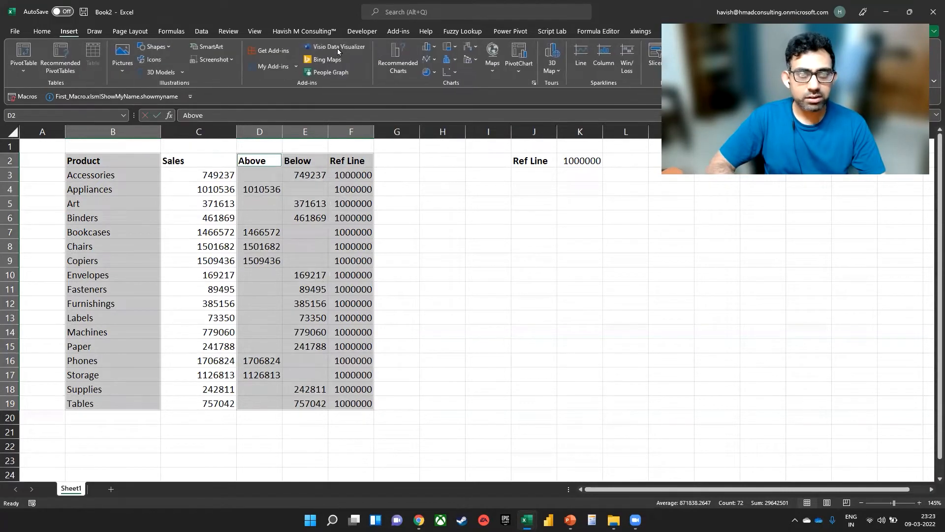
click(414, 57)
click(397, 131)
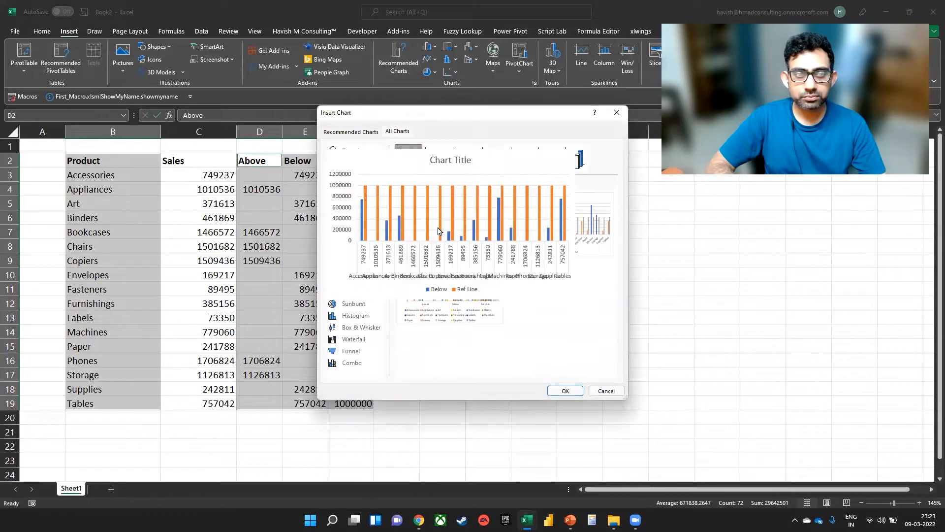
mouse_move(551, 212)
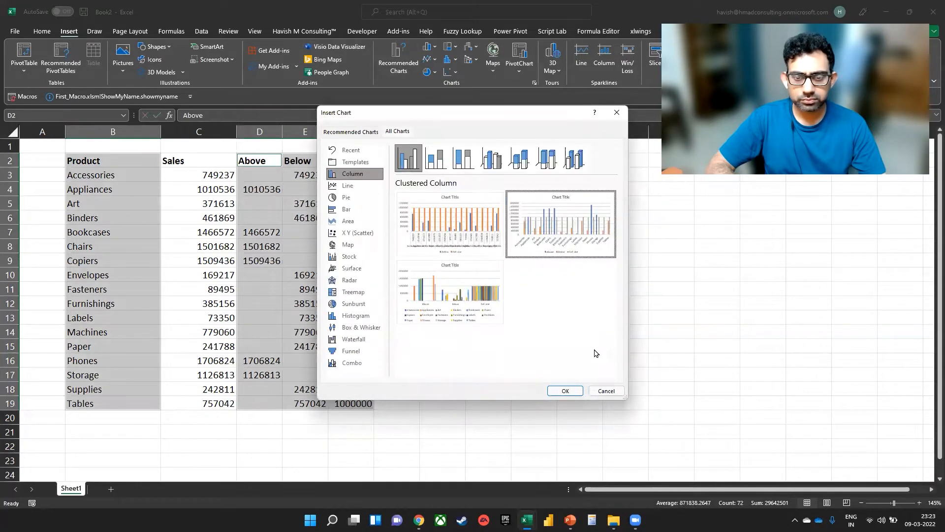
click(565, 390)
Delete the chart's title and lay the chart out wider beside the table, clear of the data columns
click(480, 226)
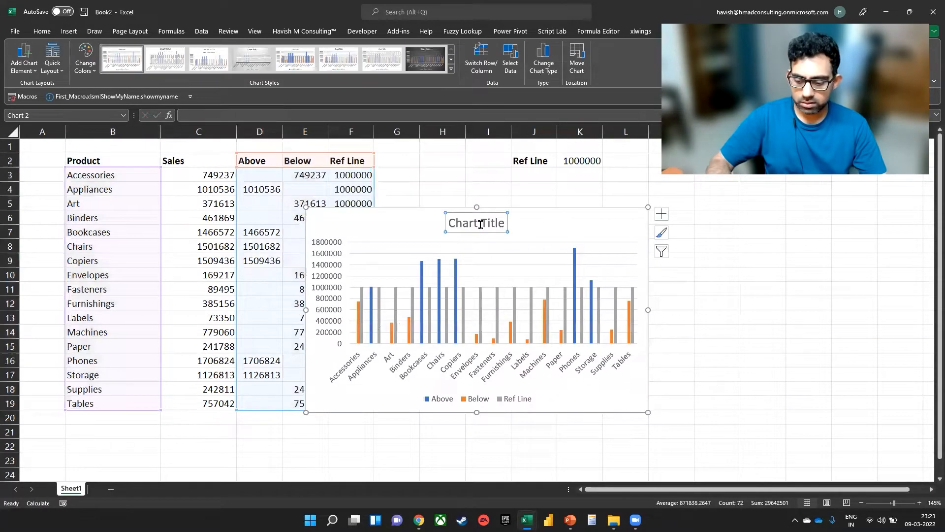
key(Delete)
drag(571, 211, 663, 209)
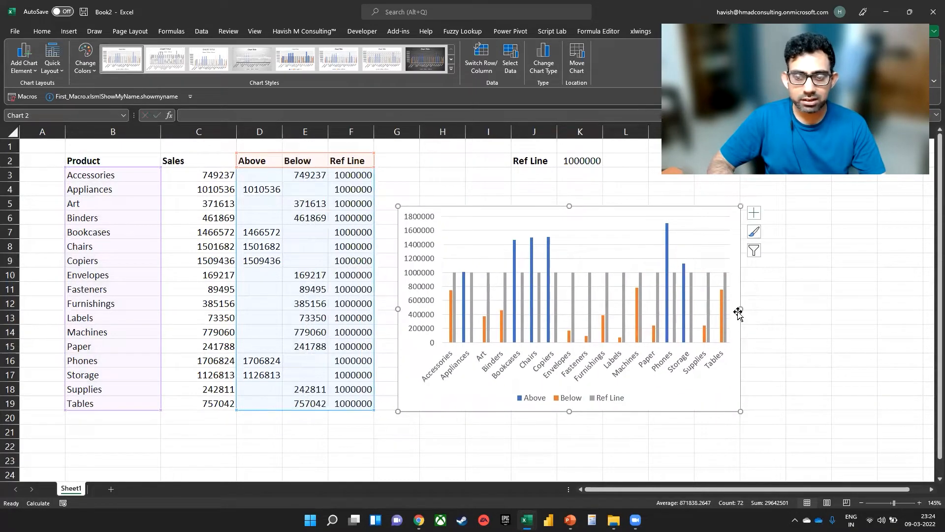
drag(741, 311, 784, 310)
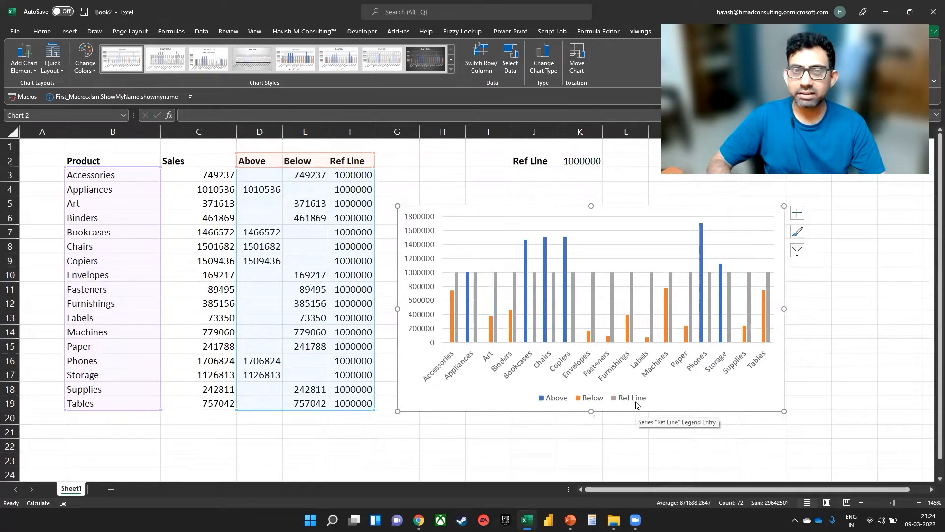
Fill the chart's Above series with light green
right_click(525, 265)
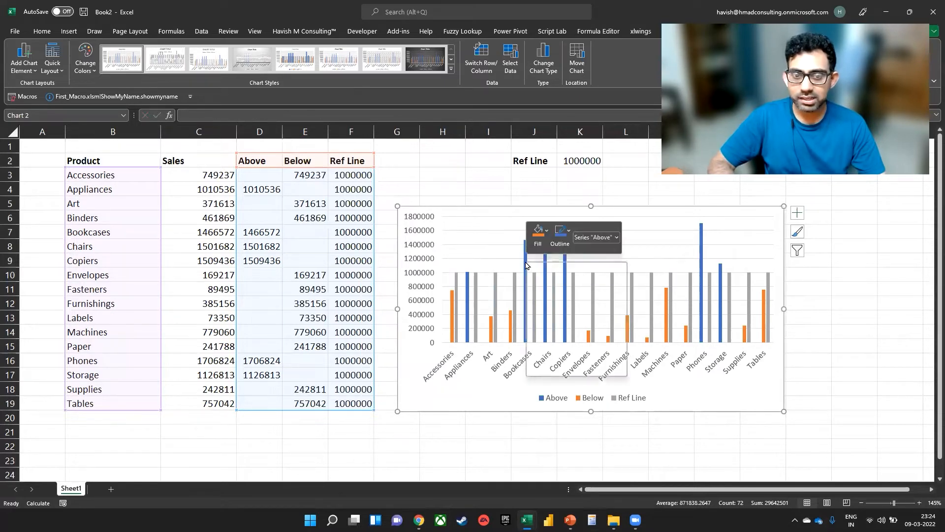
click(545, 245)
click(612, 321)
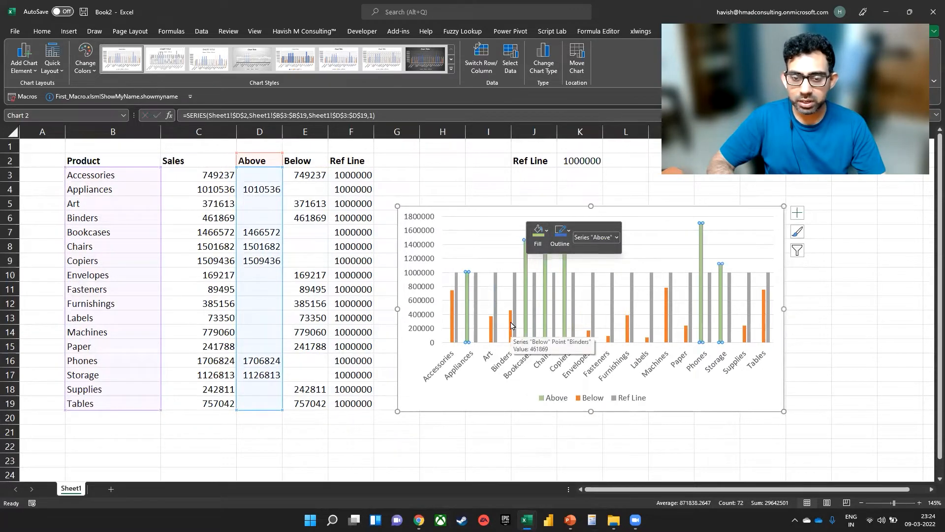
Fill the chart's Below series with a custom light orange, RGB 242, 179, 96
right_click(511, 324)
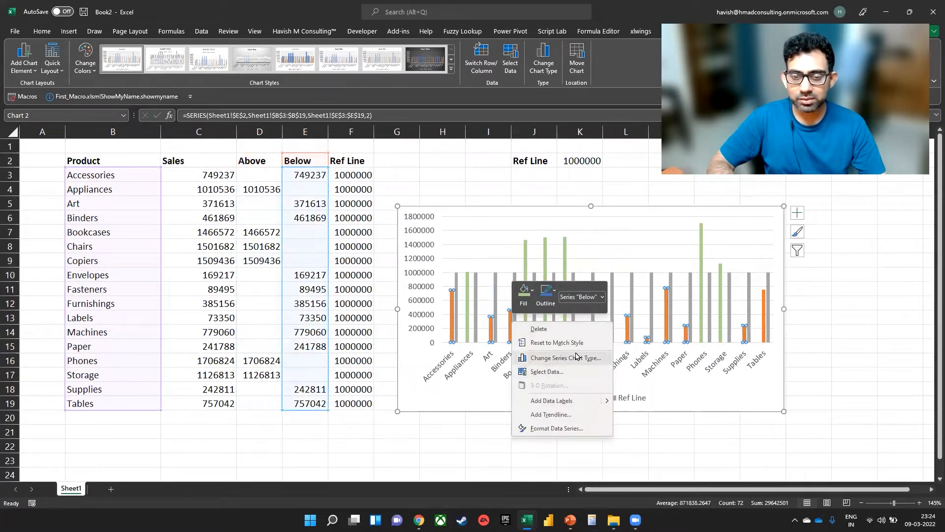
click(532, 290)
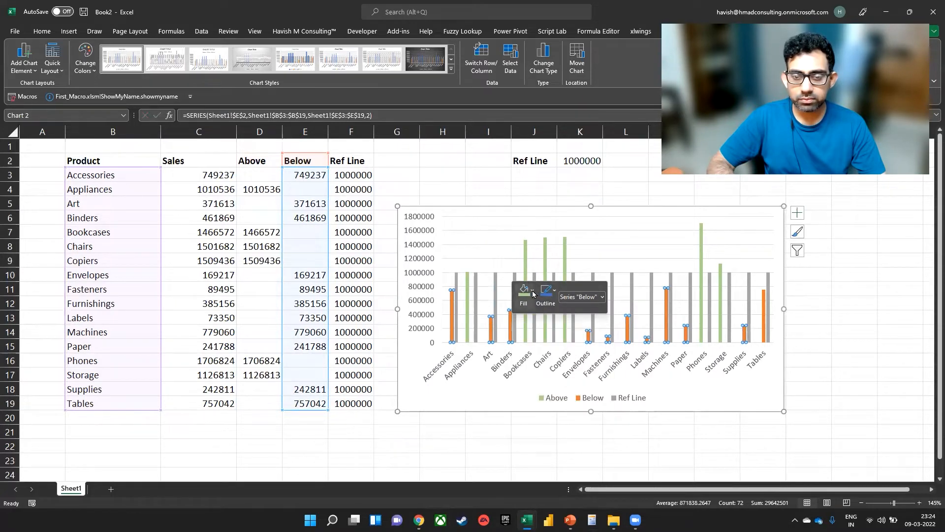
click(546, 444)
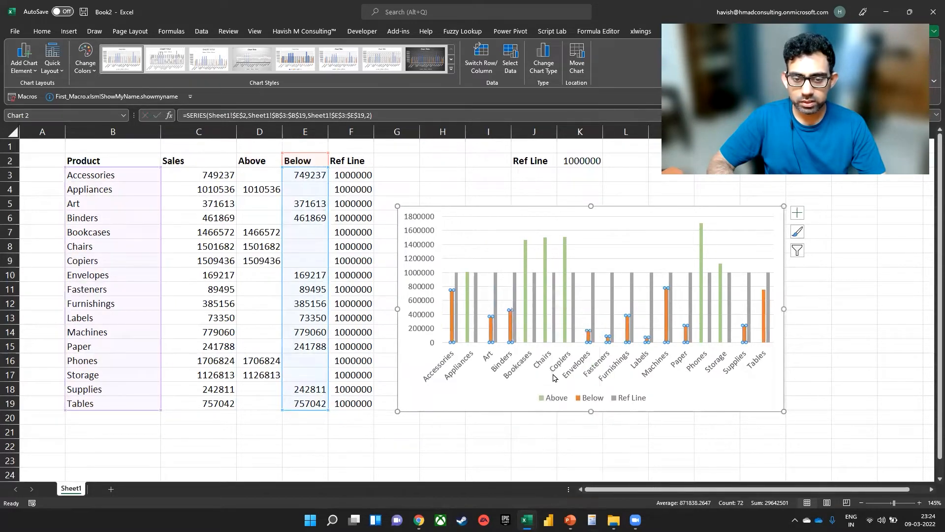
click(518, 213)
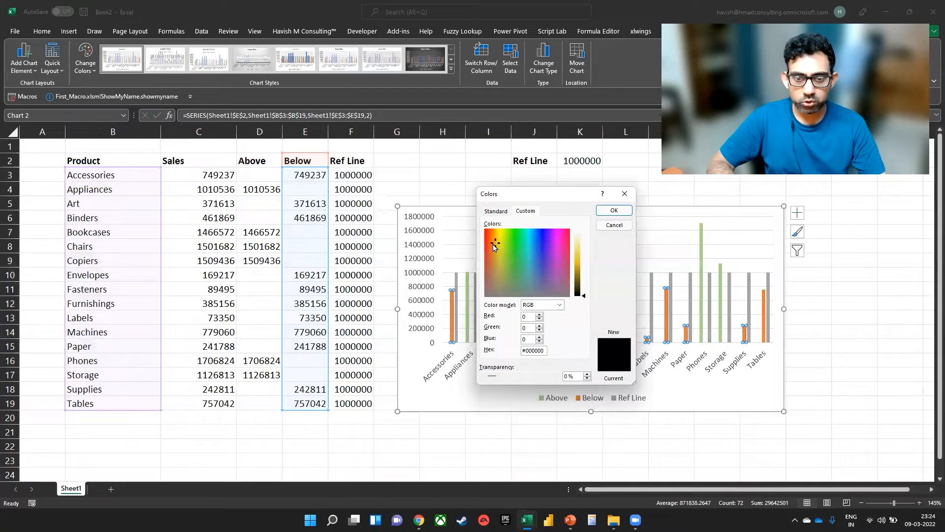
click(545, 254)
drag(539, 249, 492, 243)
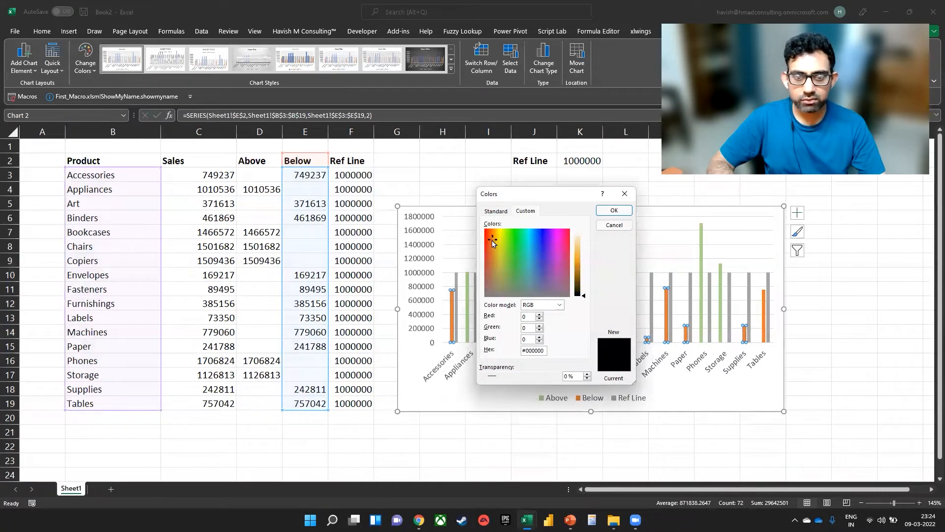
click(579, 254)
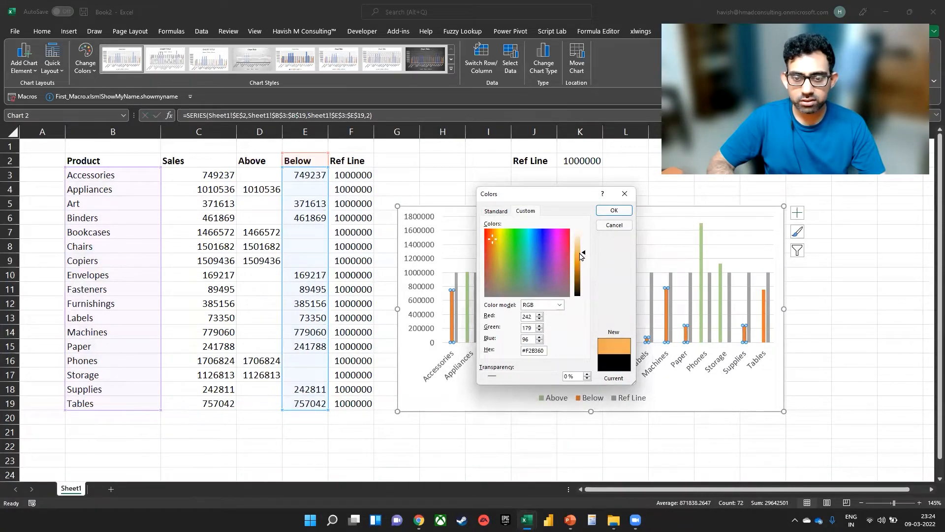
click(614, 210)
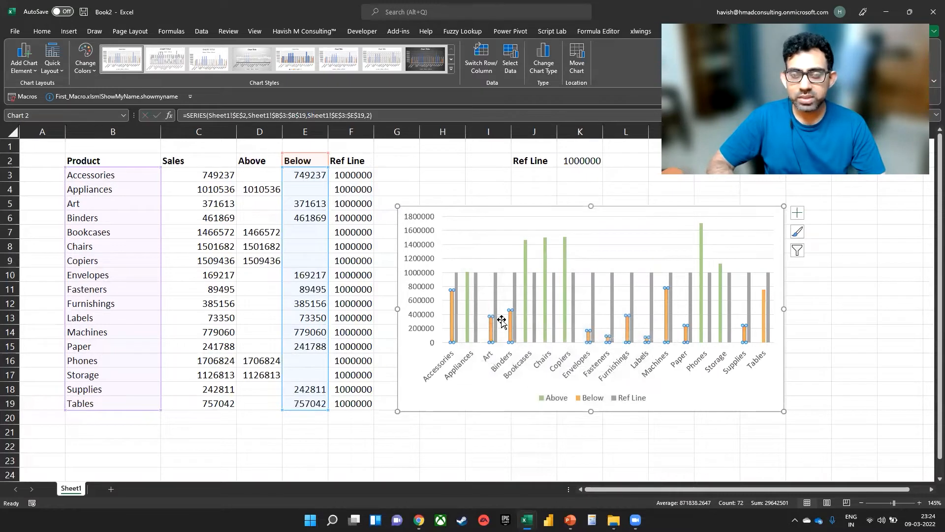
Change the chart to a combo type, with Above and Below as clustered columns and Ref Line as a line
click(496, 299)
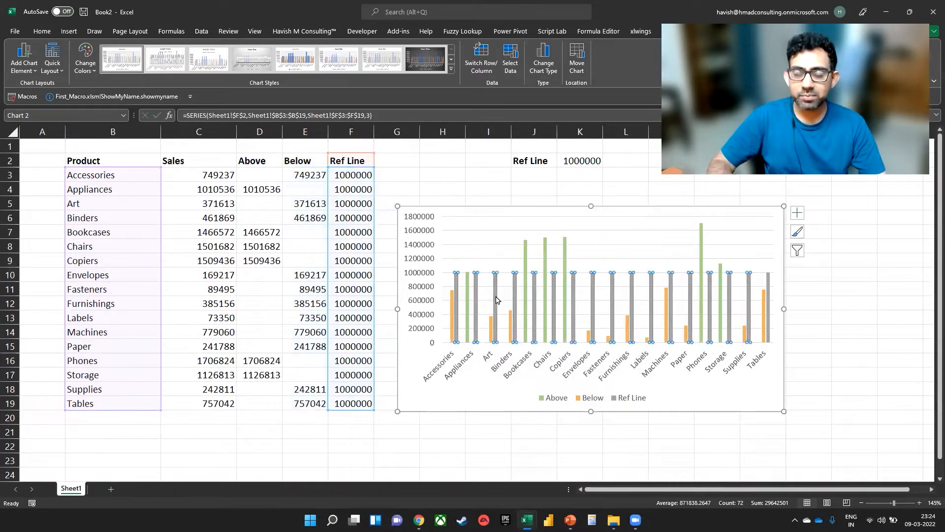
right_click(465, 222)
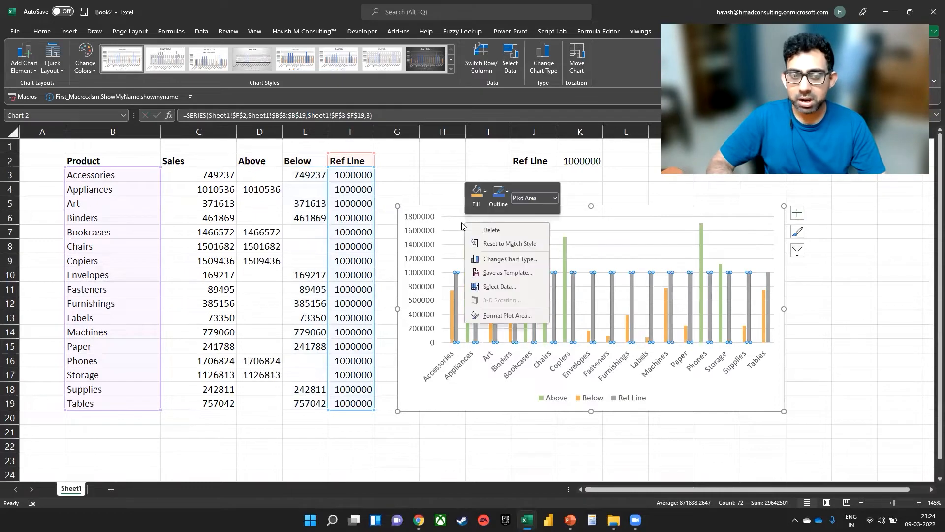
click(500, 259)
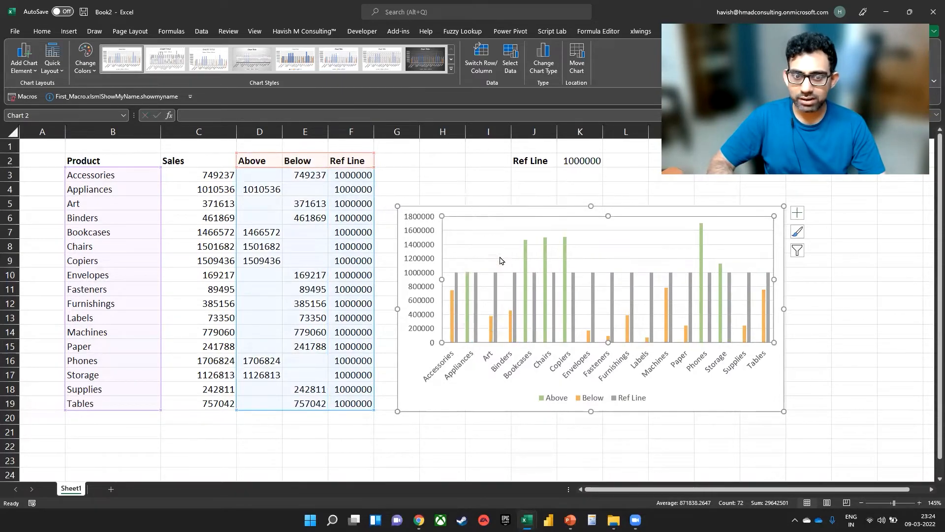
click(367, 364)
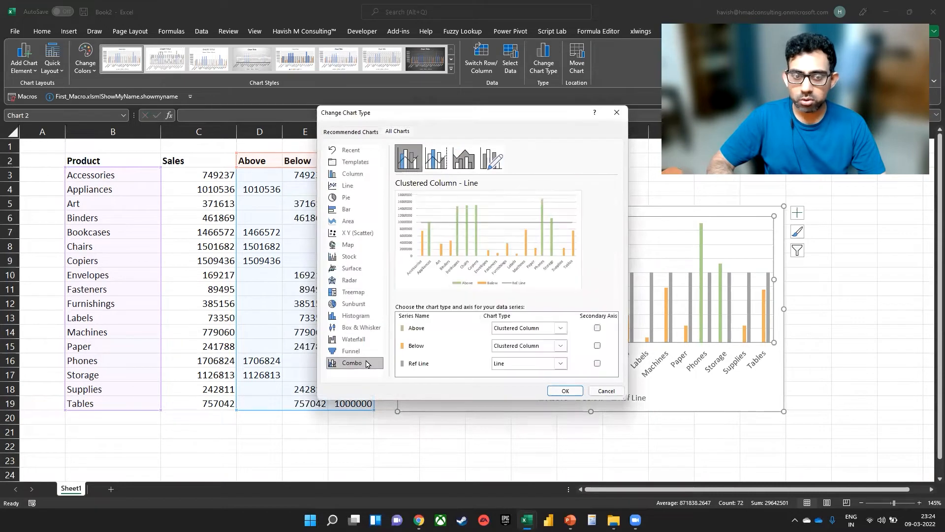
click(515, 365)
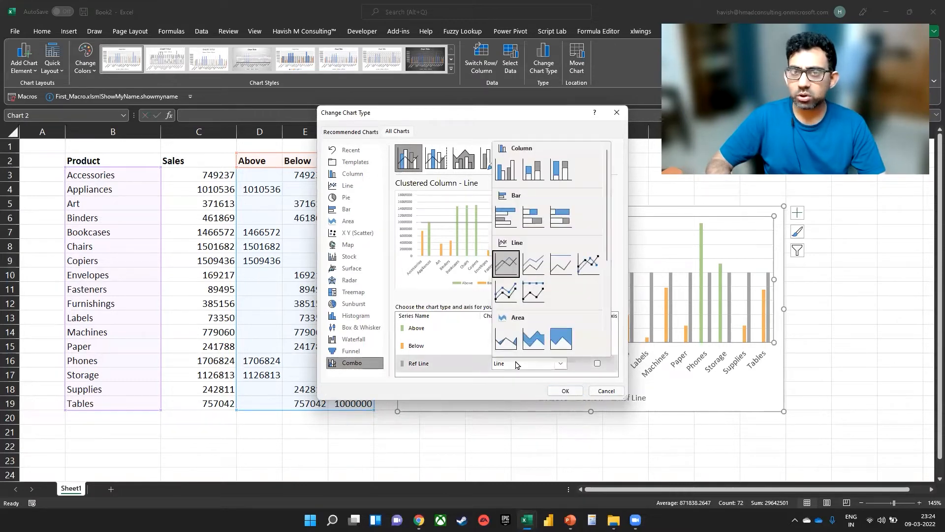
click(506, 263)
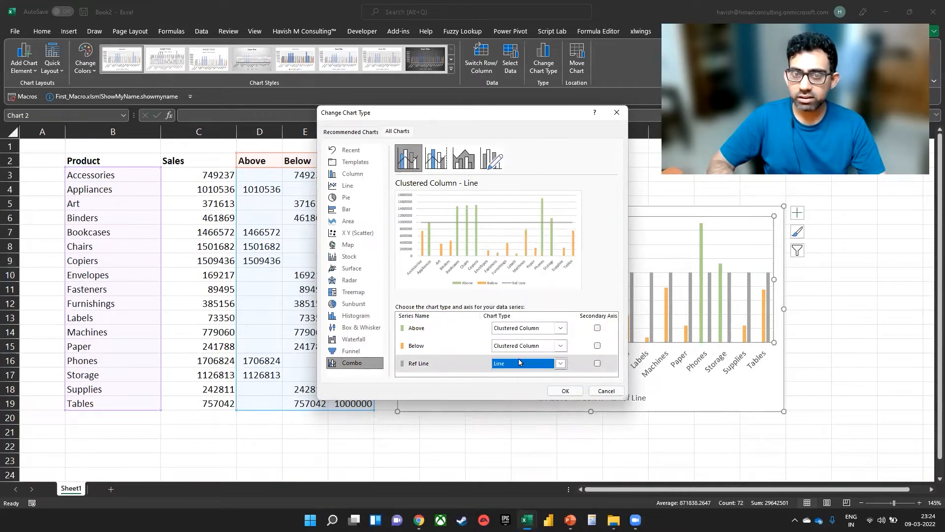
click(563, 391)
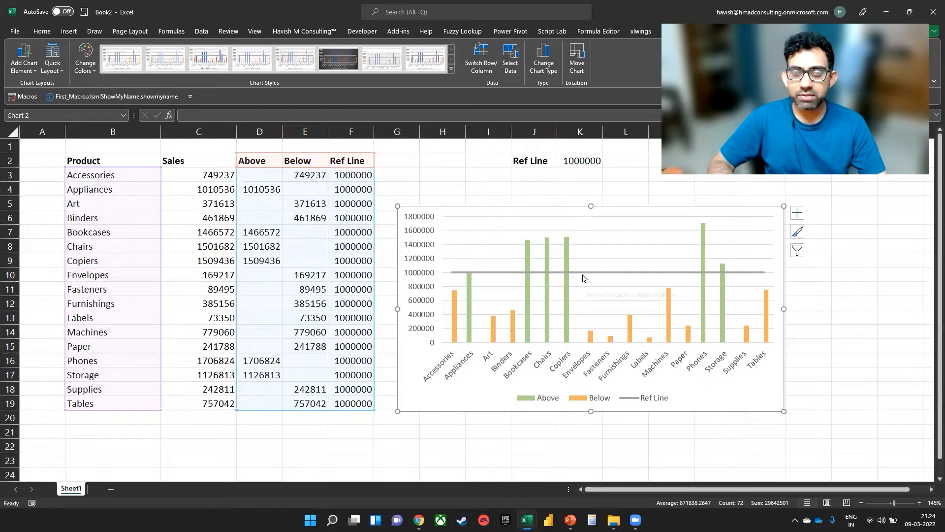
Set the column series' overlap to 100% and the gap width to 24%
double_click(566, 298)
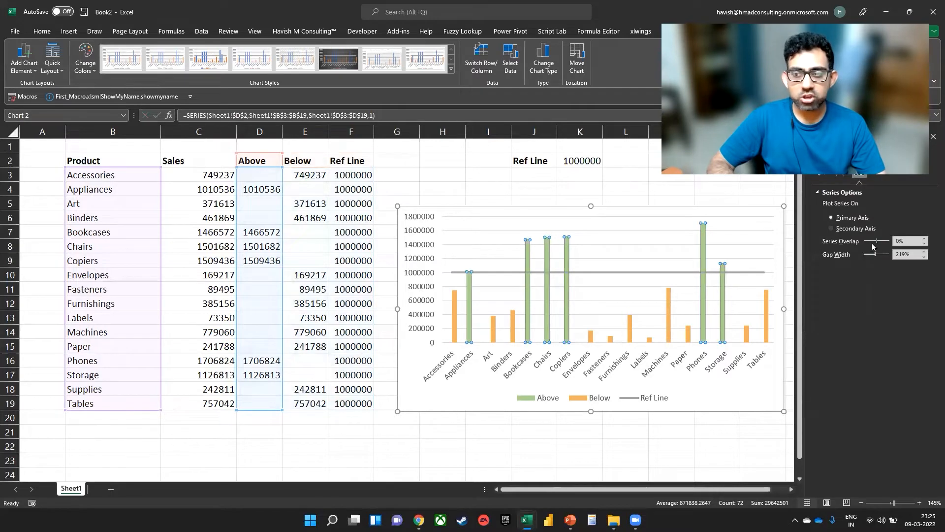
drag(876, 243, 895, 242)
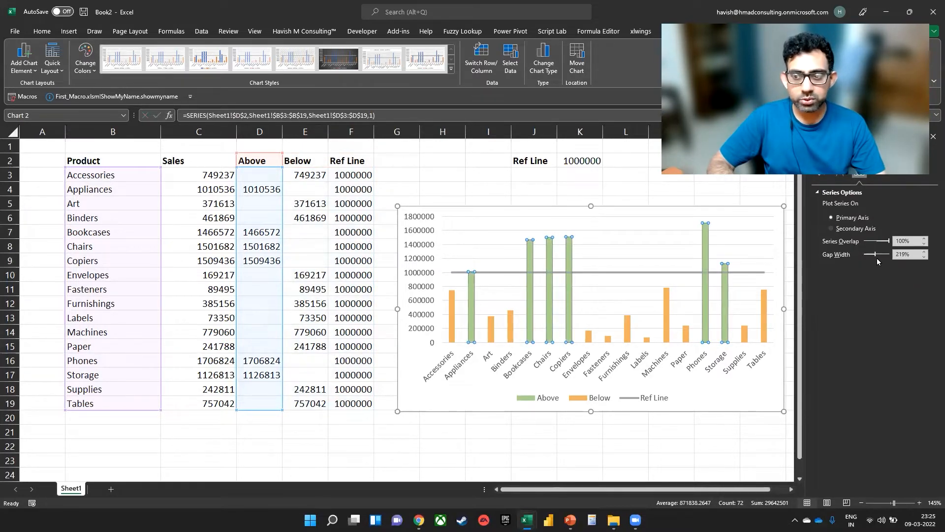
drag(874, 255, 865, 255)
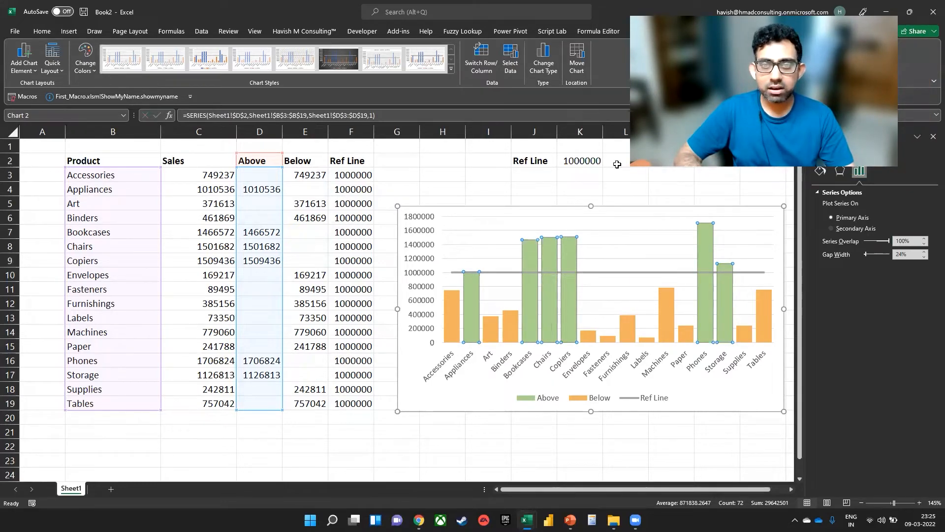
Set the reference line value in K2 to 100000
click(577, 163)
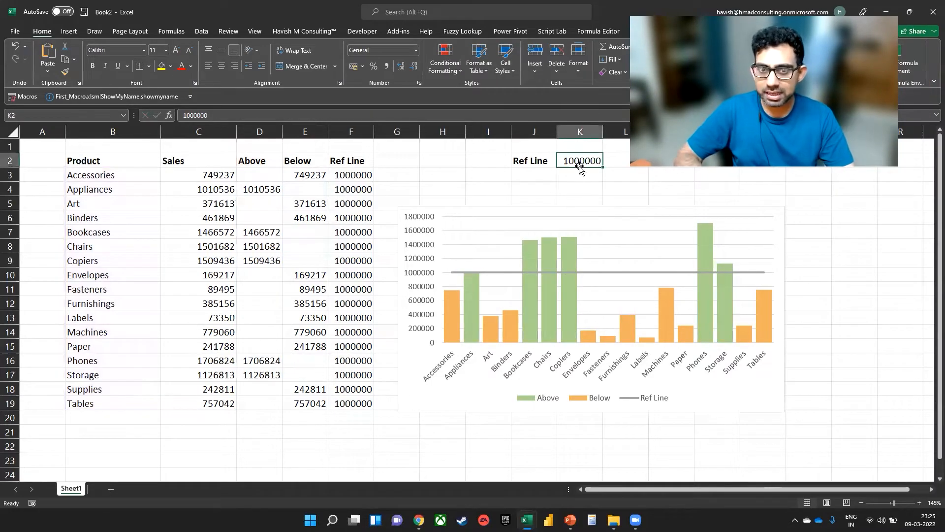
key(F2)
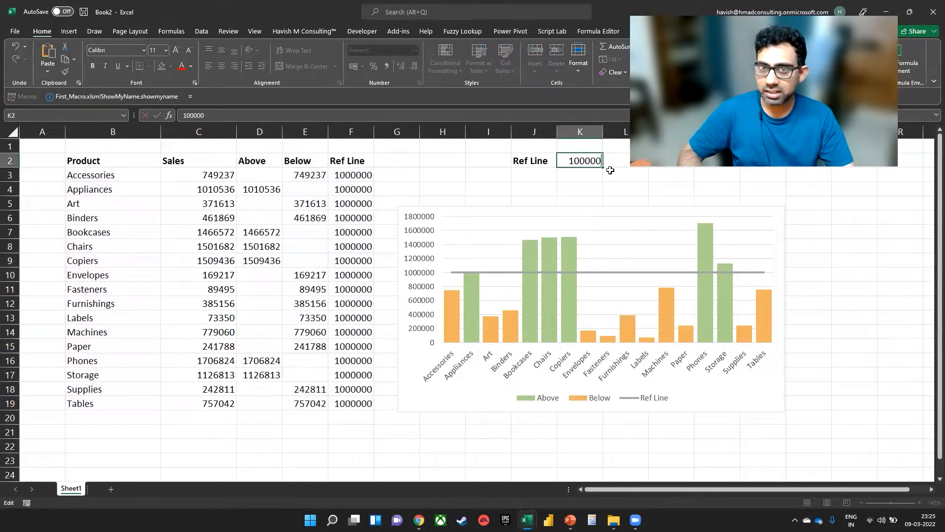
key(Return)
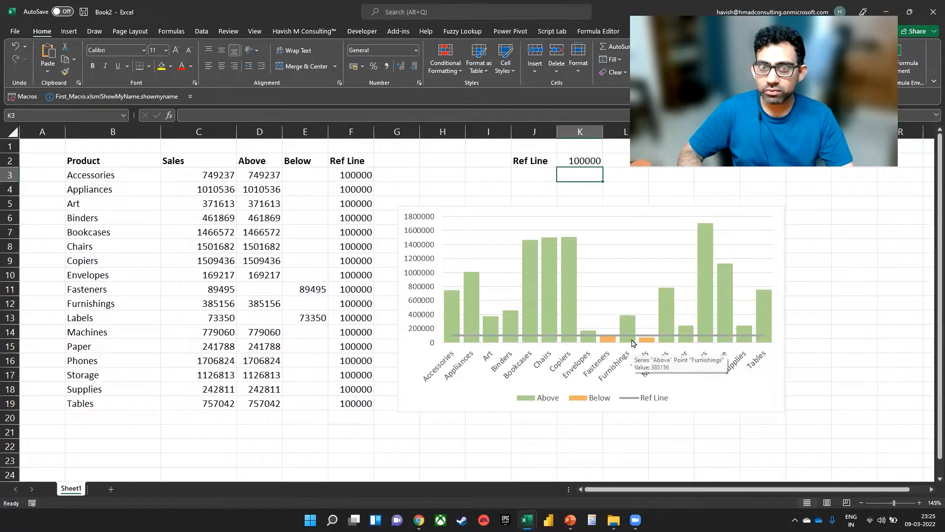
Set the reference line value in K2 to 500000
double_click(589, 162)
key(Home)
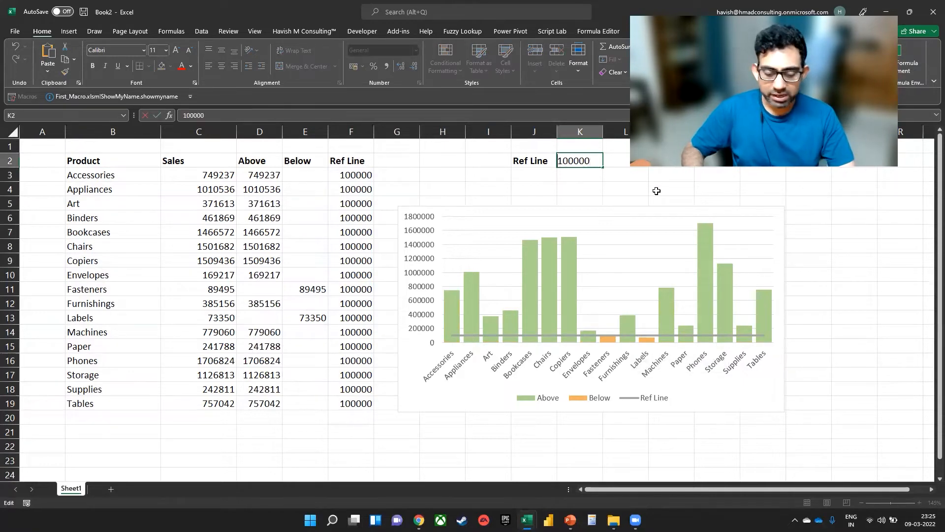
key(Delete)
text(5)
key(Return)
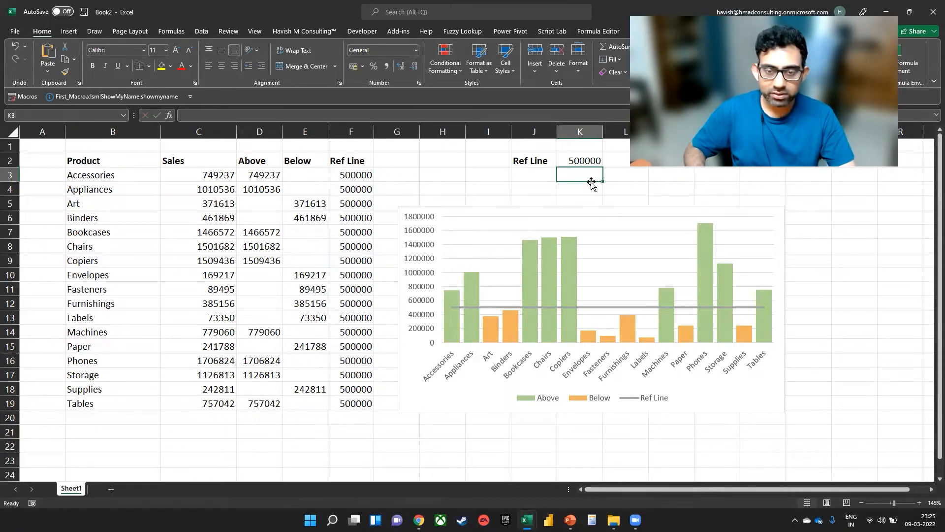
Set the reference line value in K2 back to 1000000
key(Up)
key(F2)
key(Delete)
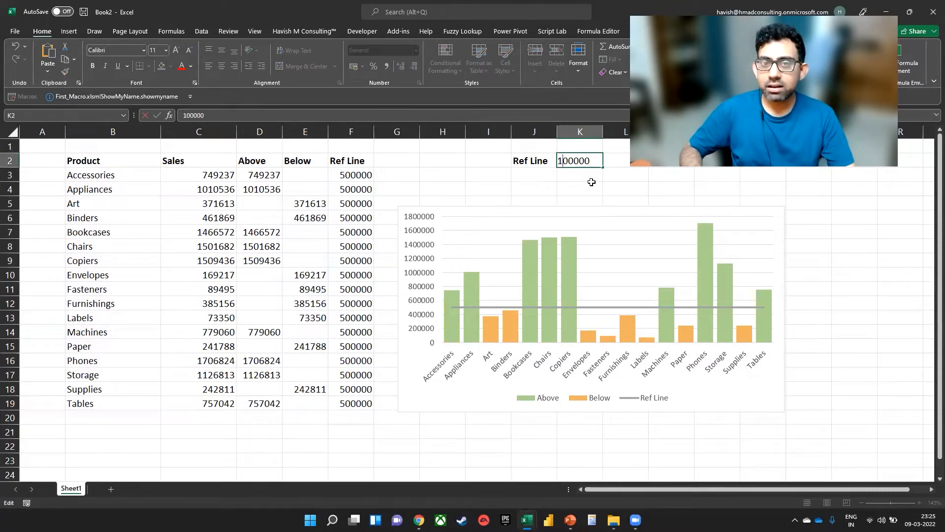
text(10)
key(Return)
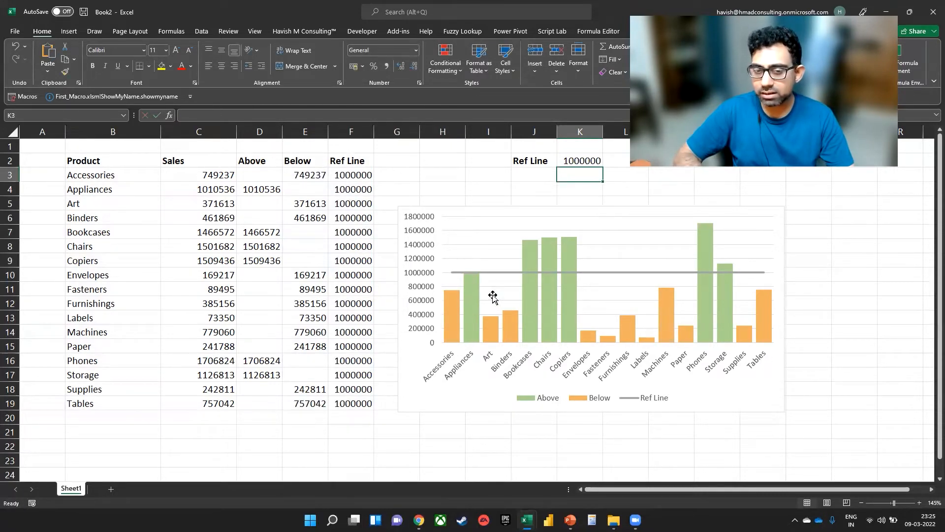
mouse_move(550, 275)
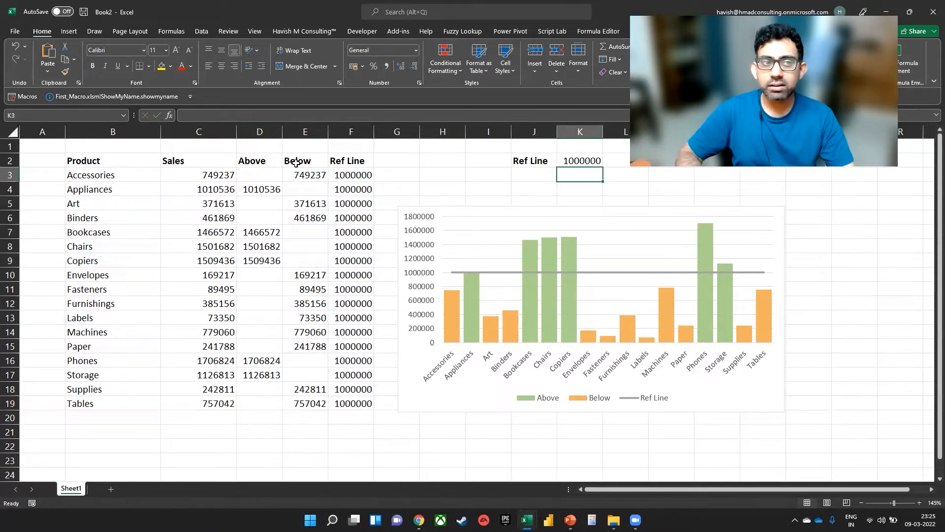
click(307, 190)
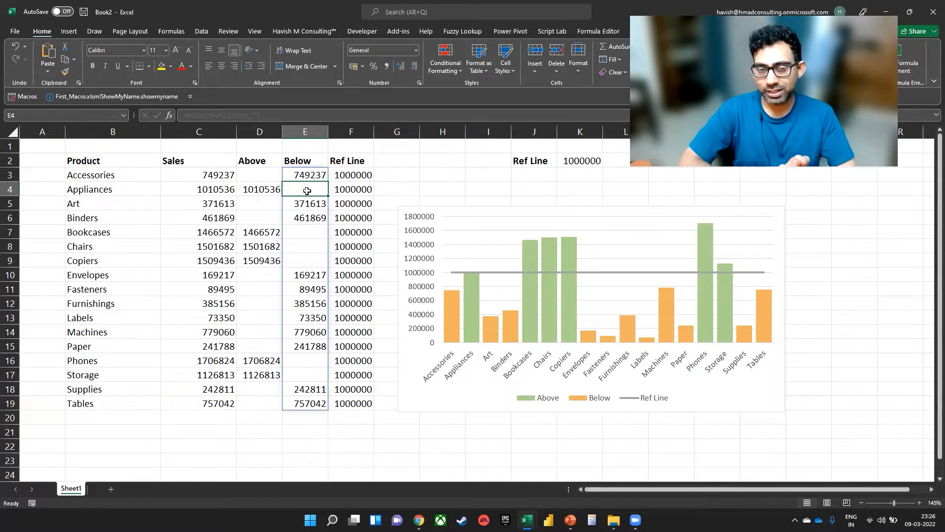
click(188, 260)
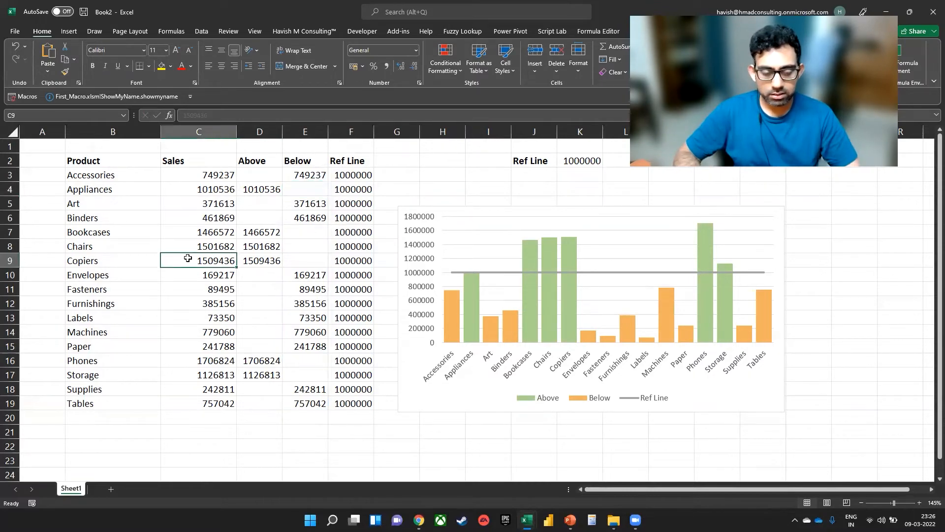
Close the exce_pbi_tableau_refline.xlsx workbook and launch Tableau Public
key(alt+Tab)
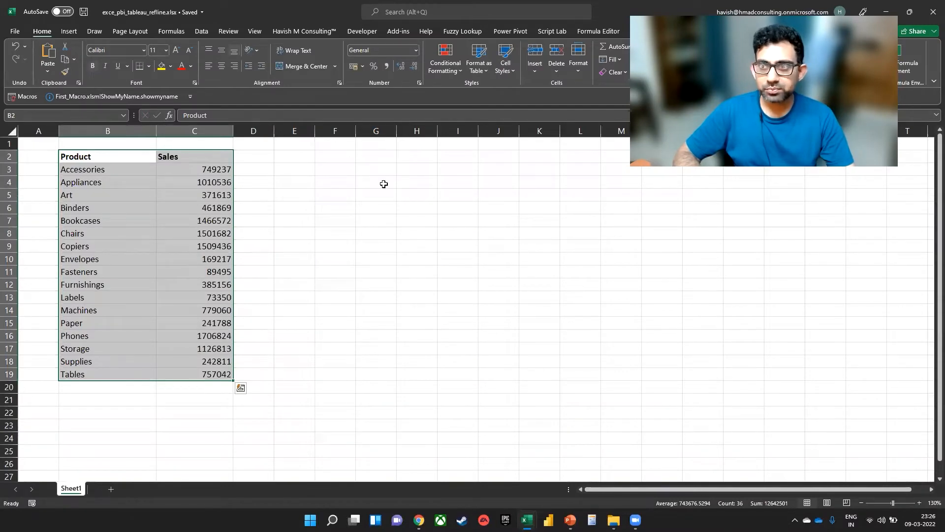
click(928, 18)
key(super)
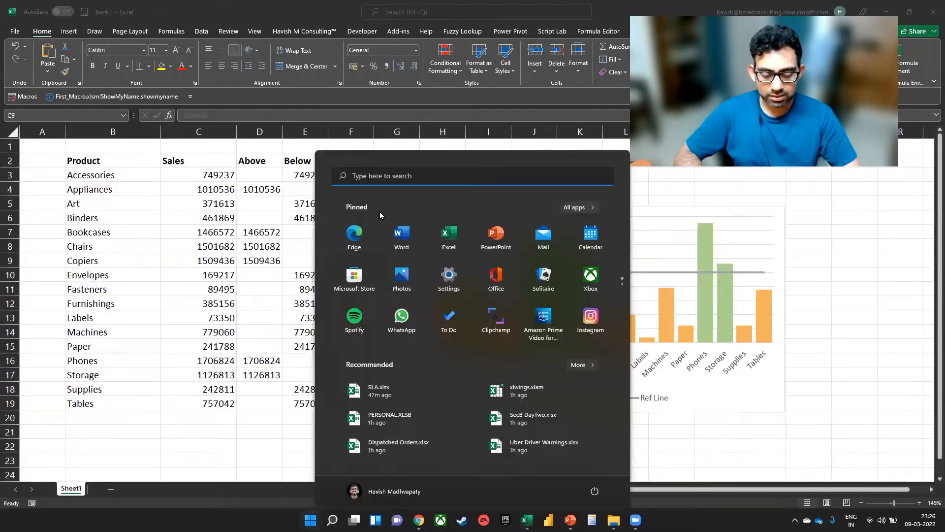
text(tab)
key(Return)
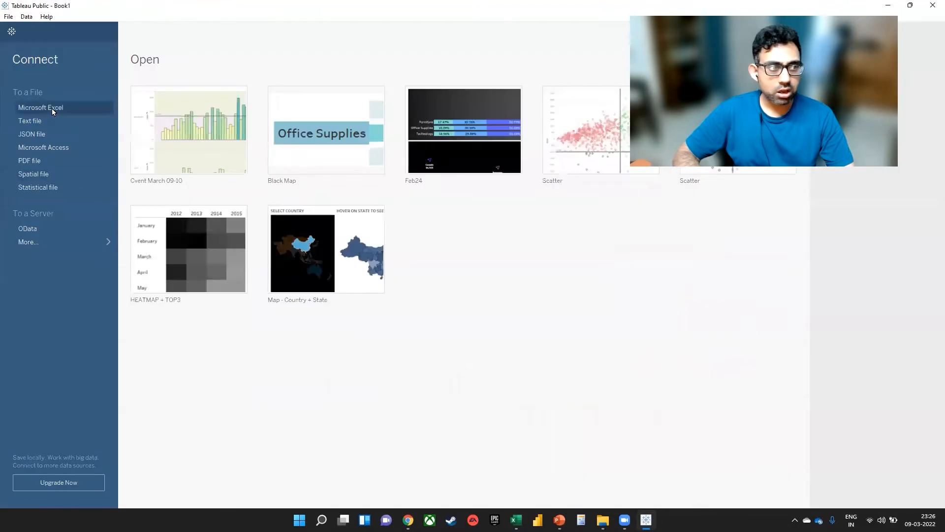
Connect to the Excel file exce_pbi_tableau_refline.xlsx on the Desktop and go to the Sheet 1 worksheet
click(54, 111)
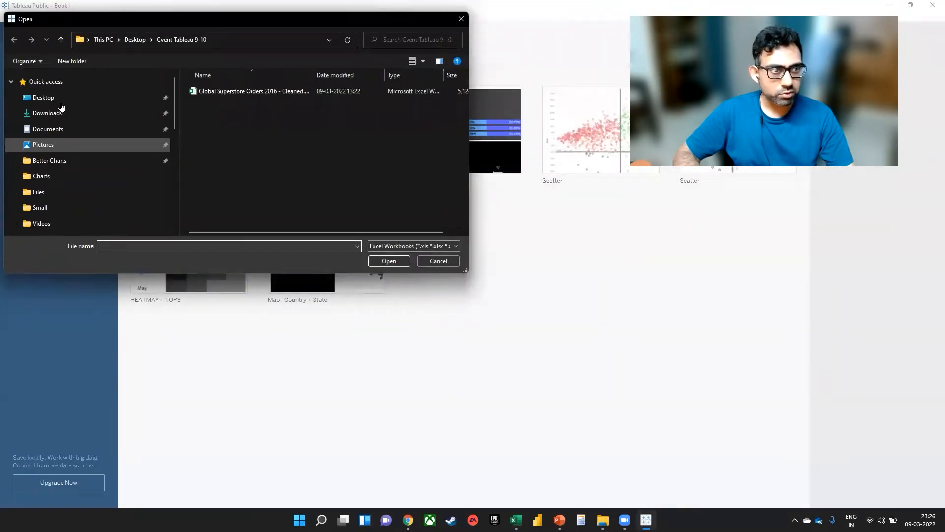
click(60, 102)
click(267, 201)
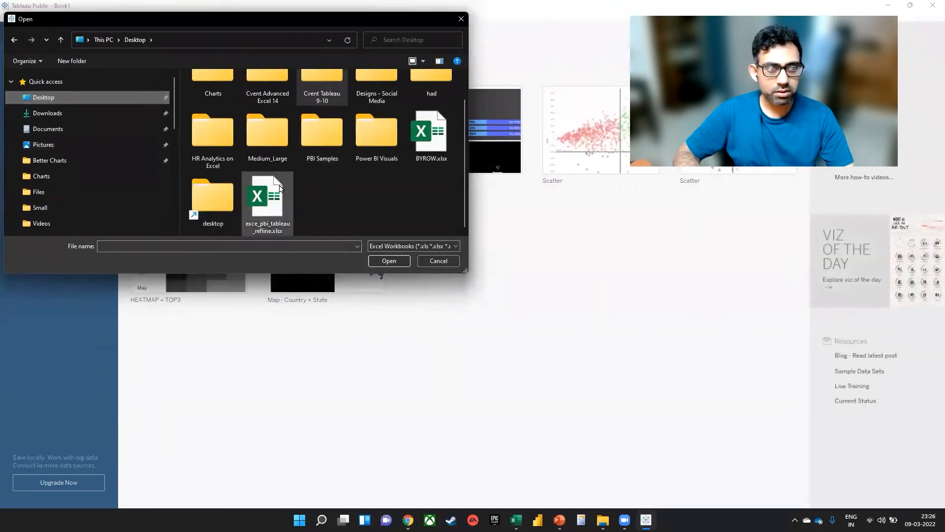
click(389, 261)
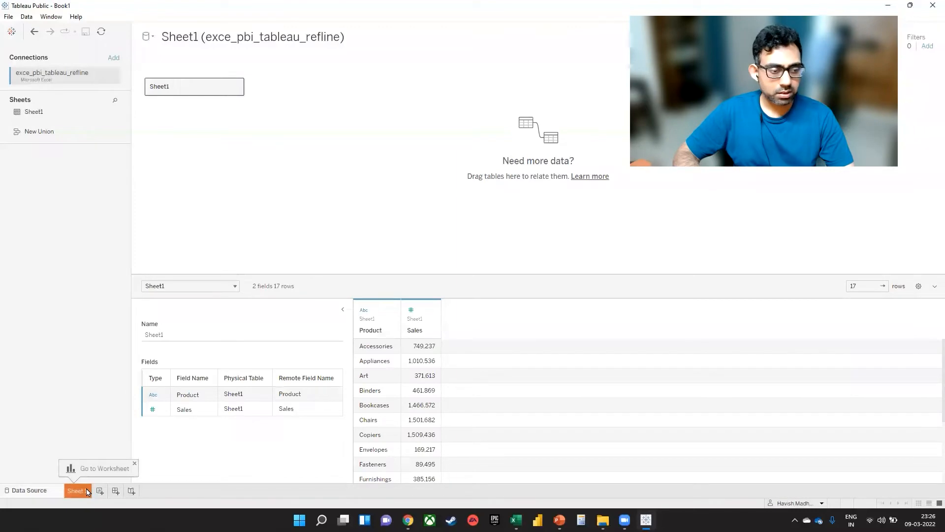
click(79, 491)
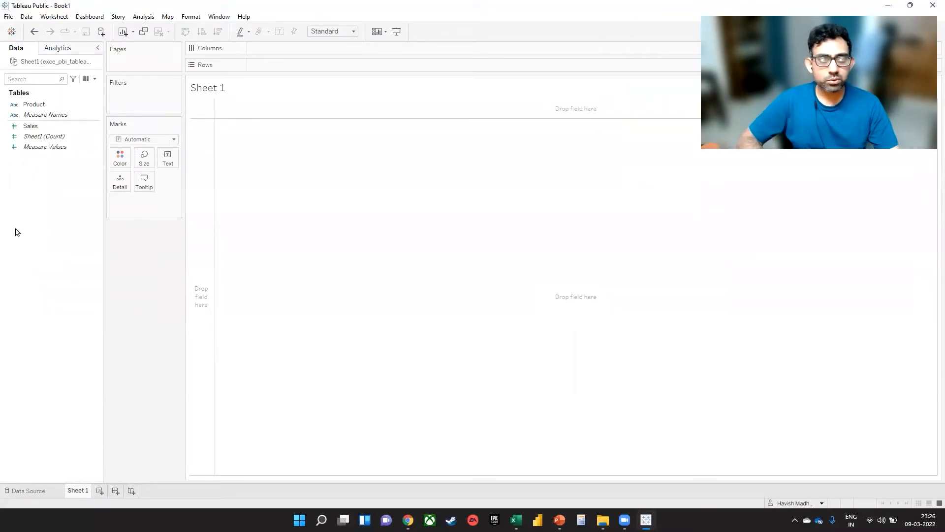
Add Product and Sales to the worksheet and display them as a horizontal bar chart
double_click(53, 106)
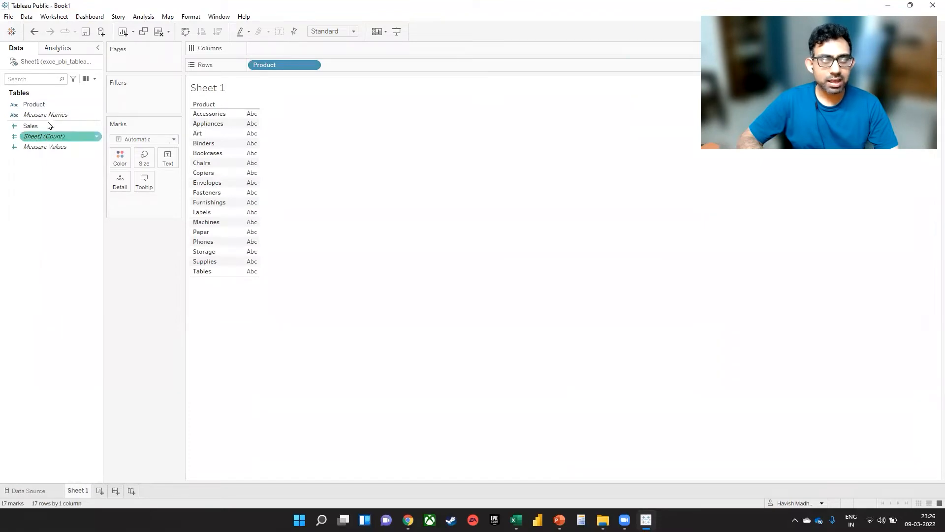
click(49, 126)
double_click(48, 126)
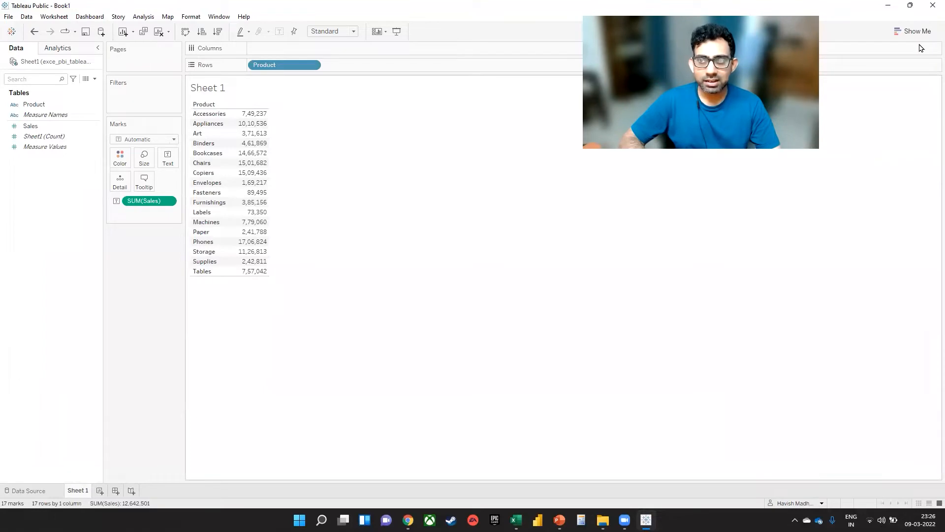
click(915, 32)
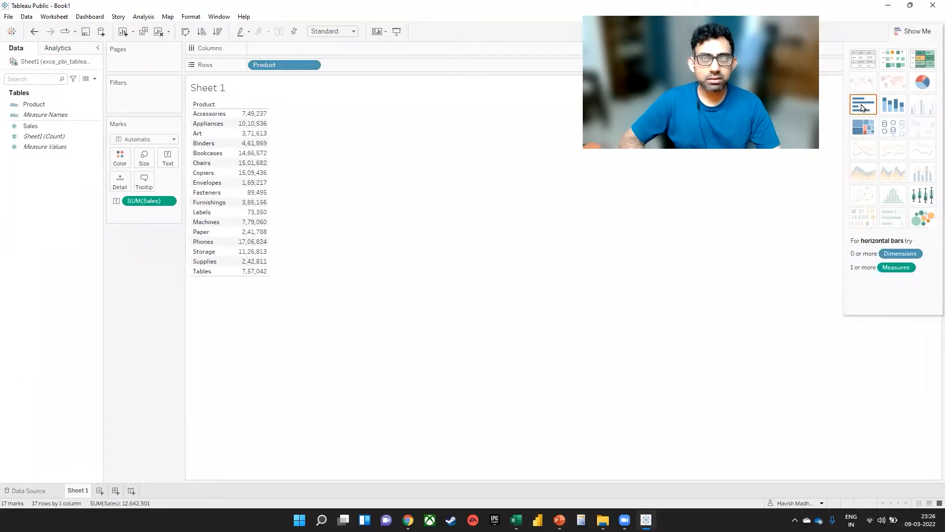
click(862, 105)
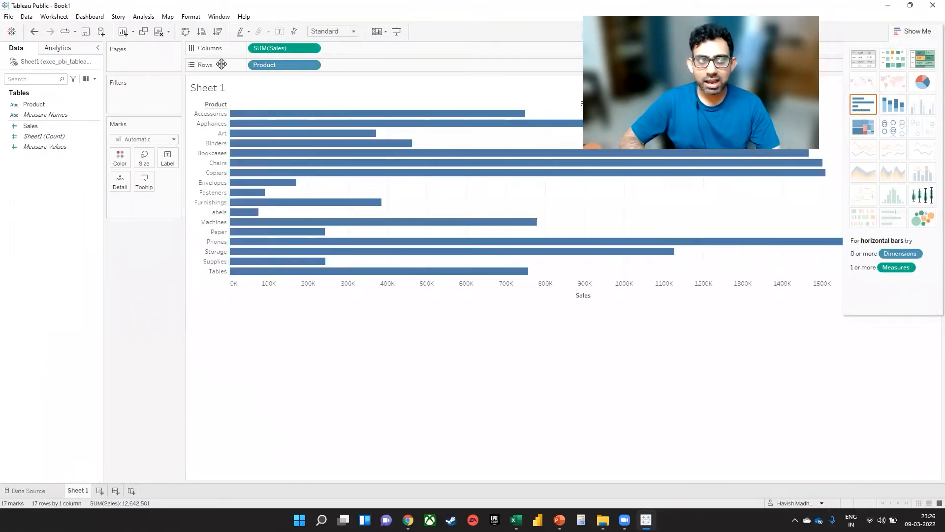
Swap rows and columns to turn the bars vertical, and rotate the product labels below them
click(185, 33)
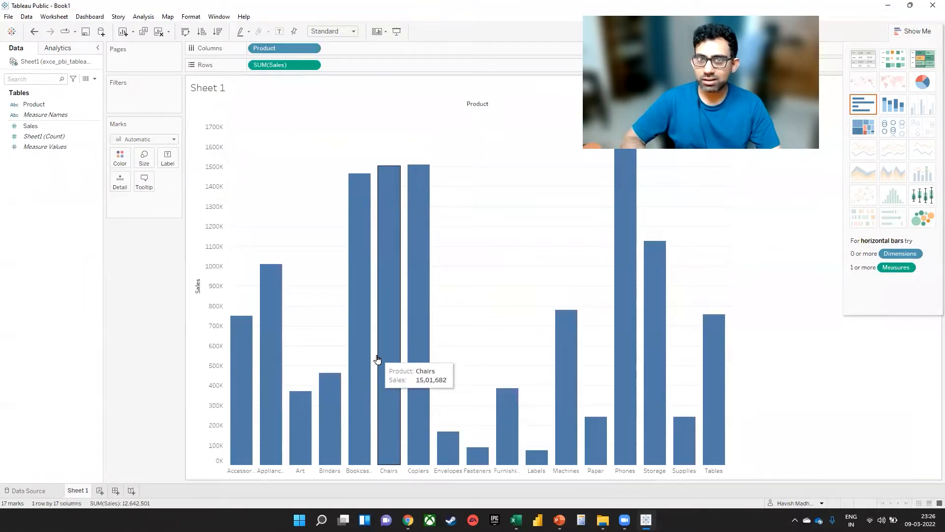
right_click(328, 473)
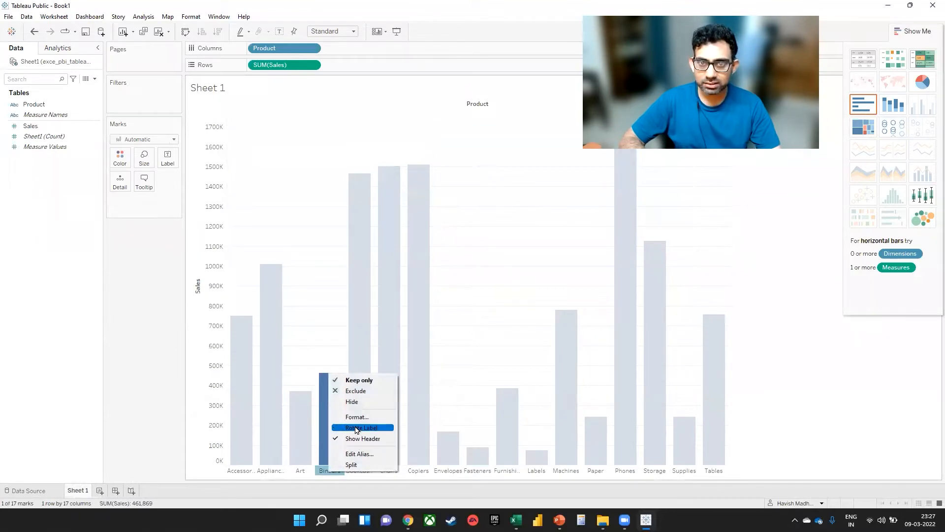
click(357, 427)
click(461, 294)
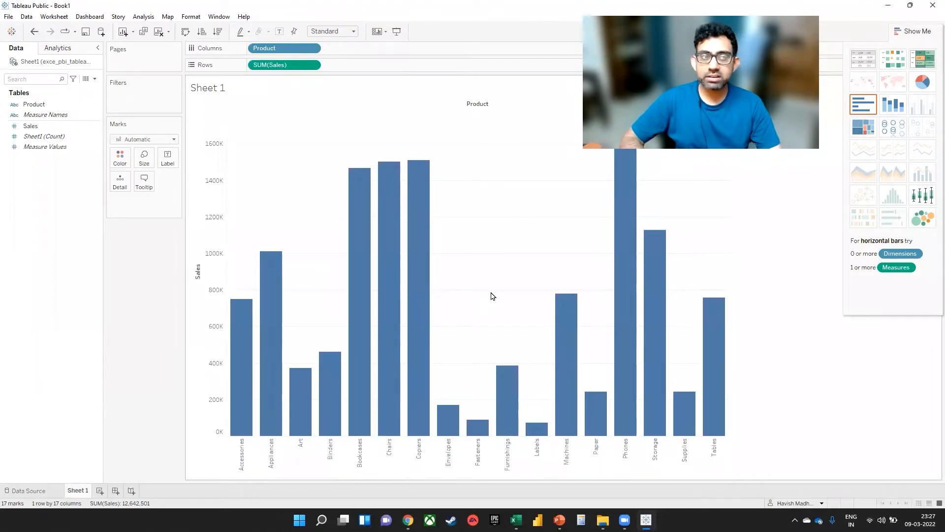
Create a parameter named Choose Ref Line with the Integer data type
right_click(46, 267)
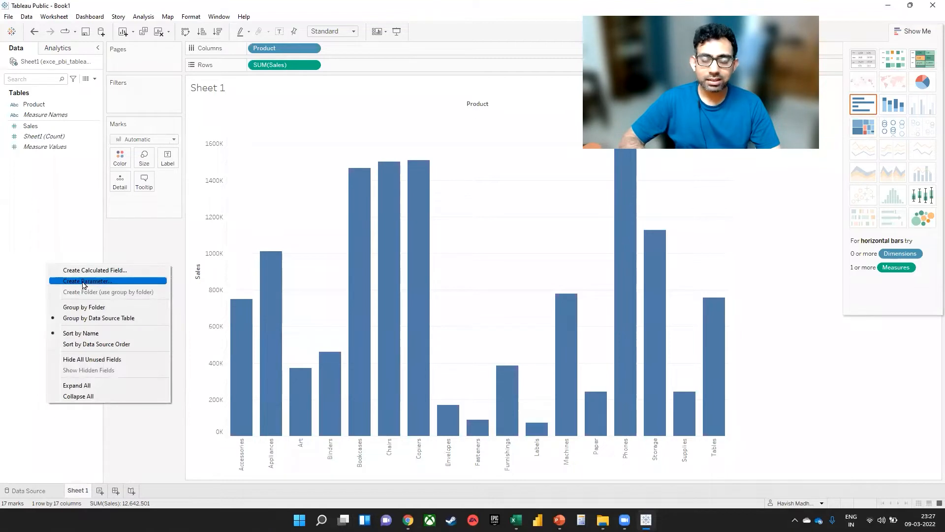
click(114, 287)
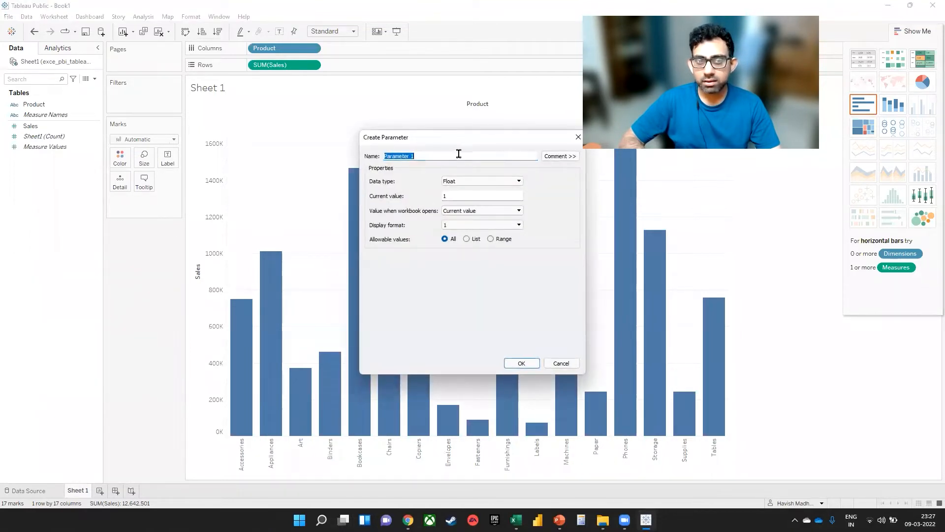
text(Choose )
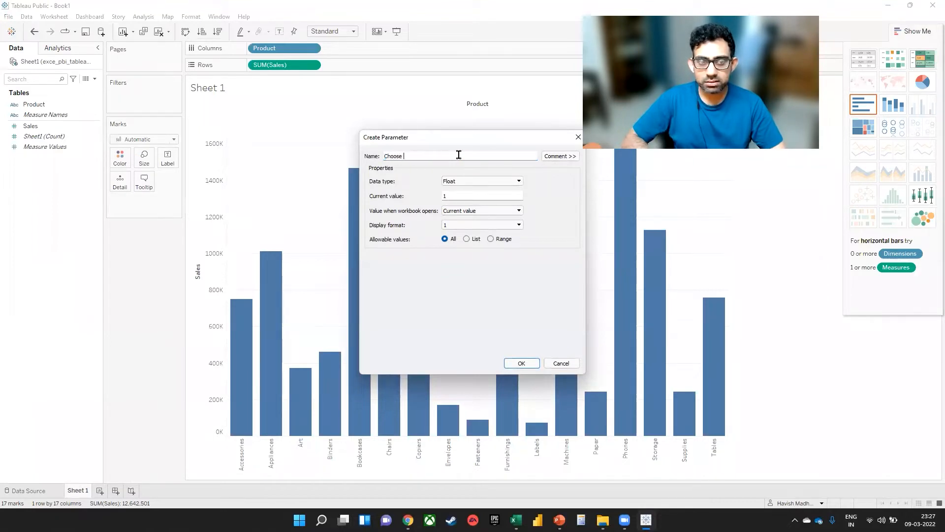
text(Re)
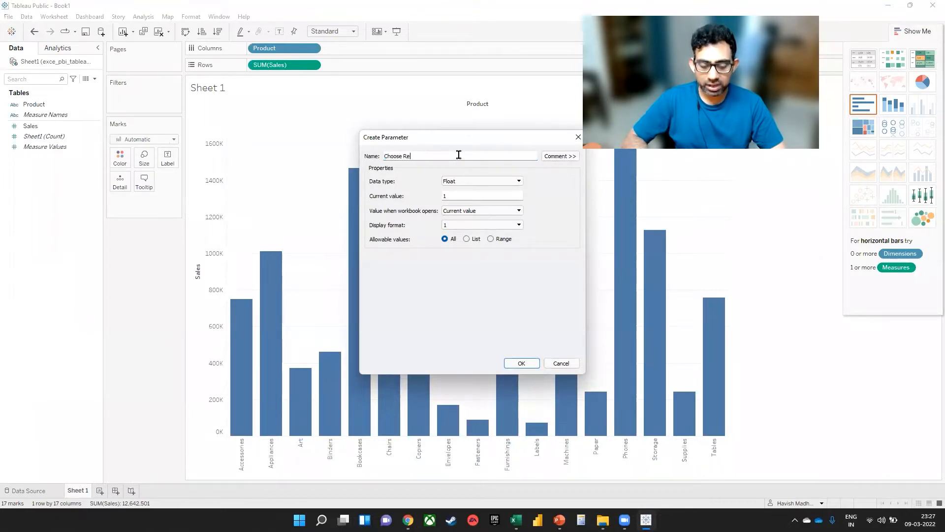
text(f Line)
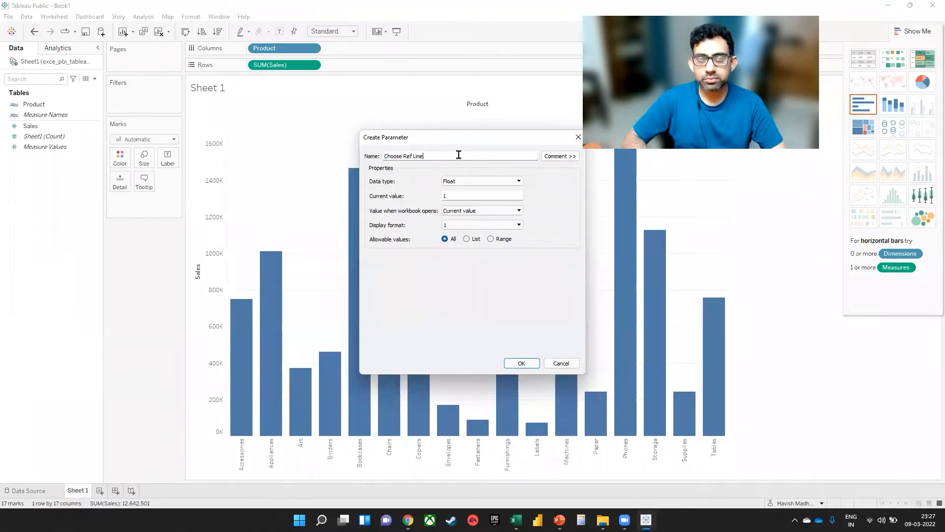
click(487, 183)
click(478, 196)
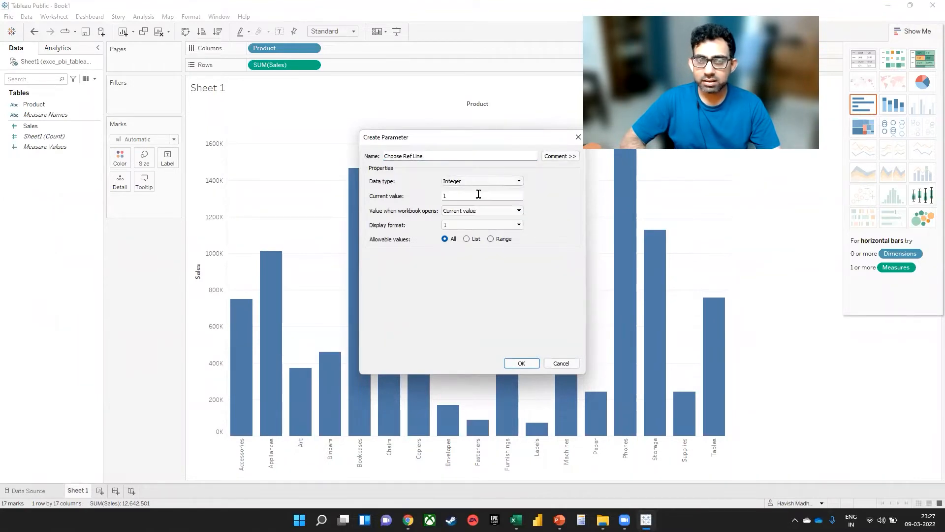
Restrict the parameter's allowable values to a range from 1 to 1250000 and save the parameter
click(491, 239)
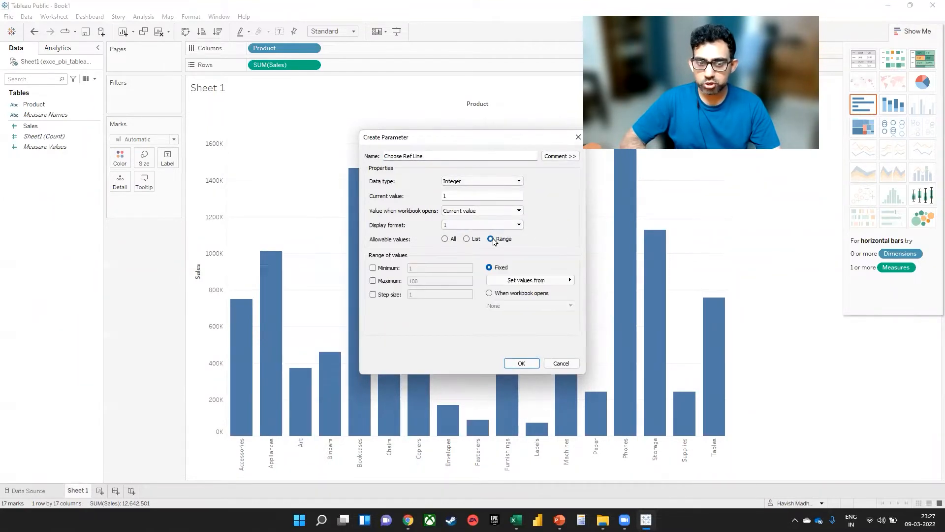
click(386, 268)
click(387, 280)
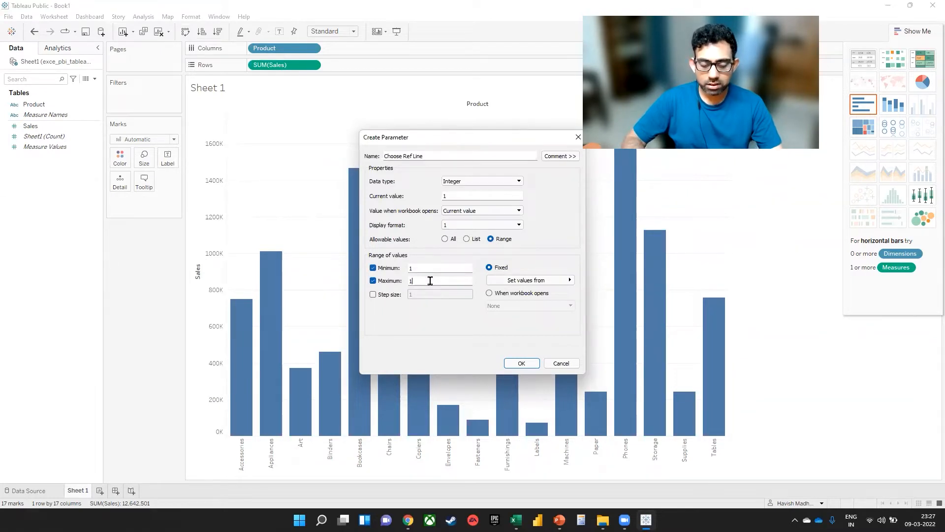
click(430, 281)
text(1)
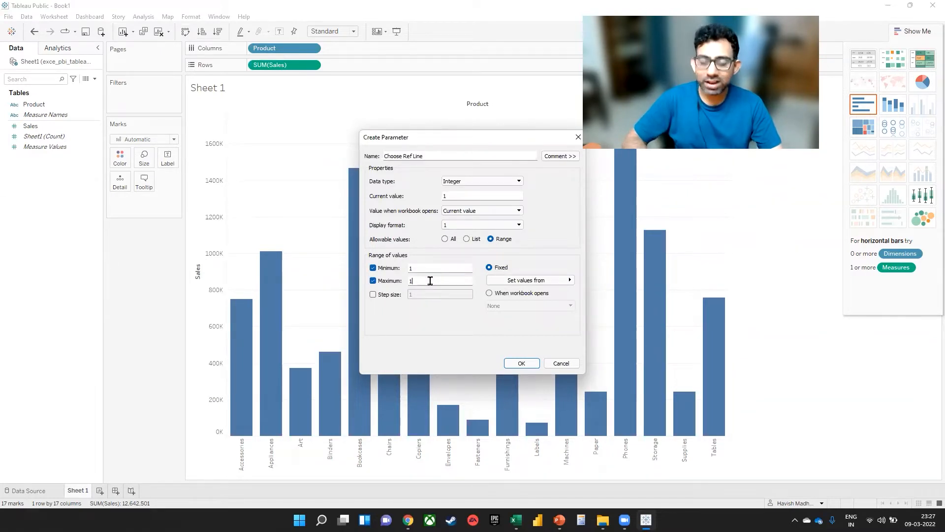
text(250)
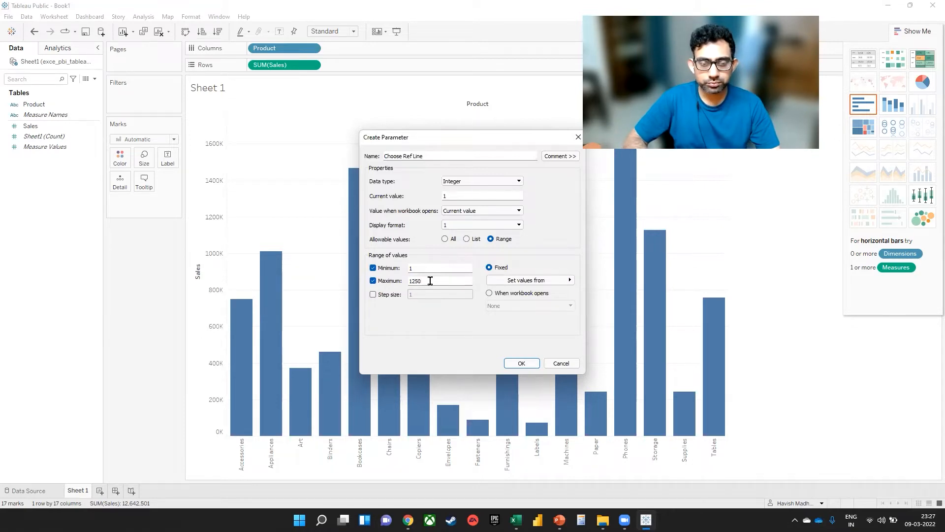
text(000)
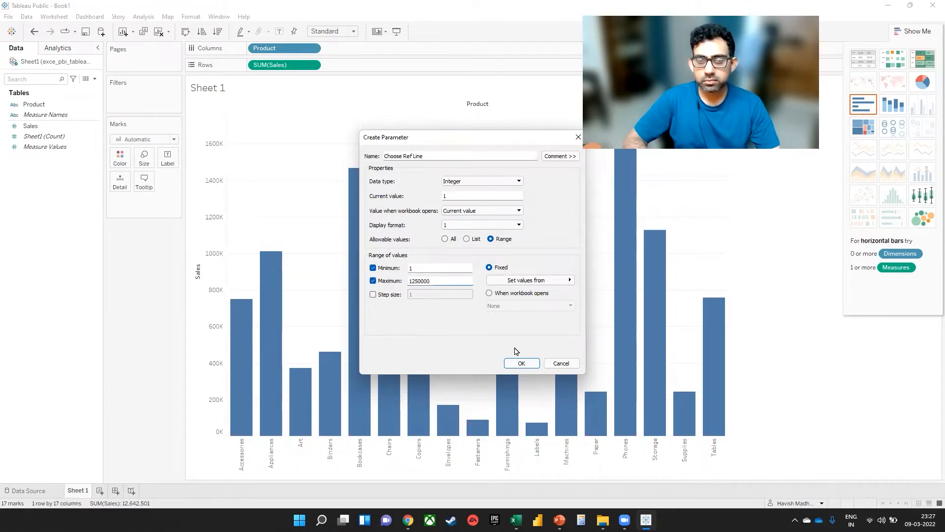
click(521, 363)
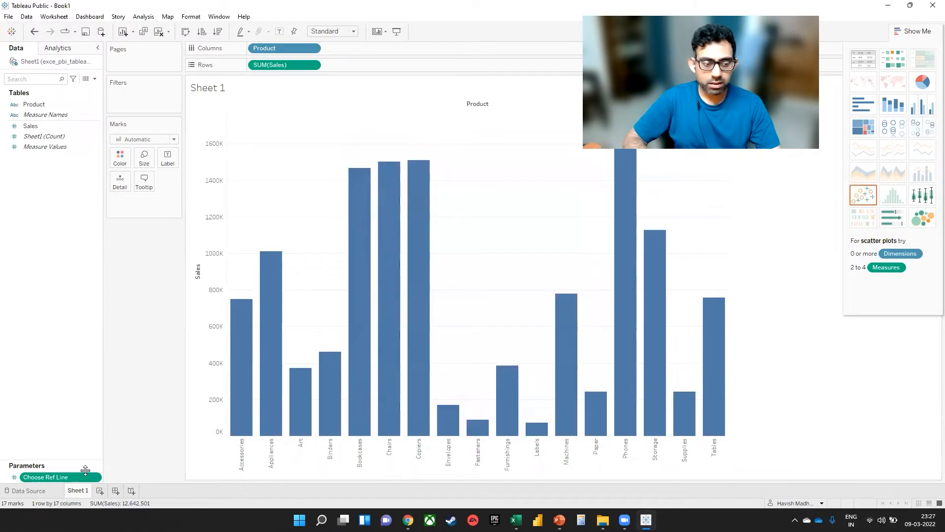
Display the Choose Ref Line parameter control on the sheet and collapse the chart suggestions covering it
drag(75, 462, 65, 362)
right_click(65, 375)
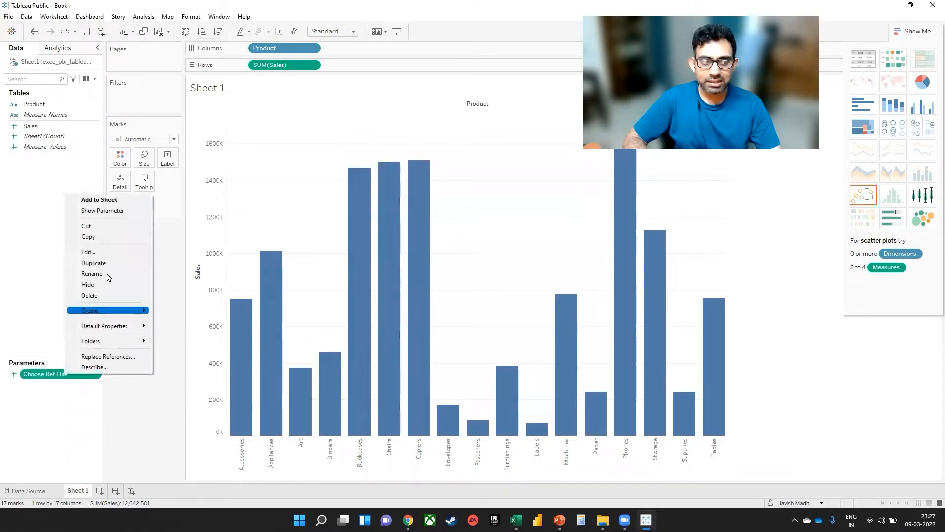
click(110, 211)
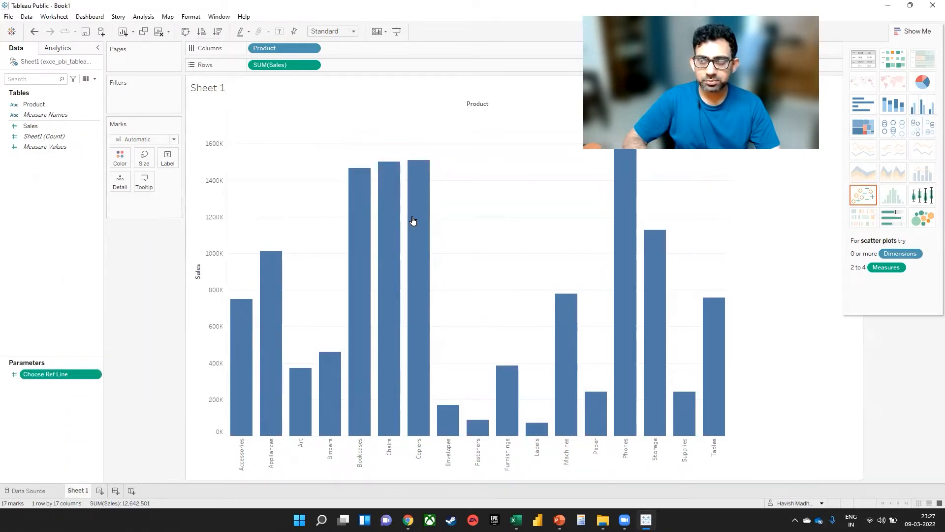
click(890, 34)
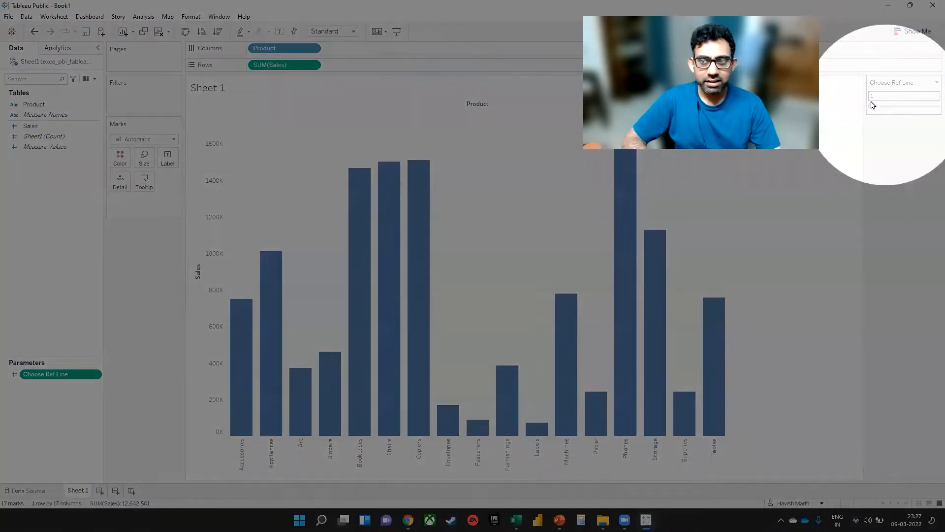
mouse_move(870, 107)
mouse_down()
mouse_move(879, 109)
mouse_move(870, 106)
mouse_up()
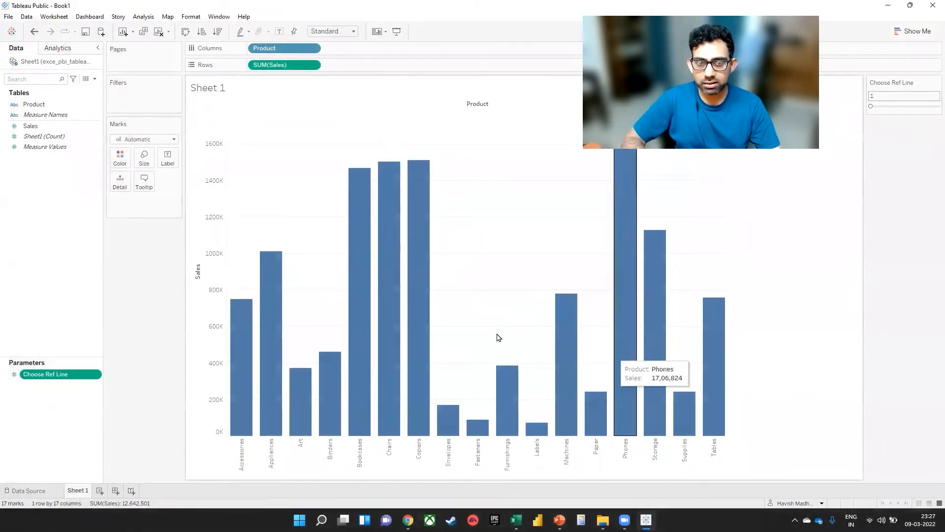
Add a reference line to the Sales axis that takes its value from the Choose Ref Line parameter
click(207, 245)
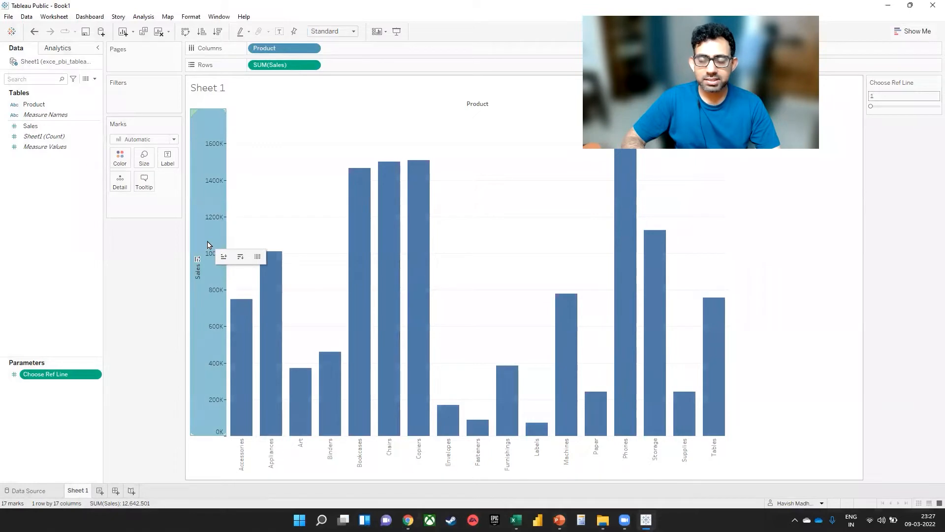
right_click(207, 236)
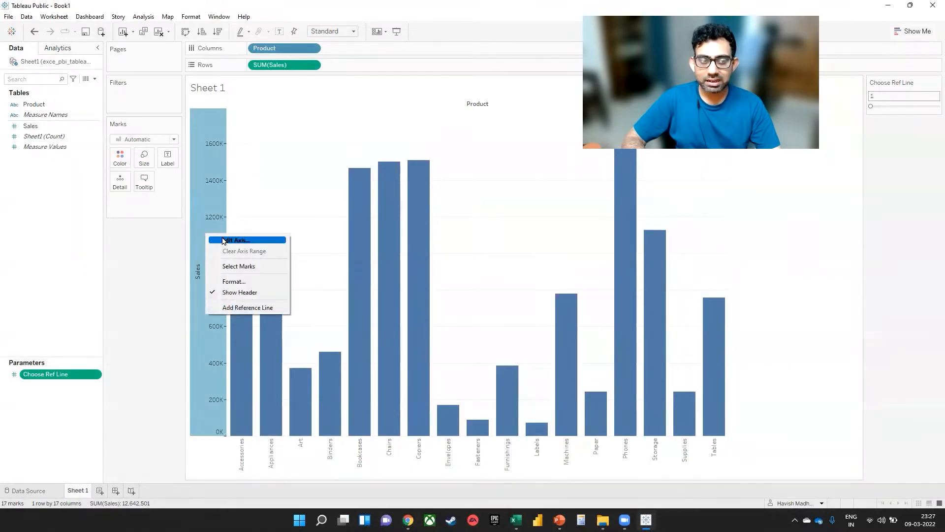
click(240, 308)
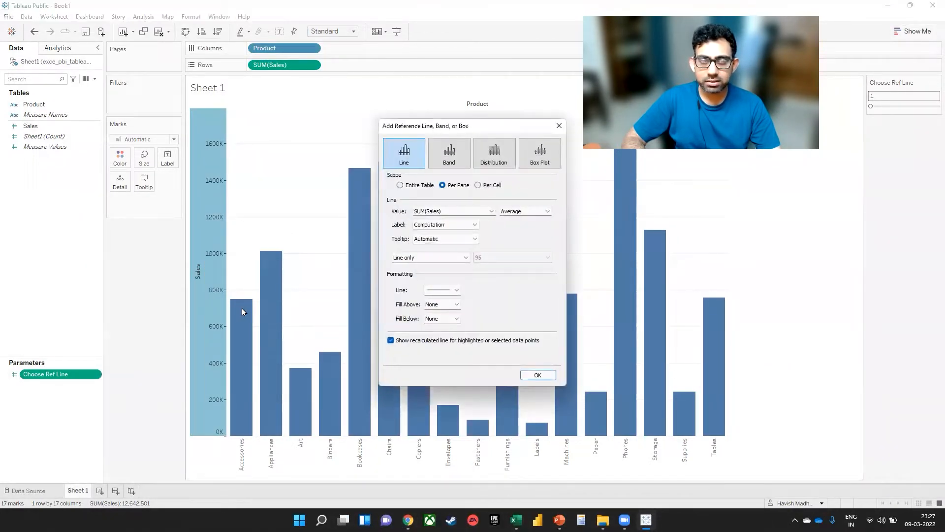
click(491, 211)
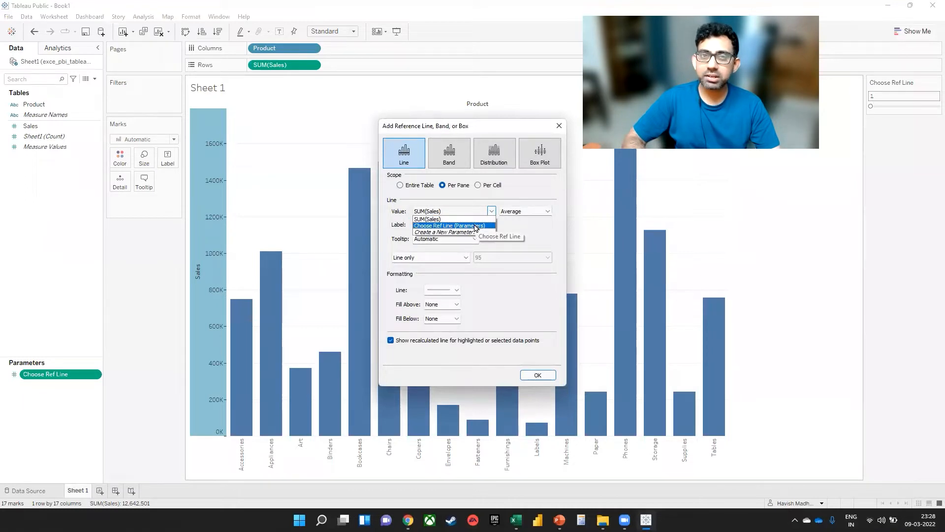
click(475, 226)
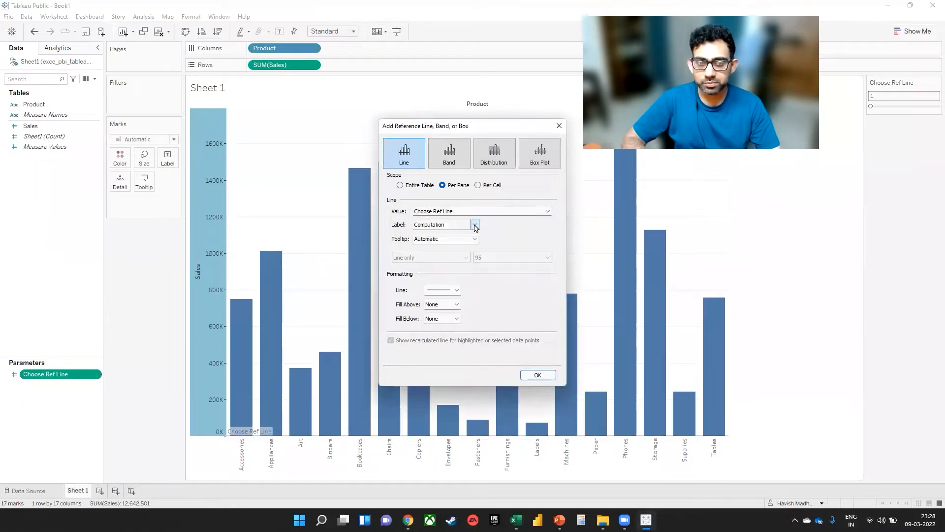
Format the reference line with a Value label and the thickest line, and raise the Choose Ref Line parameter to about 5,02,053
click(475, 224)
click(441, 242)
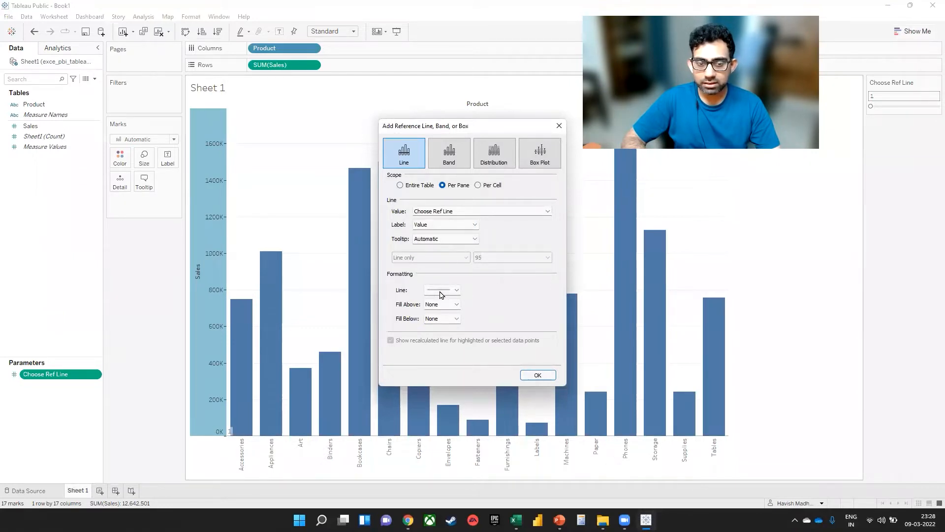
click(455, 290)
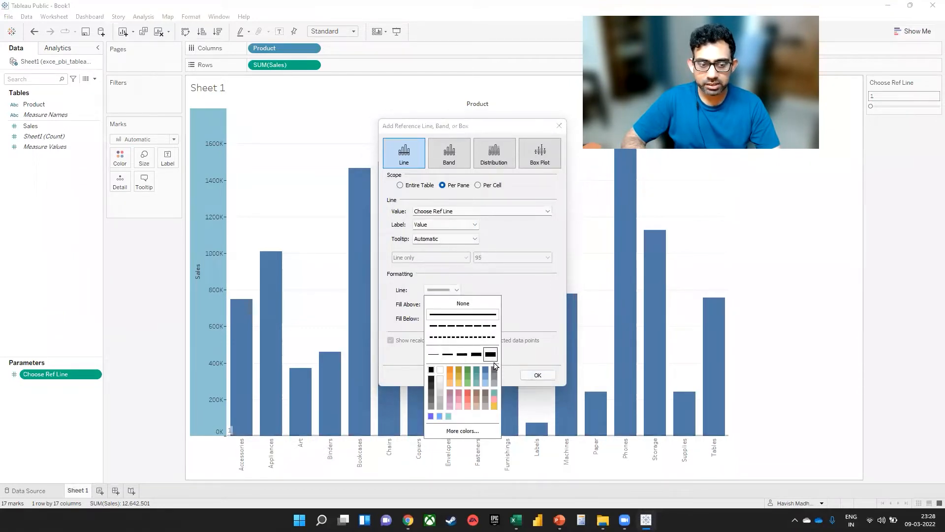
click(537, 375)
click(536, 375)
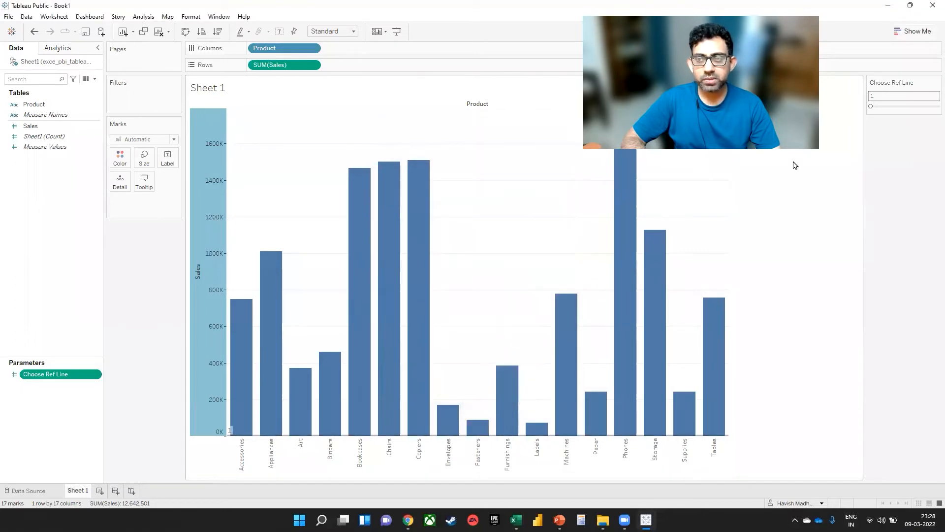
mouse_move(870, 107)
mouse_down()
mouse_move(913, 108)
mouse_move(881, 108)
mouse_up()
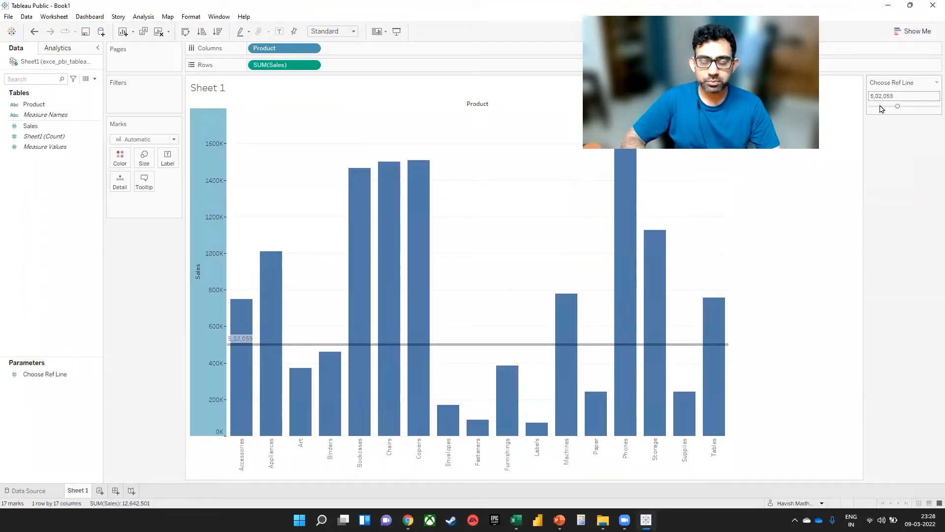
Create a calculated field named Above or Below and move its editor clear of the area it covers
click(143, 17)
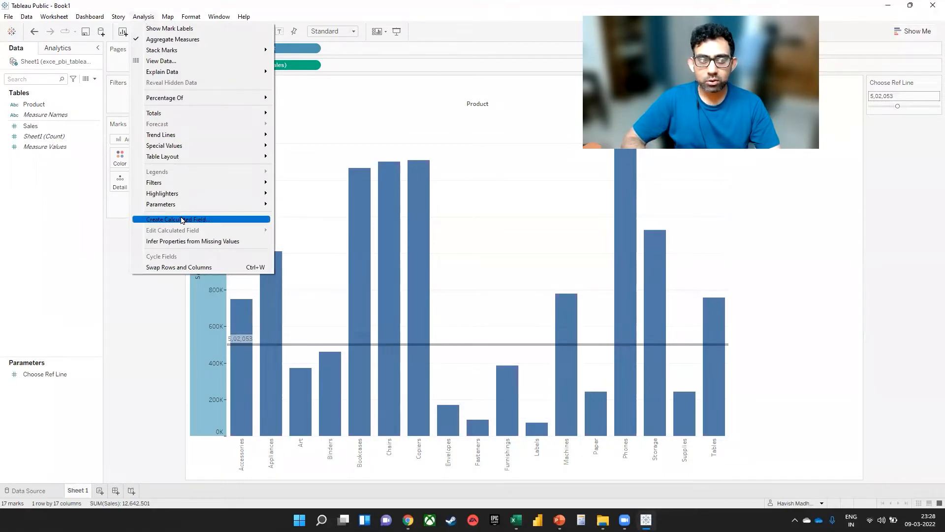
click(180, 220)
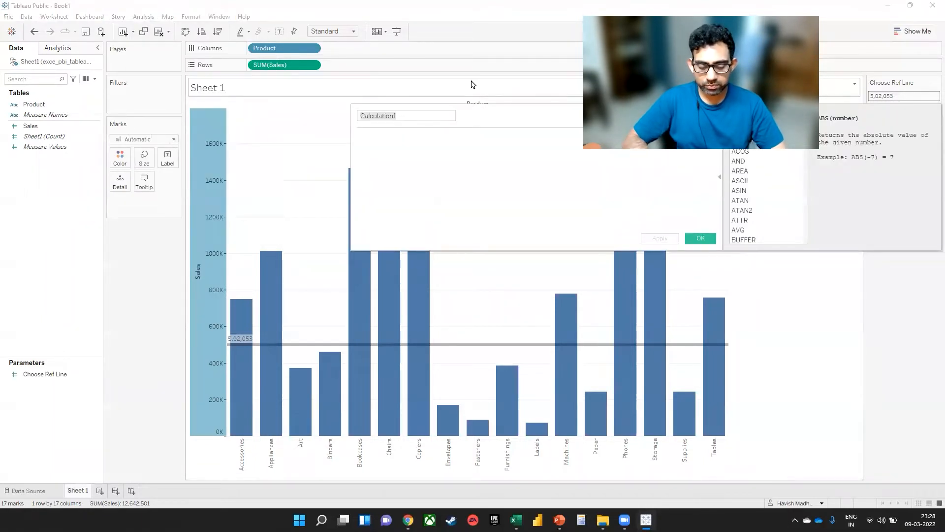
text(Above or )
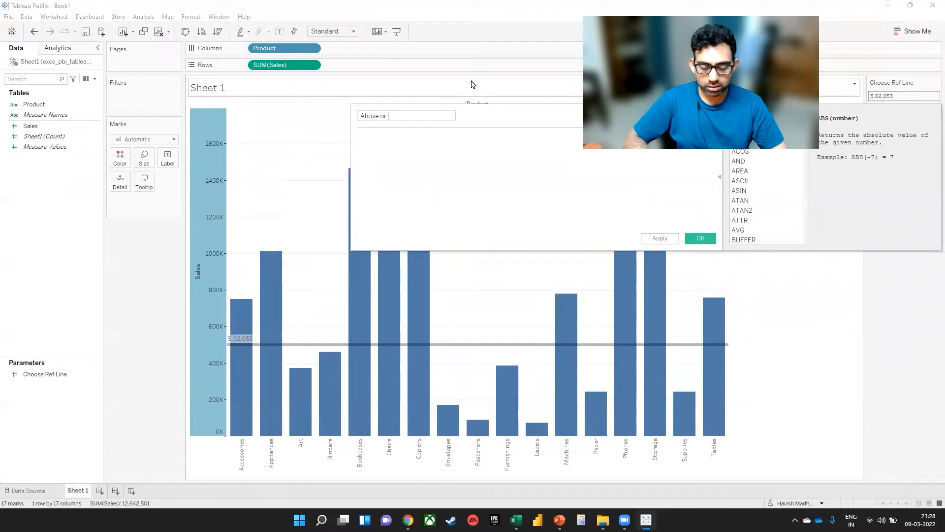
text(Below)
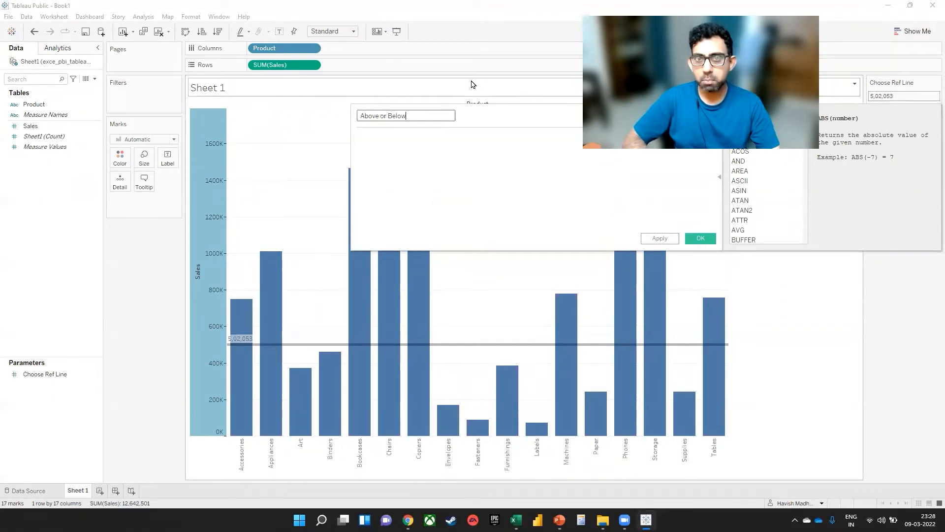
drag(484, 109, 406, 131)
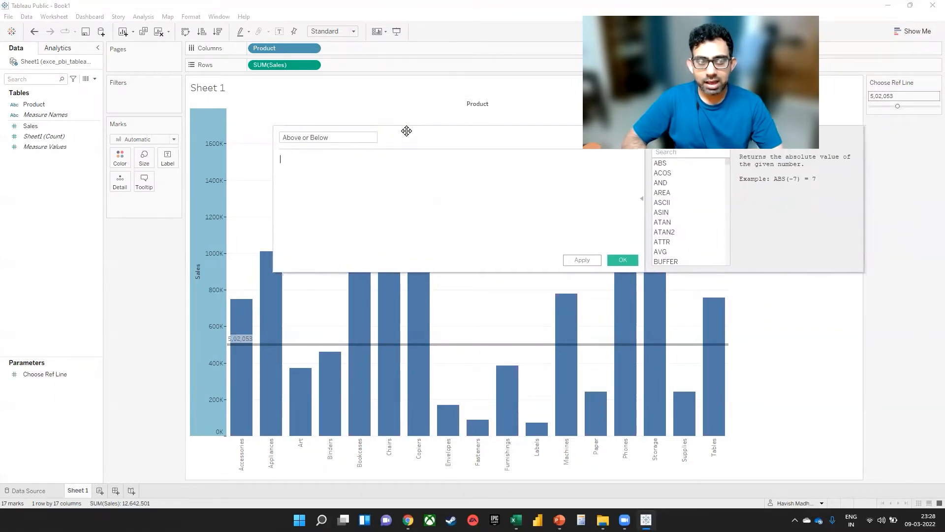
Enter the condition IF SUM([Sales]) >= [Choose Ref Line] in the Above or Below calculation
key(Tab)
text(IF)
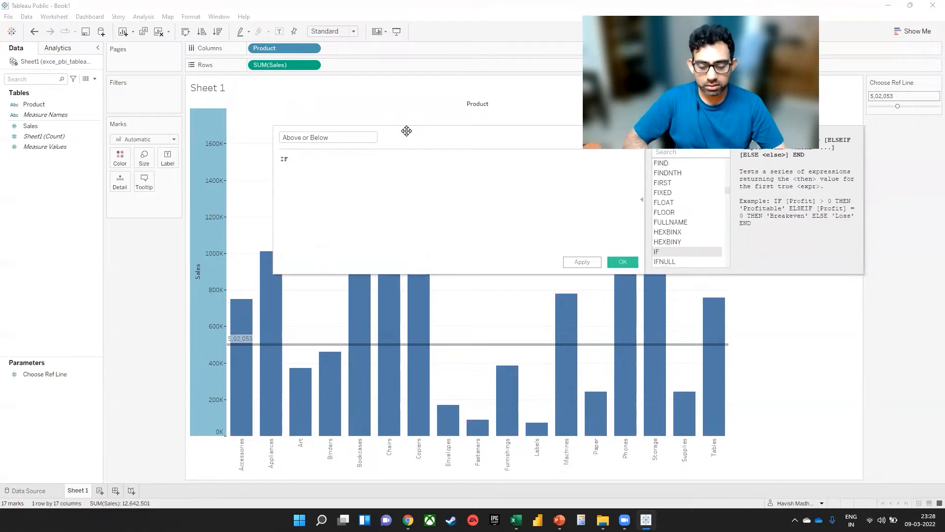
text( SUM(s)
key(Return)
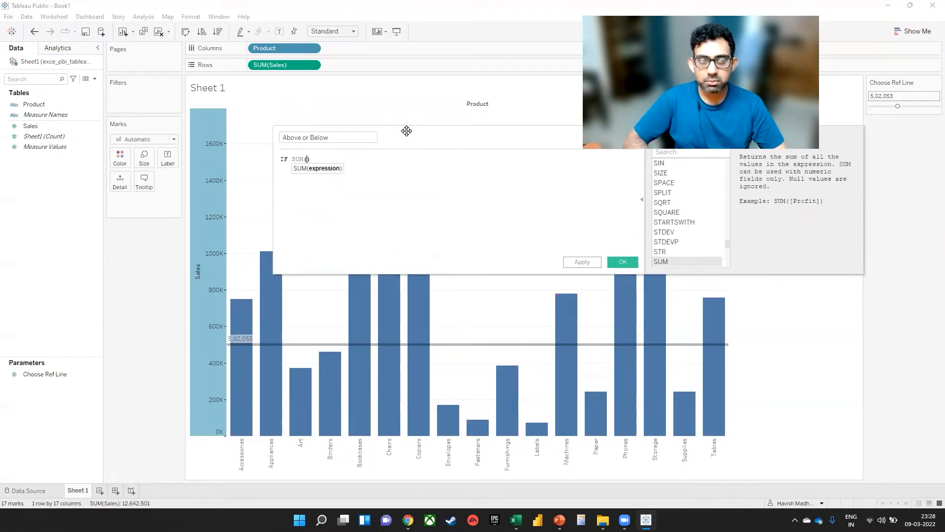
text(saa)
key(Return)
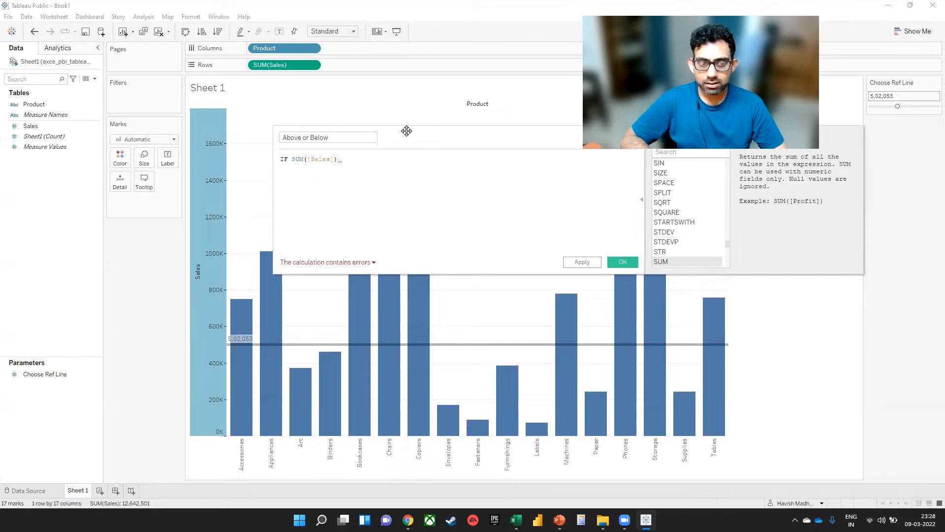
text(>)
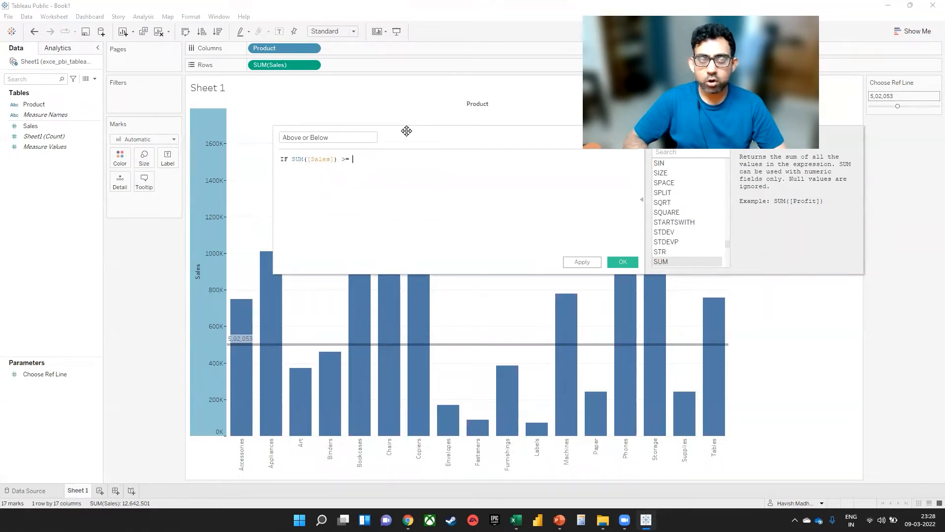
text(= [cho)
key(Return)
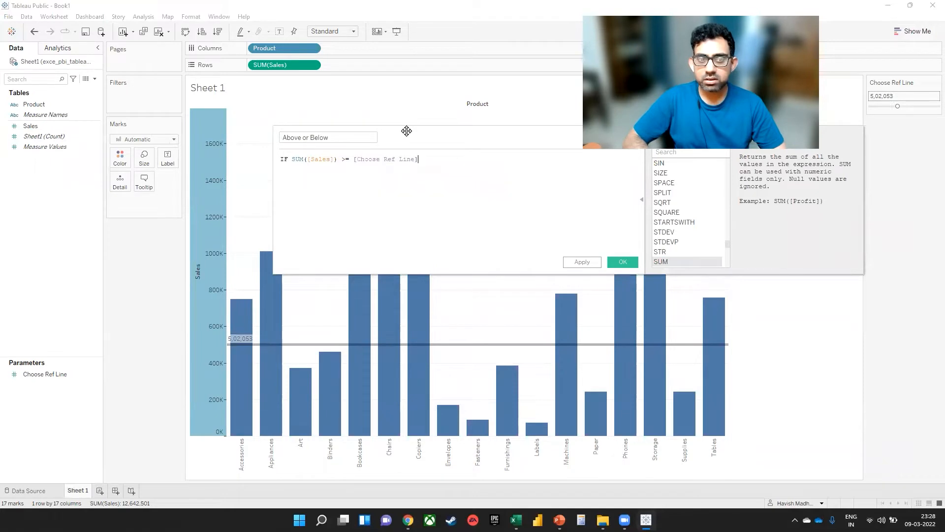
Complete the Above or Below formula with THEN "H" ELSE "L" END and save the calculated field
text(the)
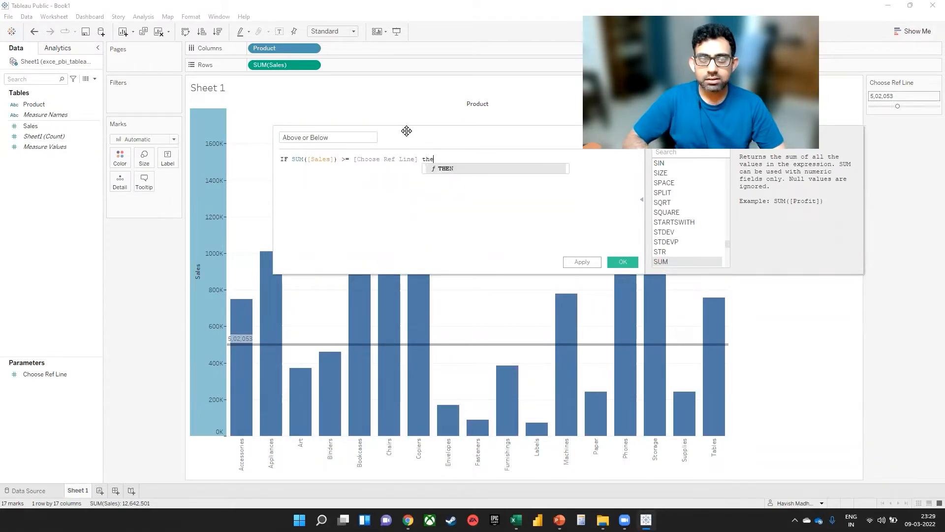
key(Return)
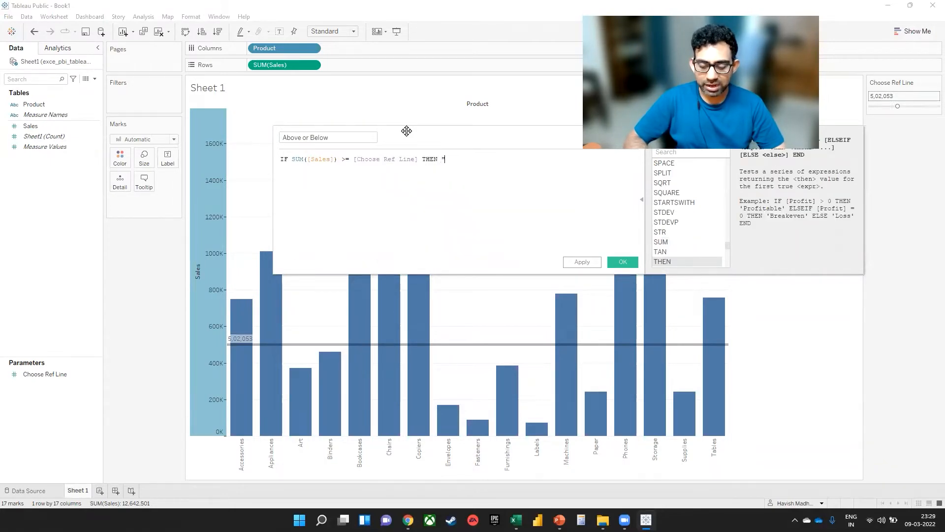
text("H")
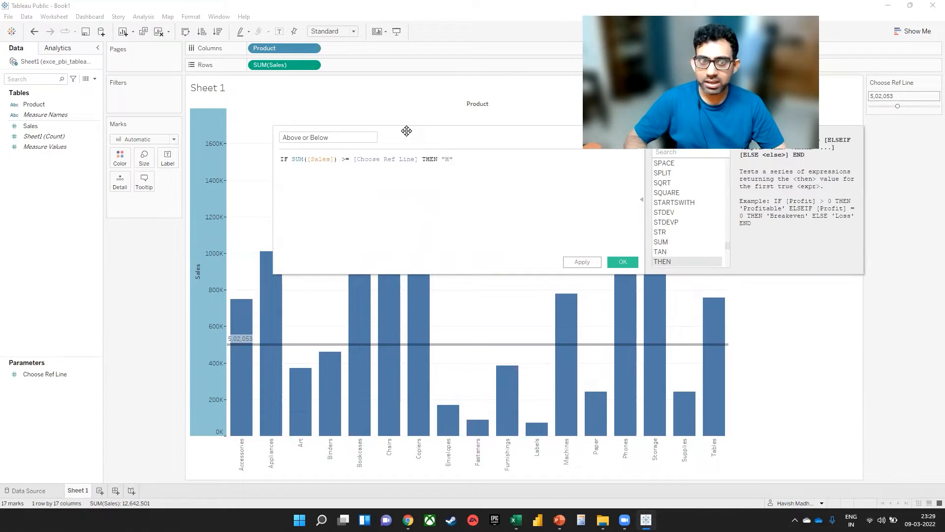
text( el)
key(Return)
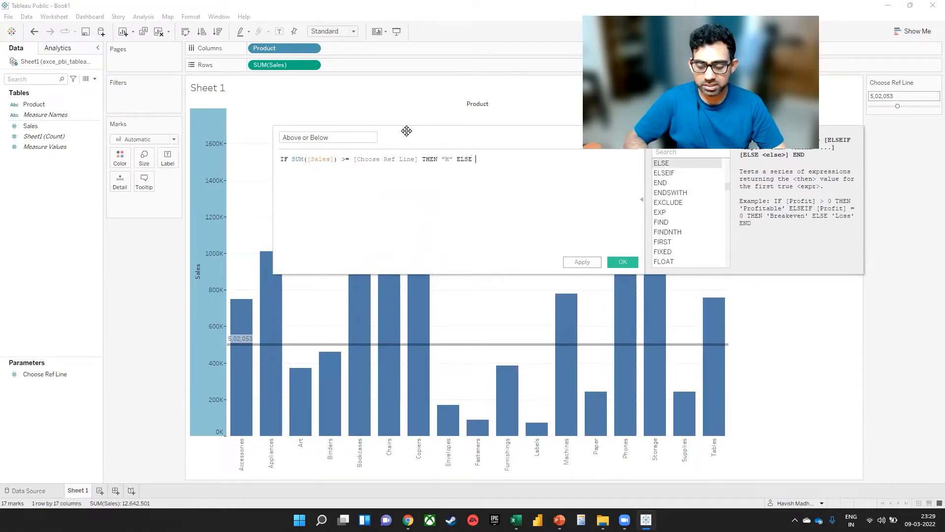
text("L")
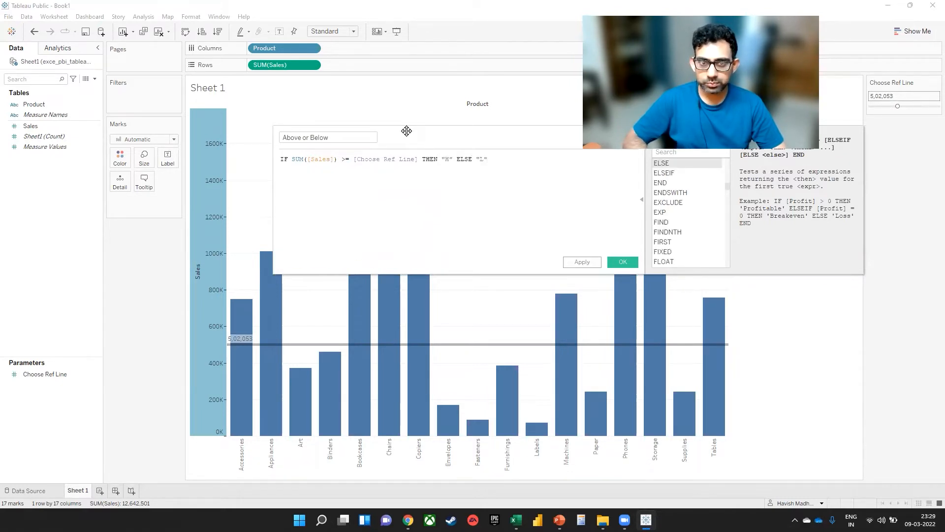
text( end)
key(Return)
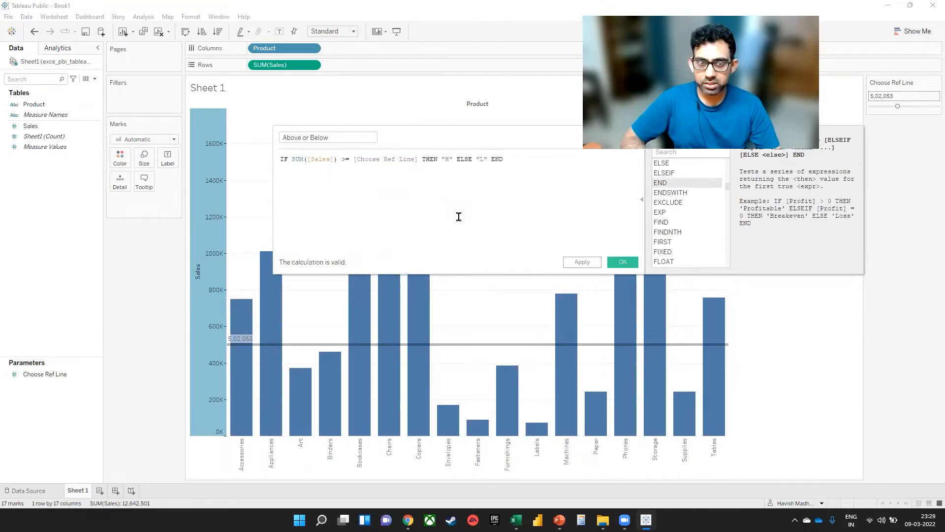
click(622, 262)
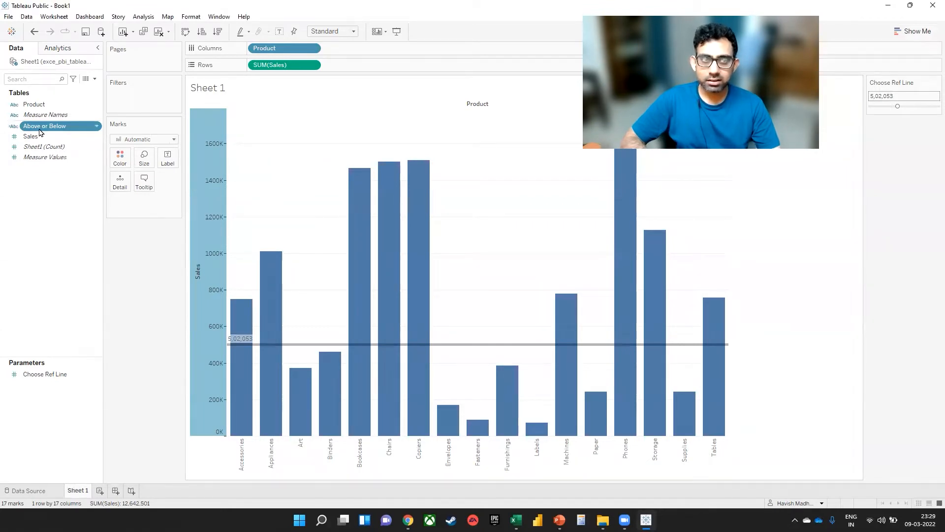
Colour the bars by Above or Below, with green for H and yellow for L, and raise Choose Ref Line to about 9,85,325
drag(41, 130, 119, 157)
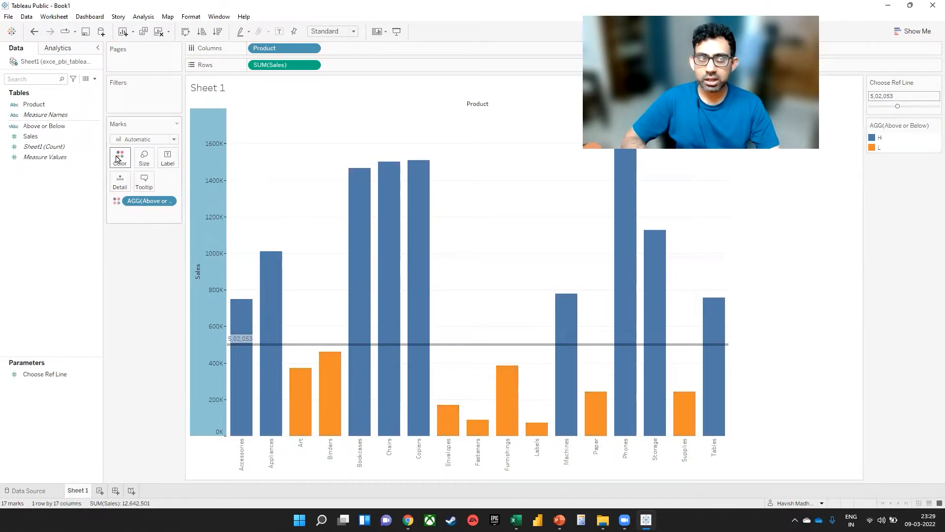
click(118, 158)
click(156, 190)
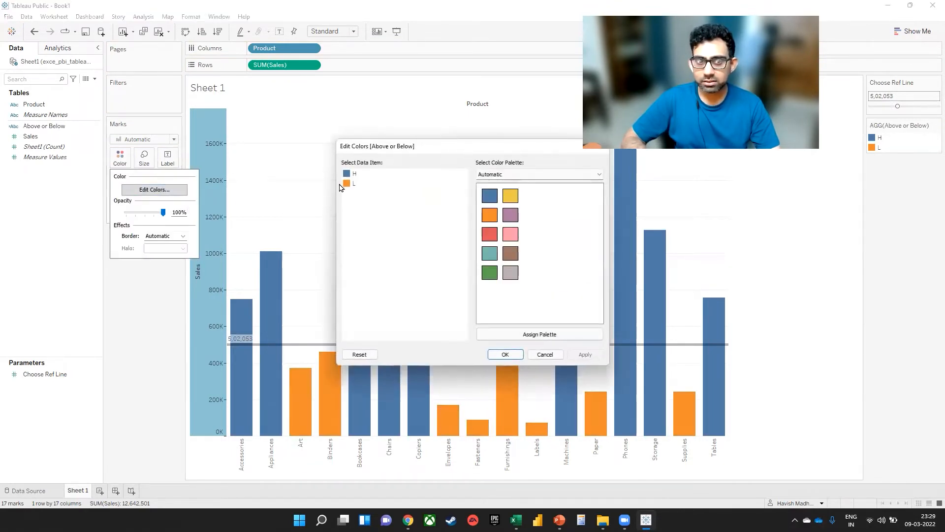
click(490, 258)
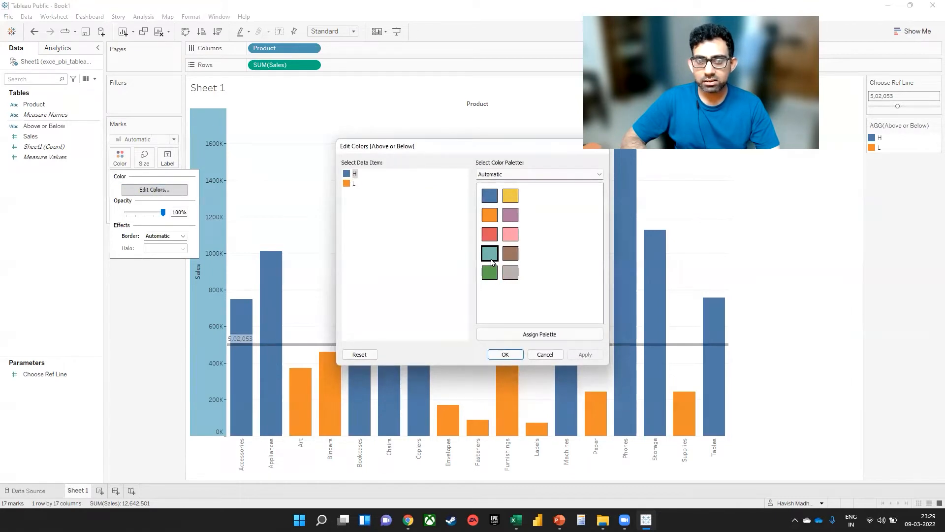
click(352, 183)
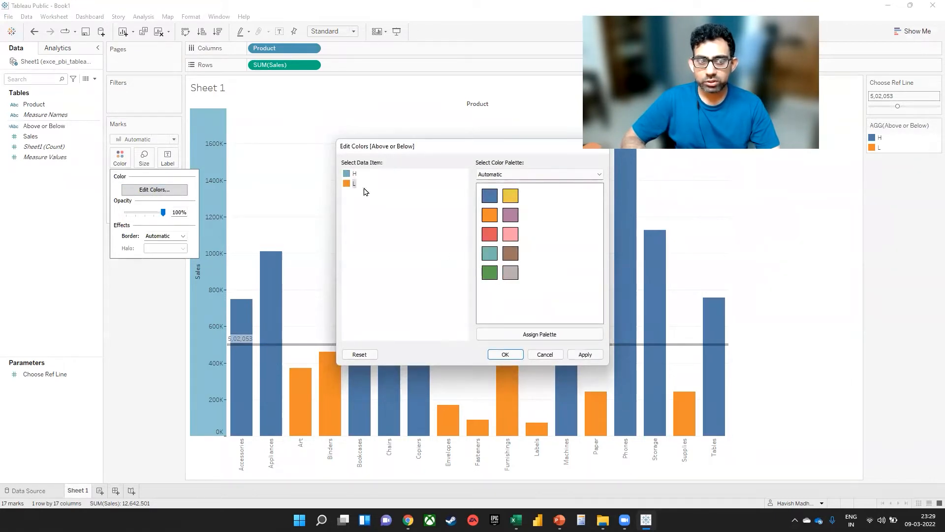
click(488, 236)
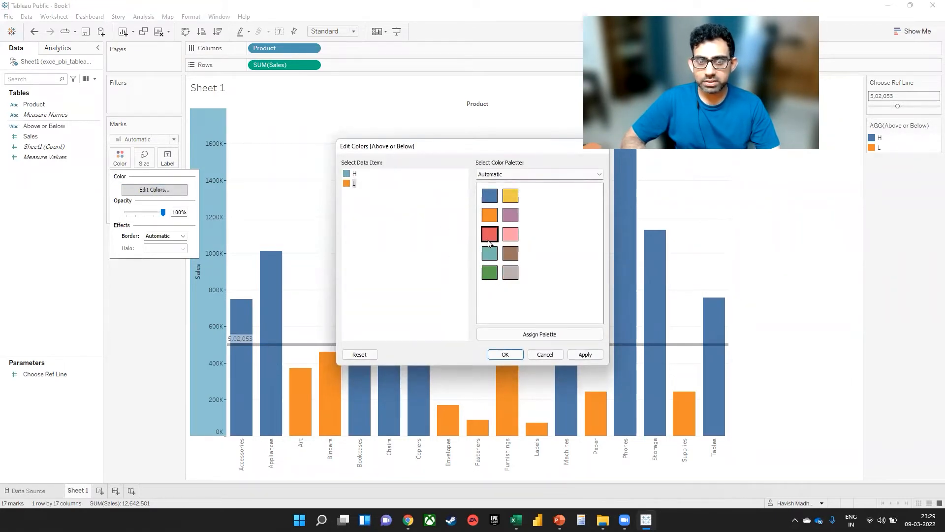
click(487, 271)
click(510, 196)
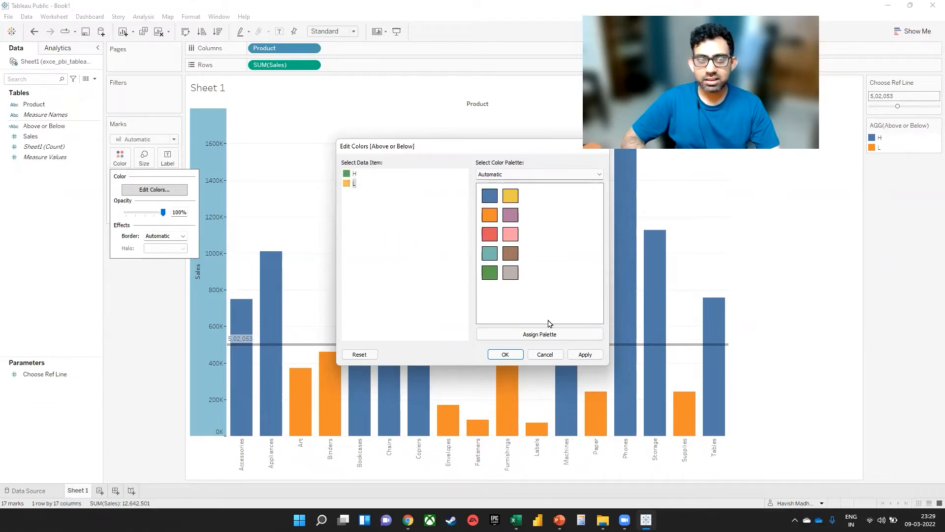
click(584, 354)
click(507, 354)
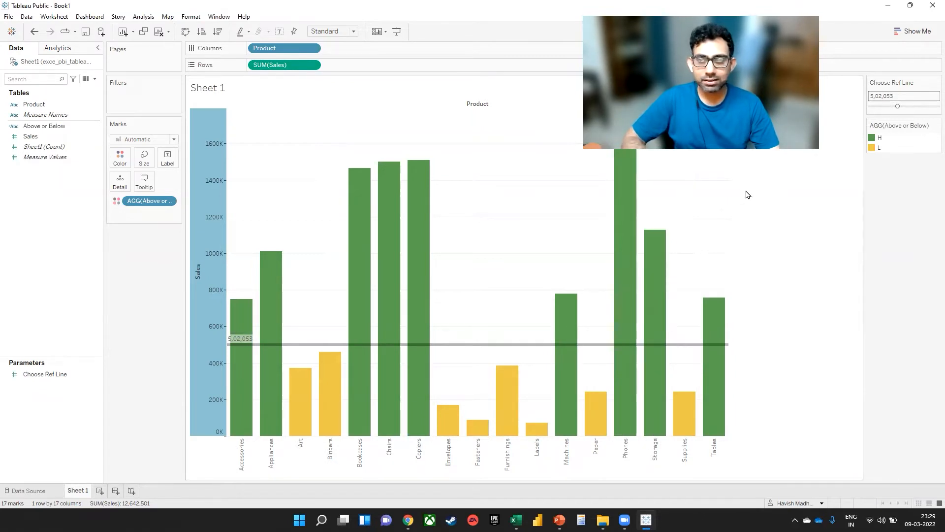
drag(897, 106, 924, 109)
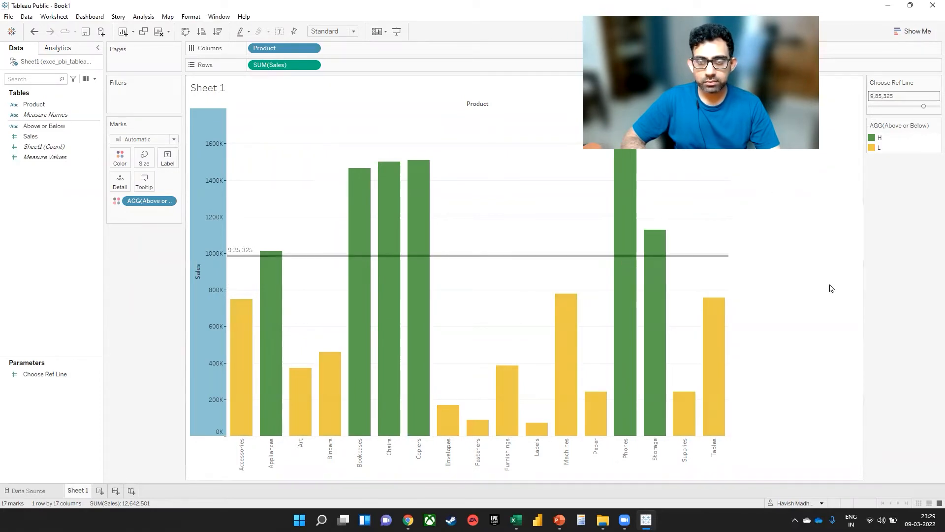
Launch Power BI Desktop and expand the collapsed Fields pane of the blank report
key(super)
text(power)
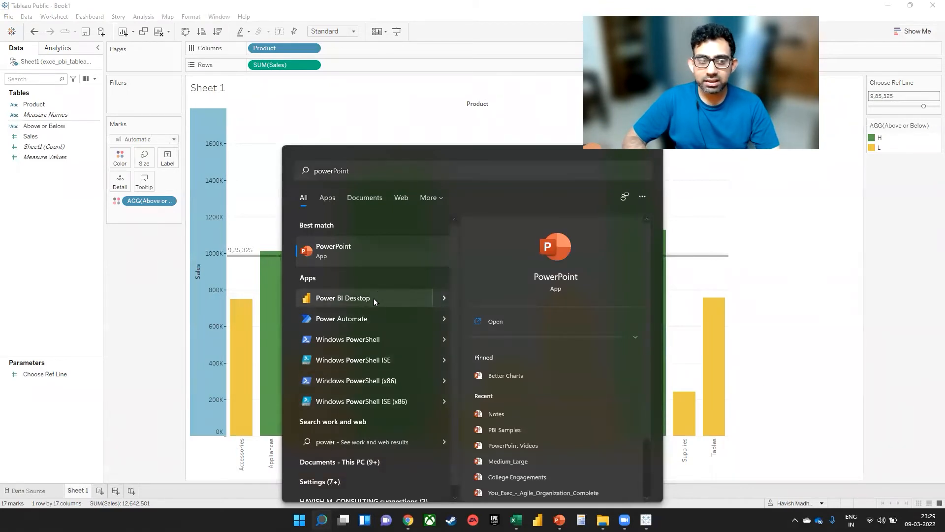
click(373, 298)
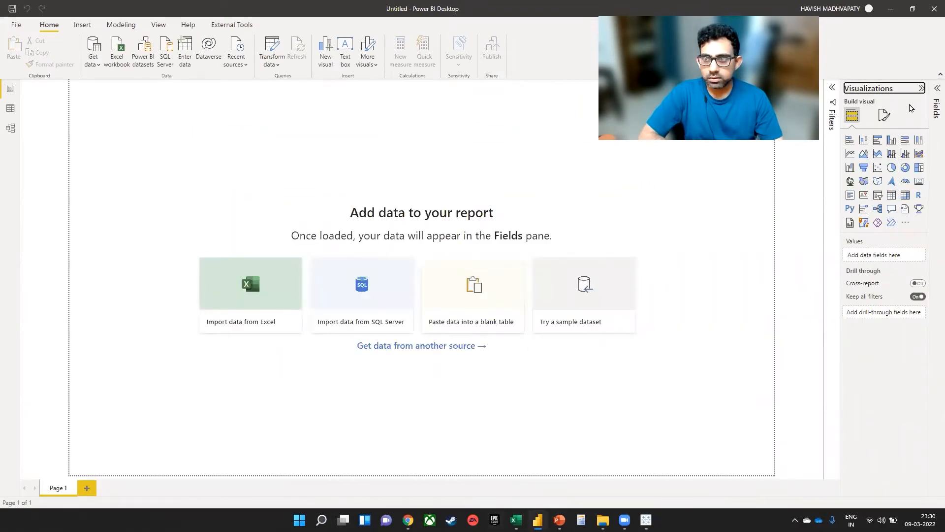
click(935, 97)
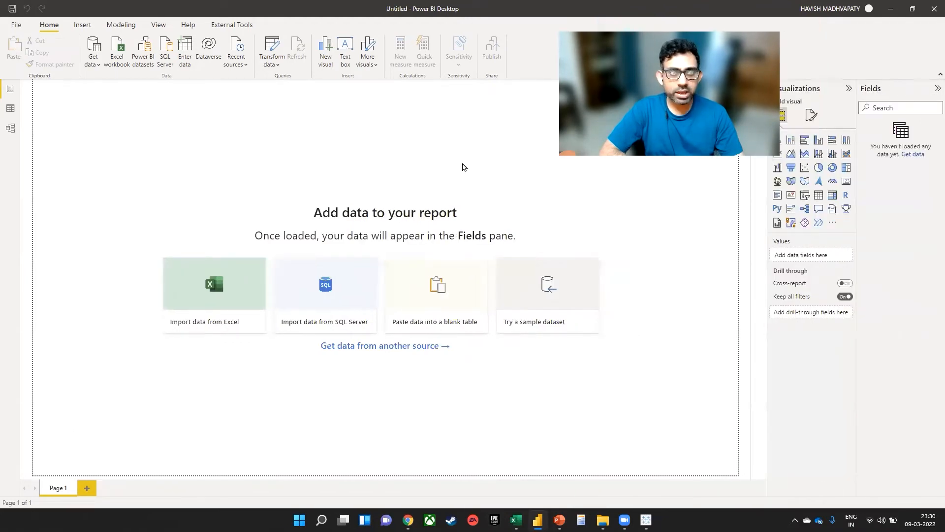
Load Sheet1 from the Excel workbook exce_pbi_tableau_refline.xlsx on the Desktop
click(116, 55)
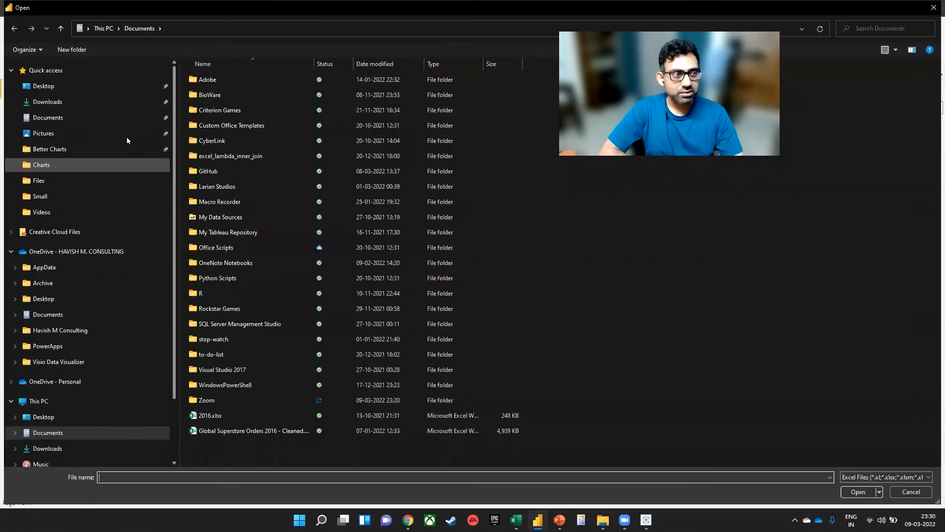
click(87, 87)
click(224, 176)
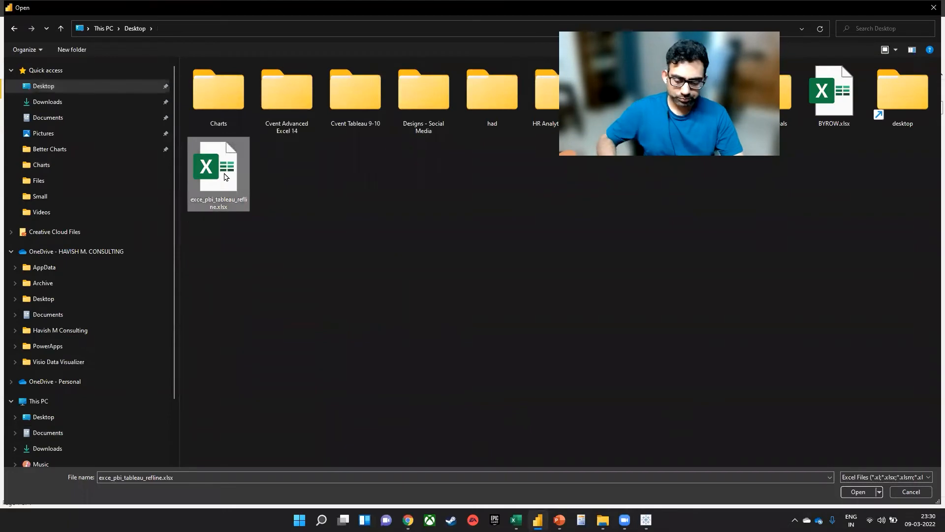
double_click(224, 176)
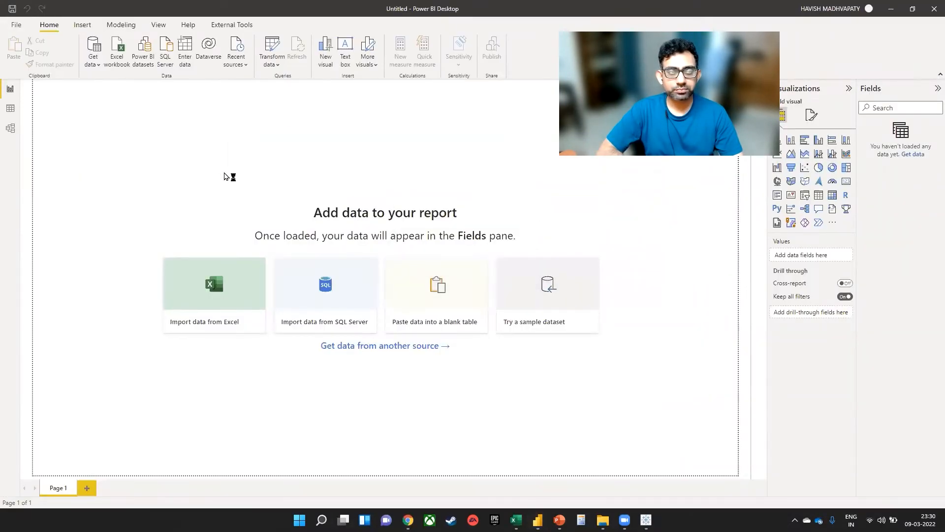
click(321, 164)
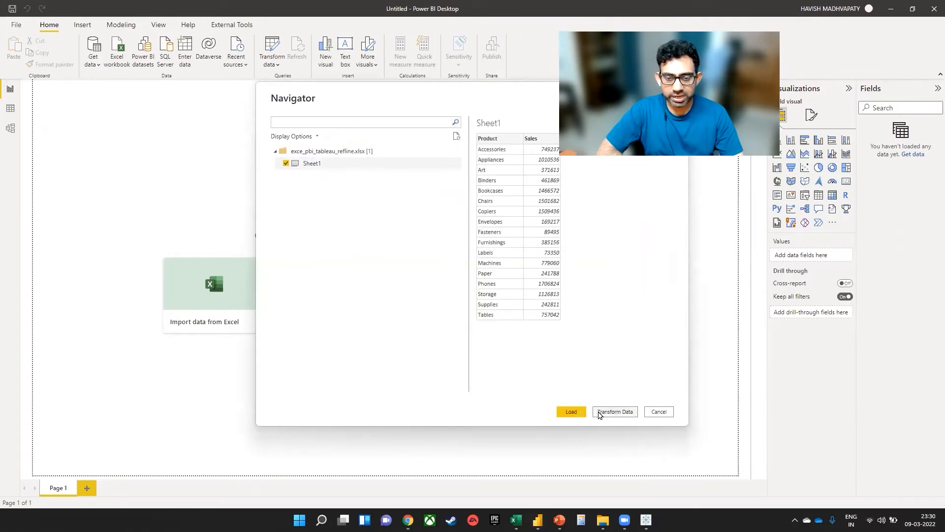
click(571, 412)
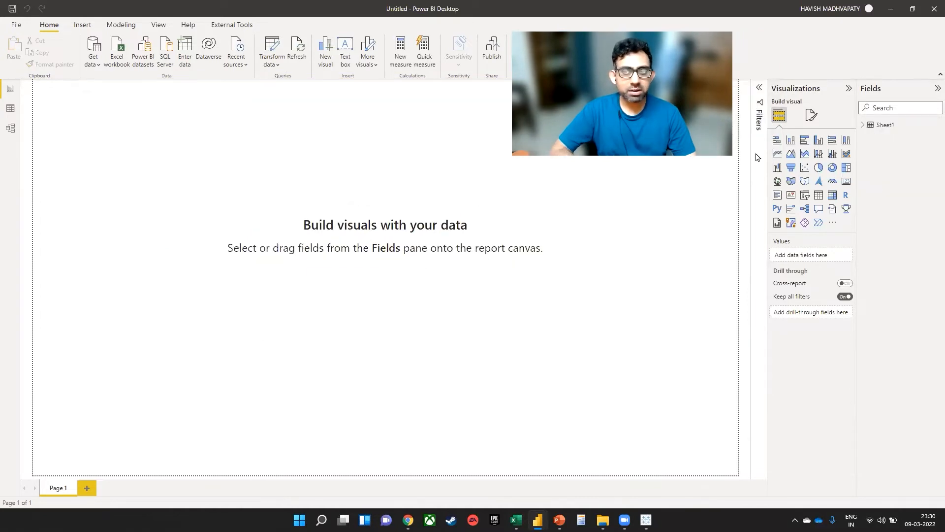
Insert a stacked column chart with Product on the axis and Sales as values, and enlarge it on the page
click(790, 141)
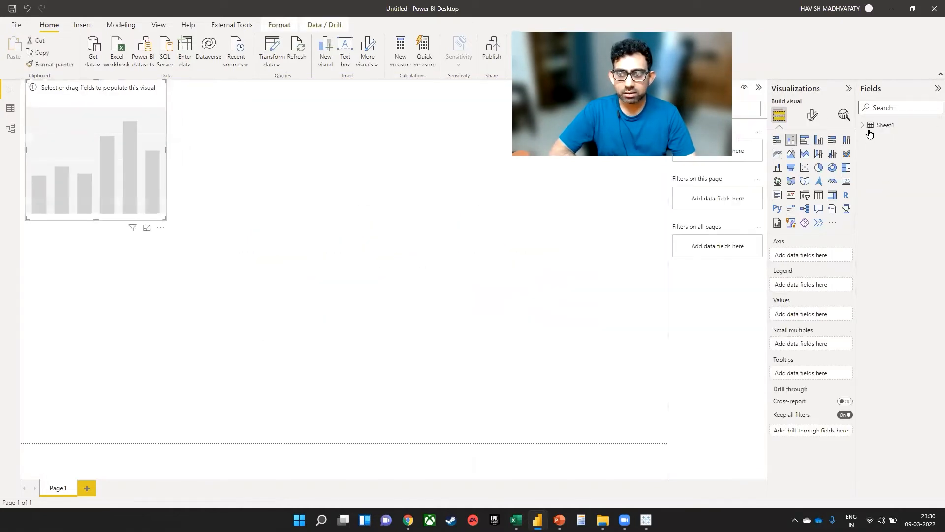
click(864, 125)
drag(908, 140, 778, 259)
drag(901, 155, 815, 319)
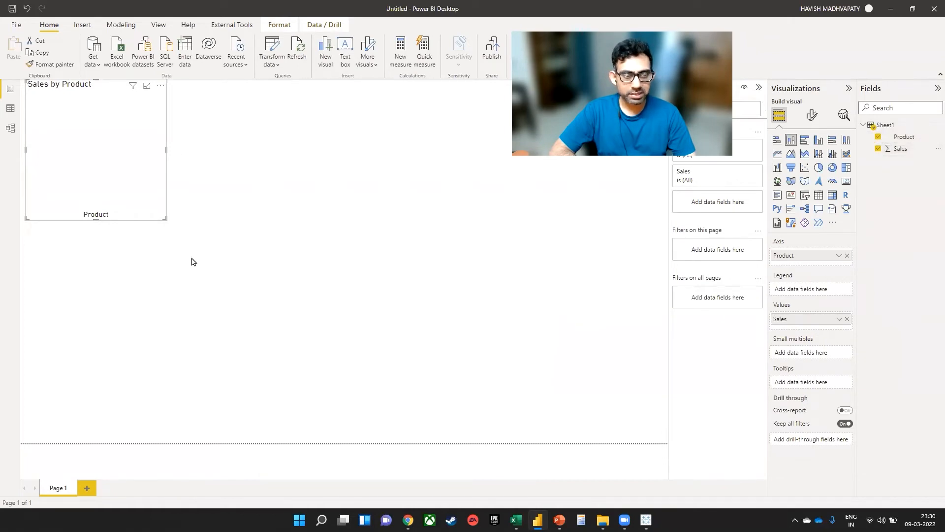
drag(196, 256, 513, 397)
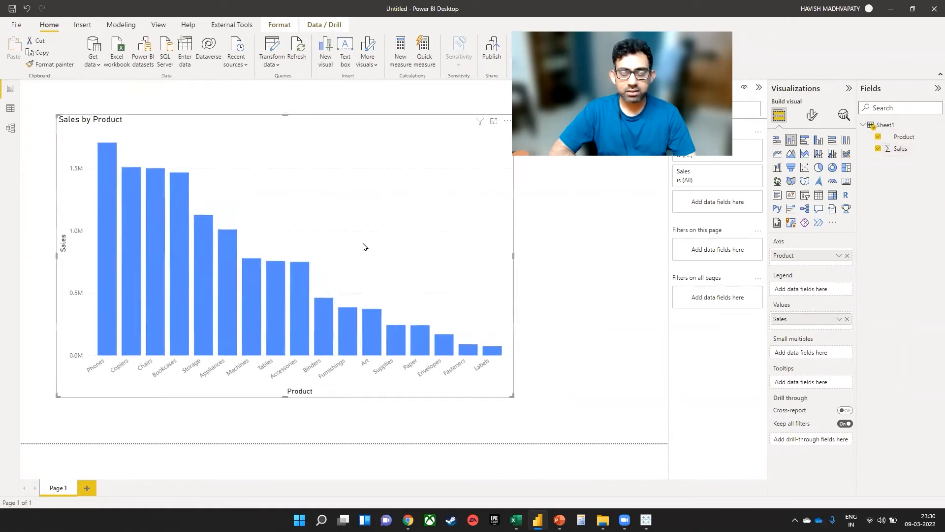
Sort the column chart's axis by Product in ascending order and compare the bar order with the Tableau Public chart
click(506, 121)
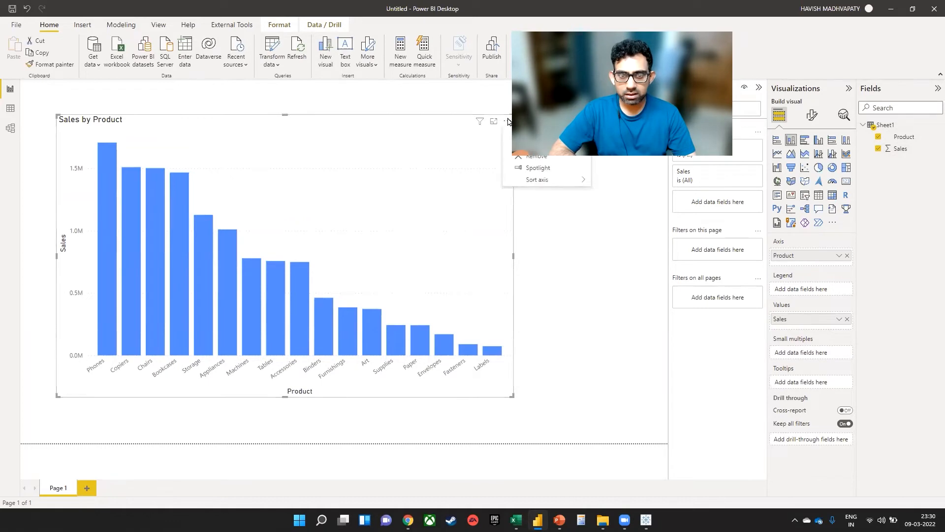
click(538, 181)
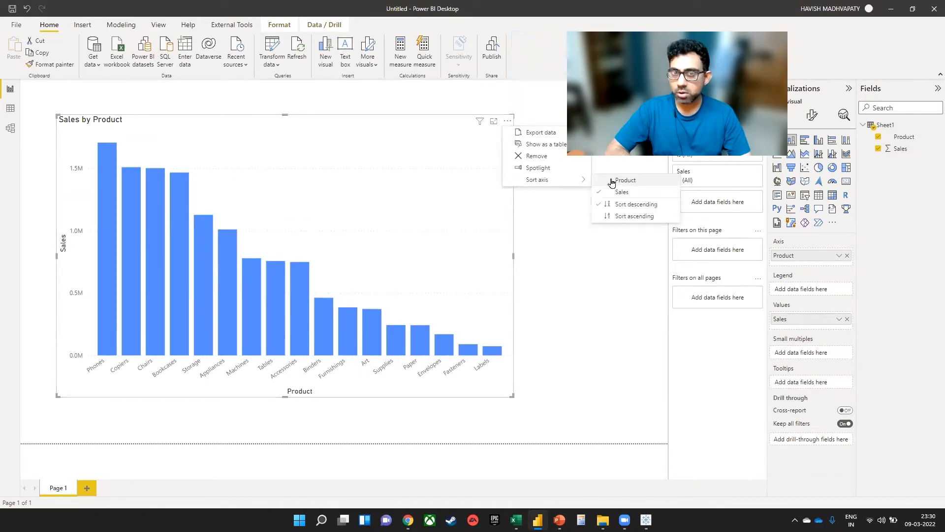
click(612, 181)
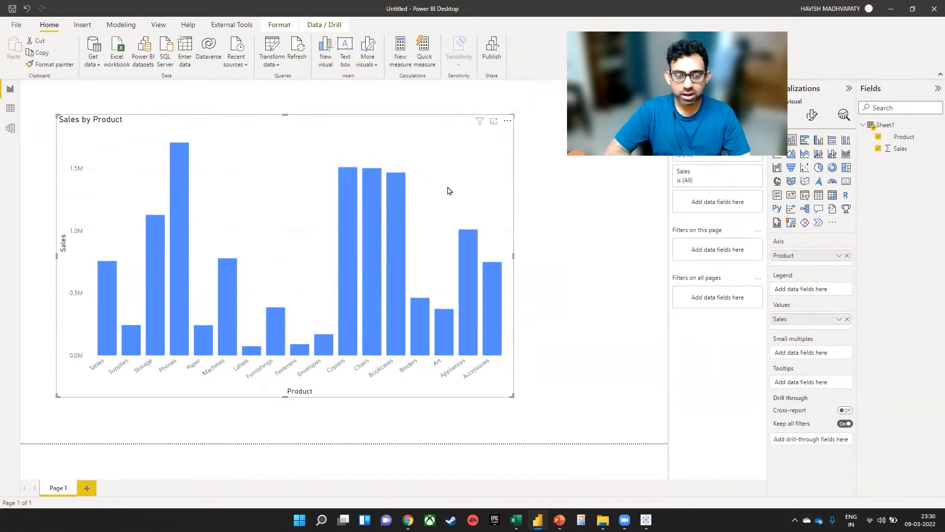
click(508, 120)
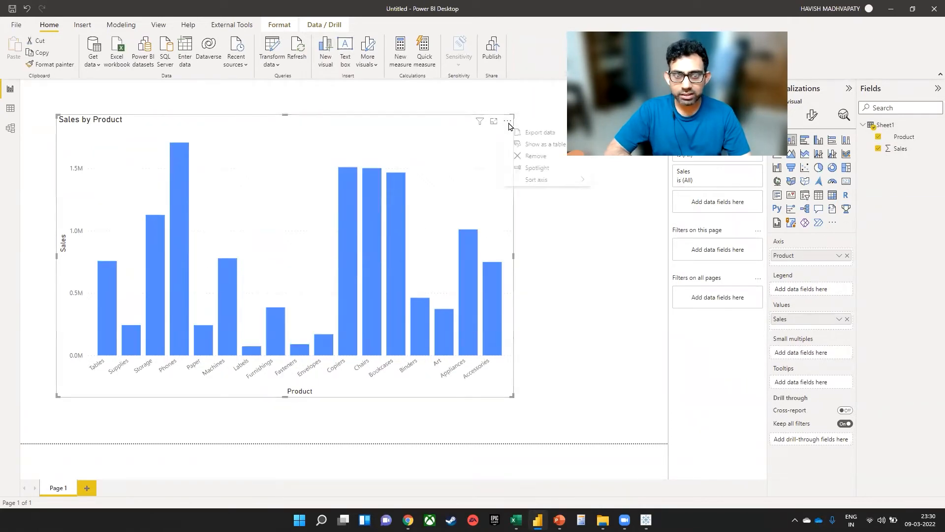
click(550, 180)
click(622, 216)
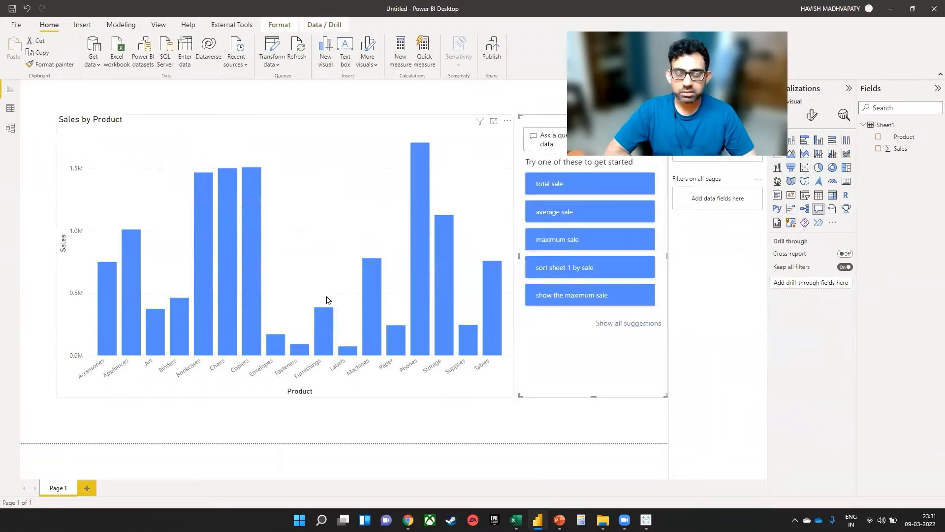
key(alt+Tab)
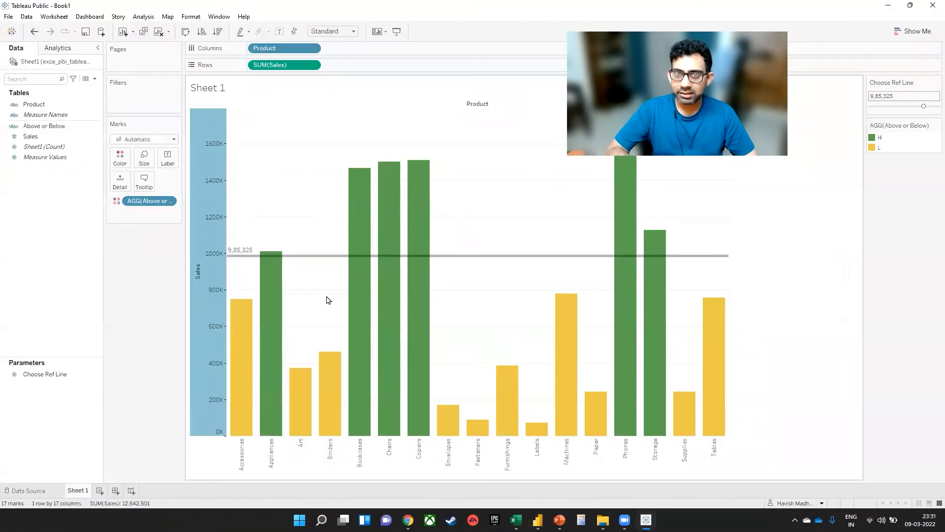
key(alt+Tab)
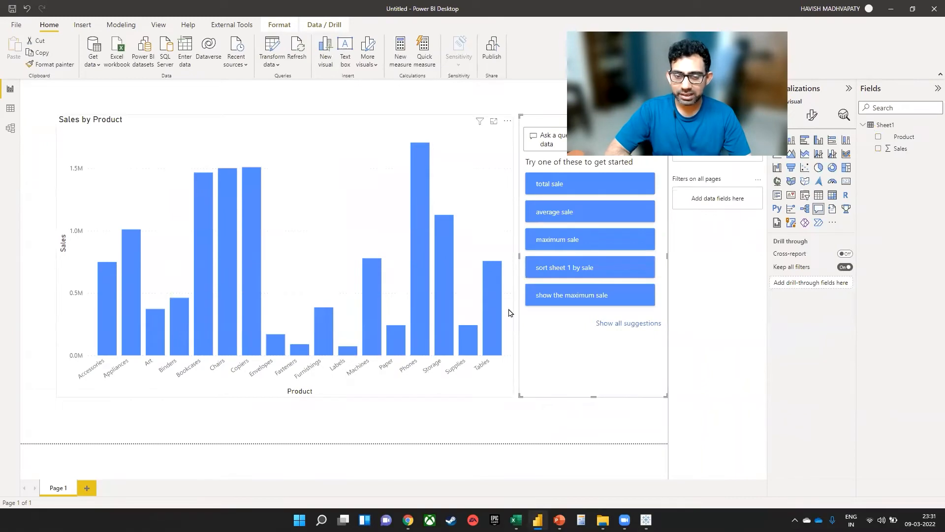
Delete the Q&A visual beside the column chart and move the chart slightly down the page
key(Delete)
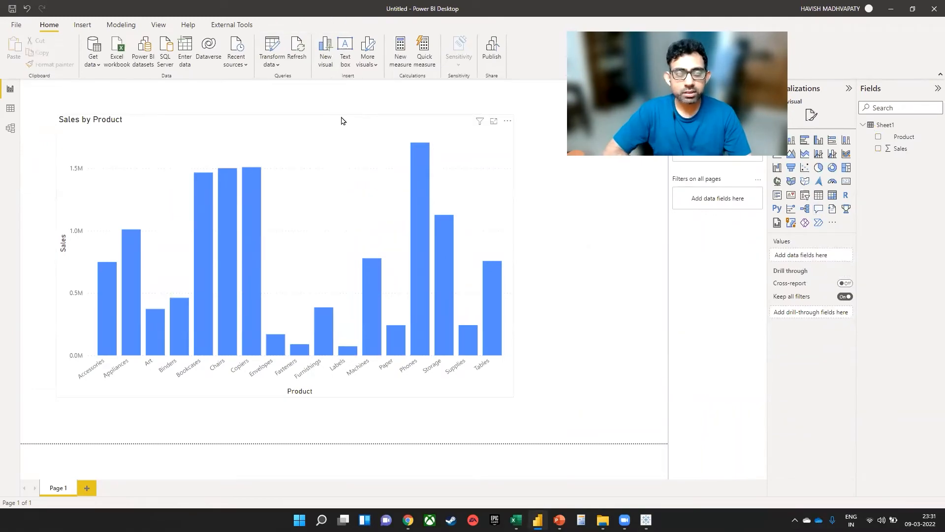
drag(302, 236, 320, 260)
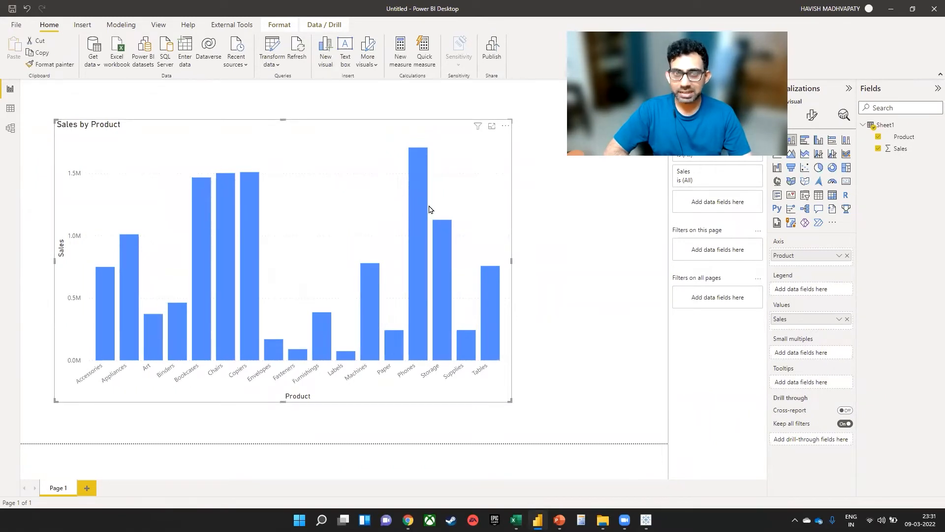
Create a measure in Sheet1 named Ref Line with the constant value 1000000
click(400, 59)
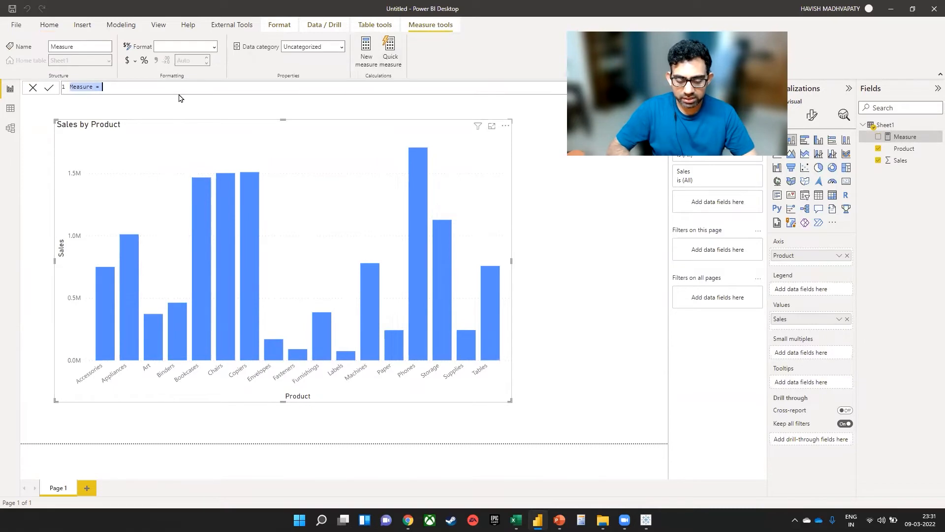
text(Ref Line = )
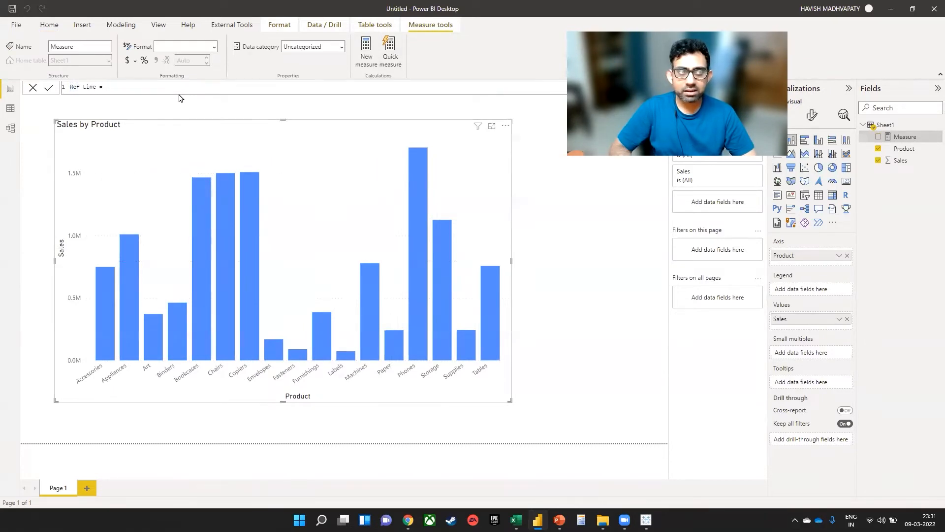
text(100000)
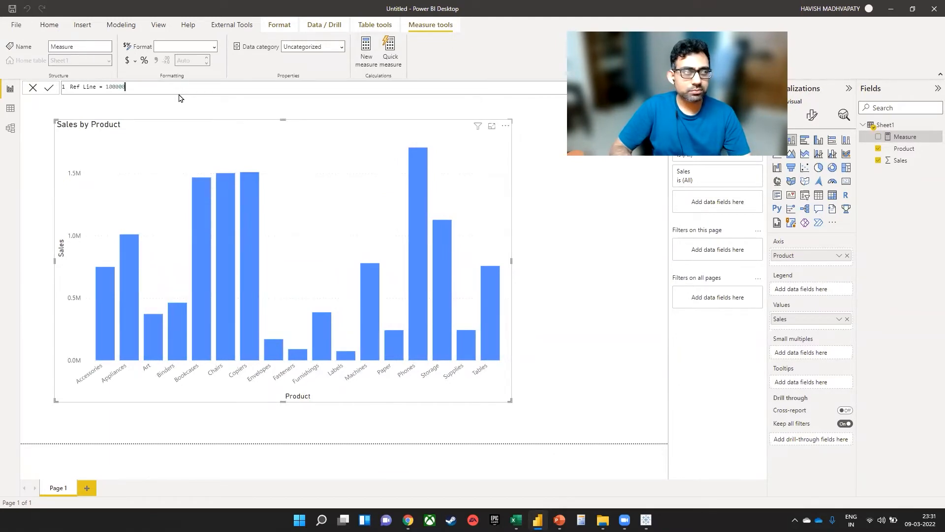
text(0)
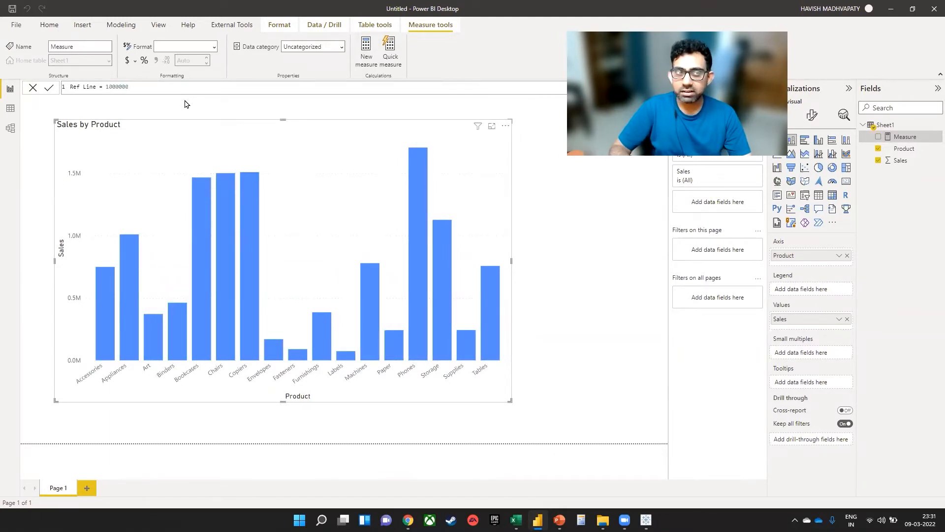
key(Return)
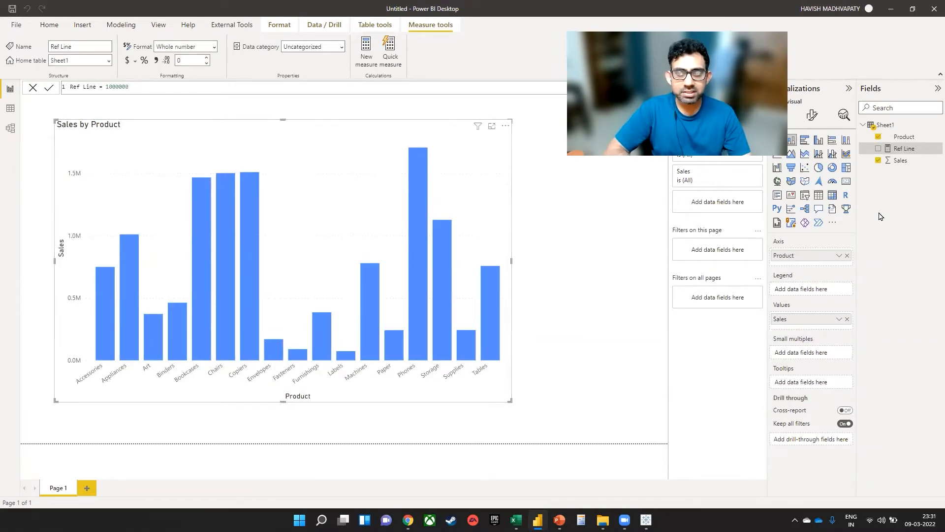
Add Ref Line to the chart and convert it to a line and stacked column chart with Ref Line as the line value
drag(900, 154, 827, 327)
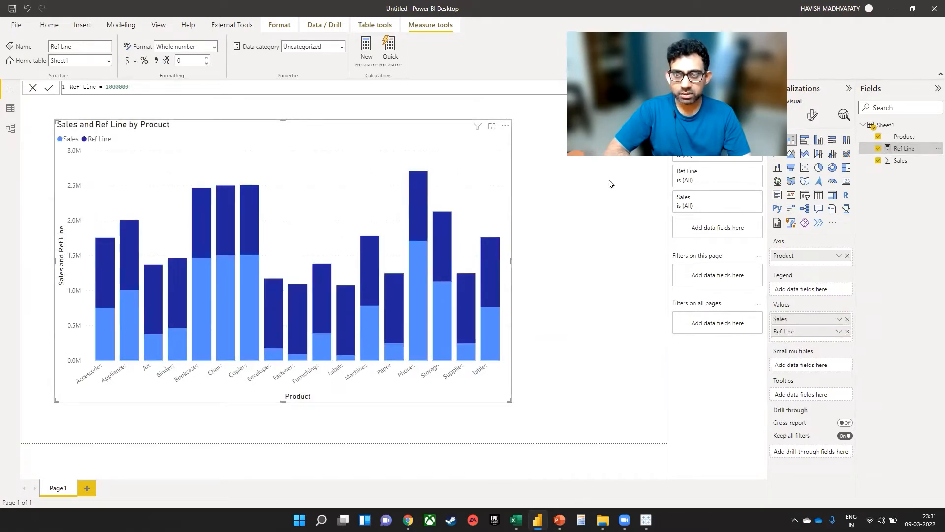
click(817, 141)
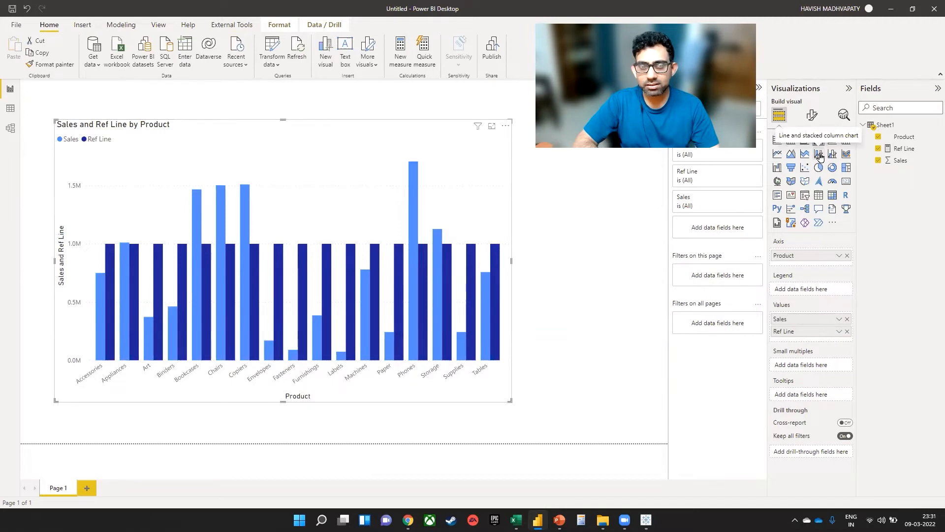
click(819, 156)
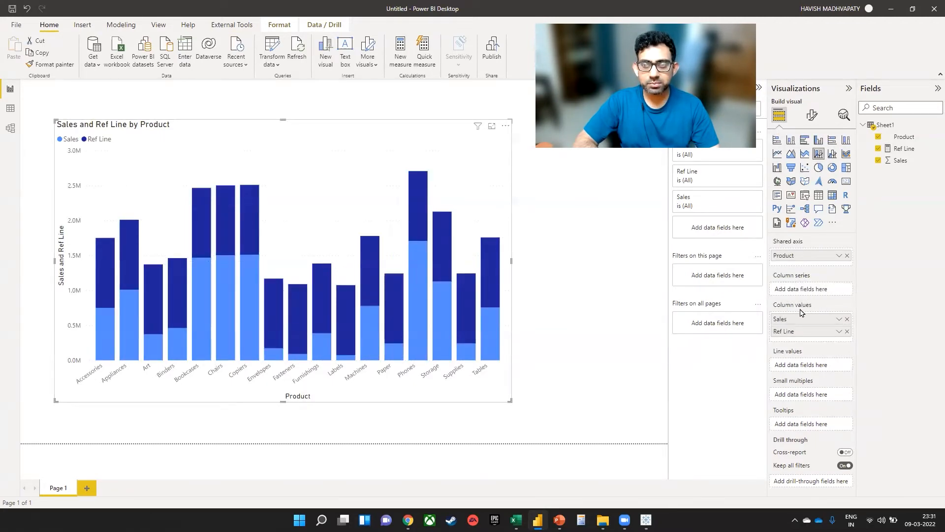
drag(795, 333, 794, 365)
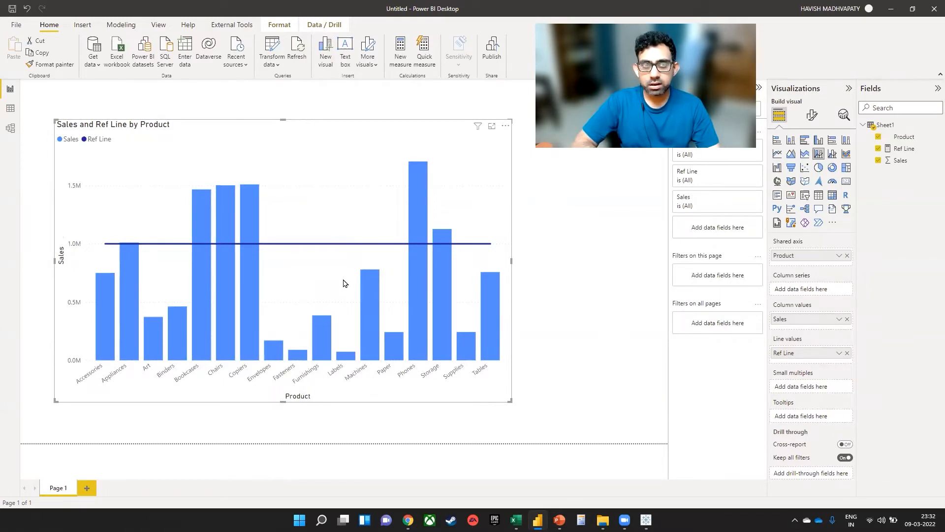
Start a new measure named Ref Line Color, with its expression beginning on a second line
click(402, 60)
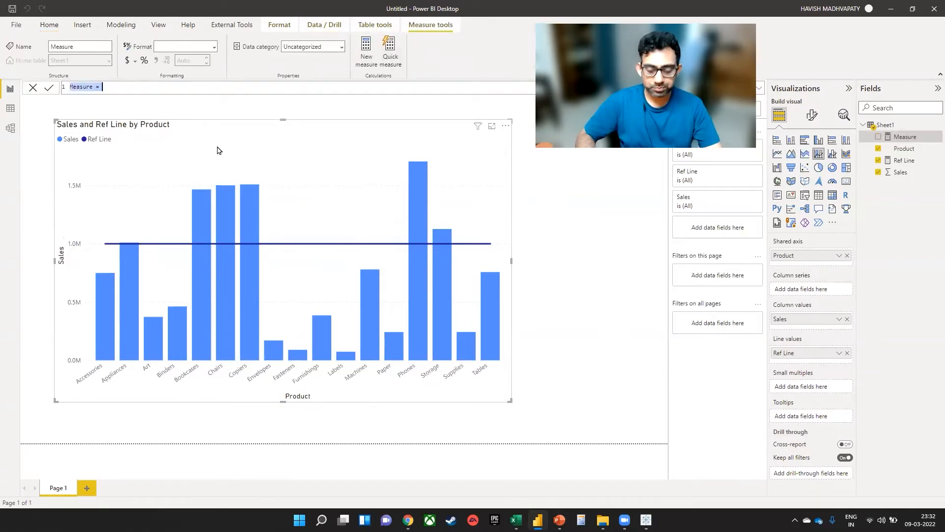
scroll(143, 86, up, 2)
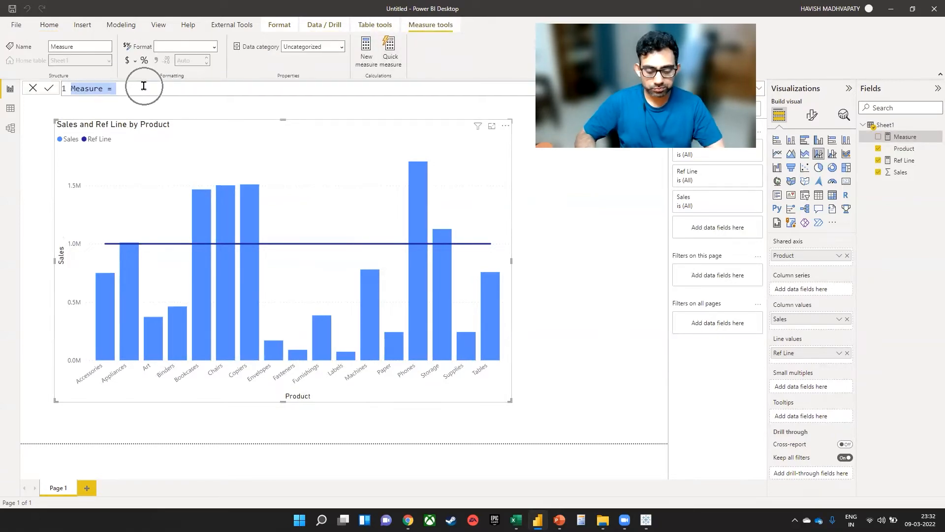
text(RE)
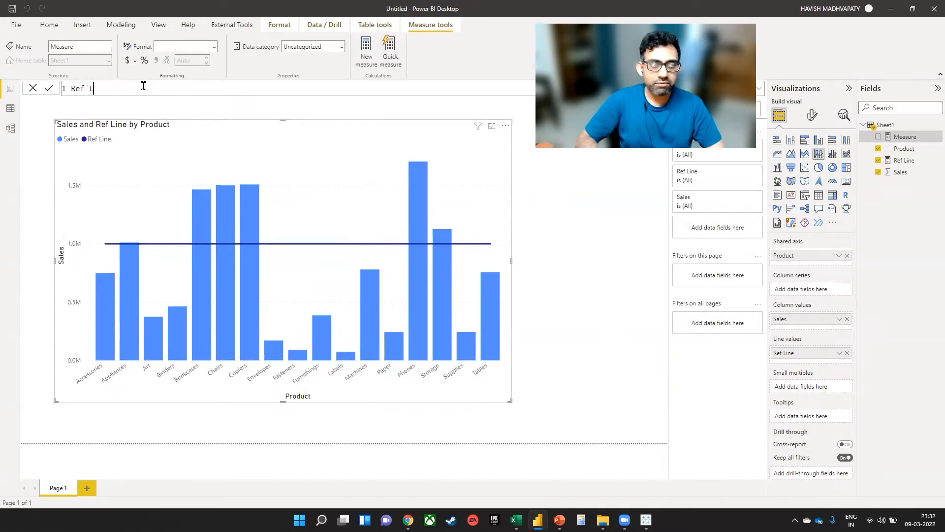
text(f Line Color)
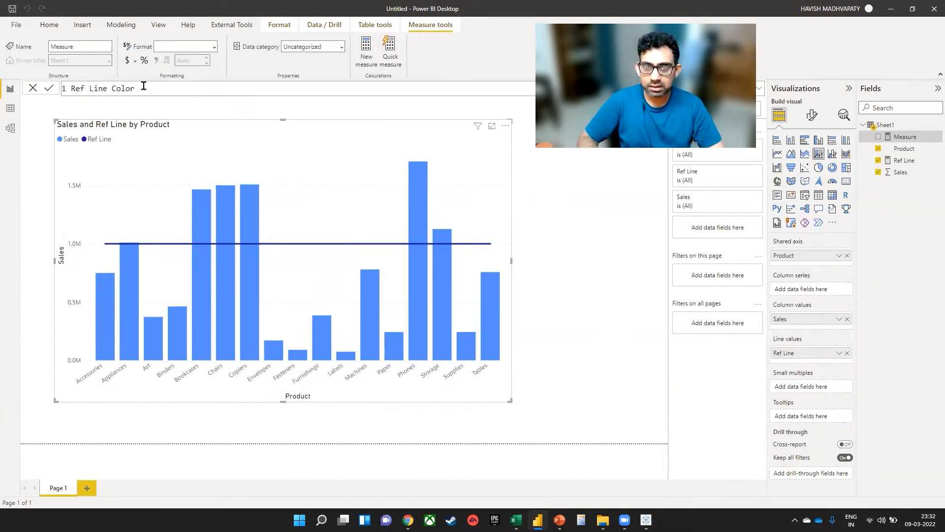
text( =)
key(shift+Return)
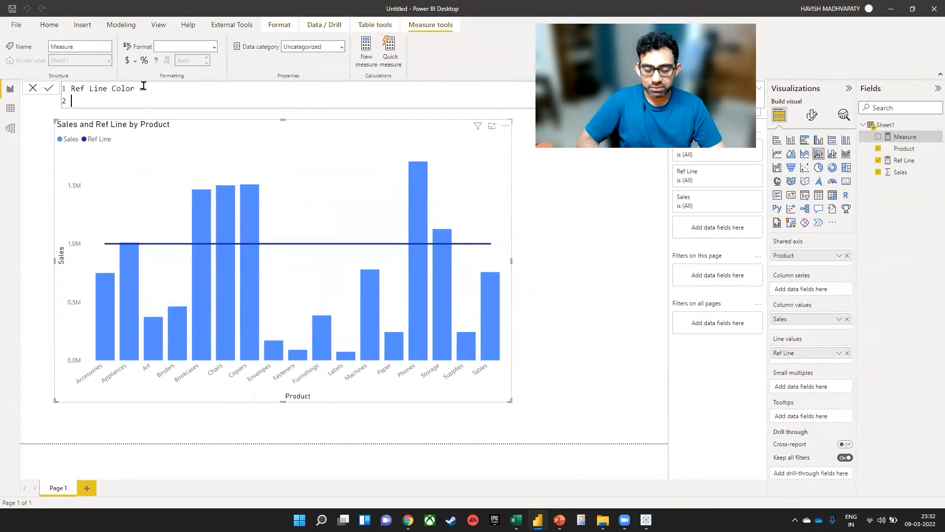
Enter an IF condition for Ref Line Color that tests SUM(Sheet1[Sales]) >= [Ref Line]
text(i)
key(Tab)
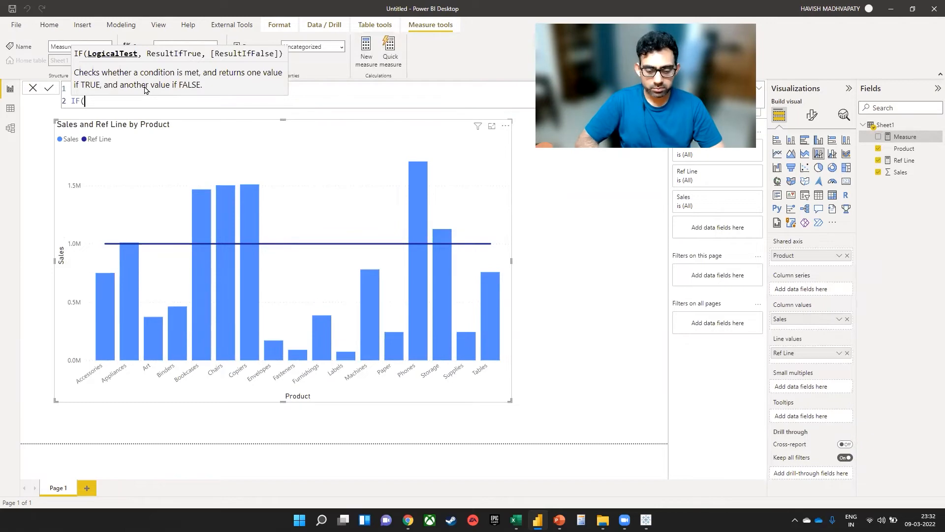
text(sum)
key(Tab)
text(sa)
key(Tab)
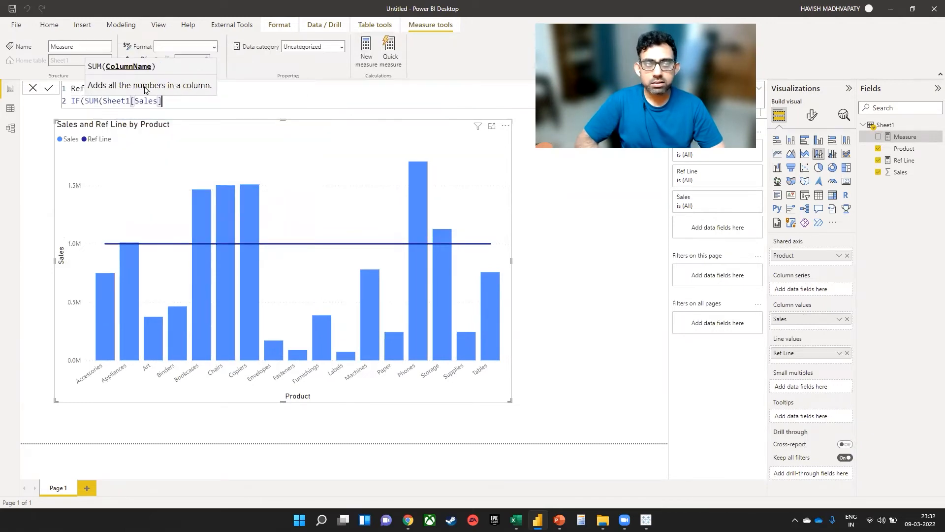
text(( >=)
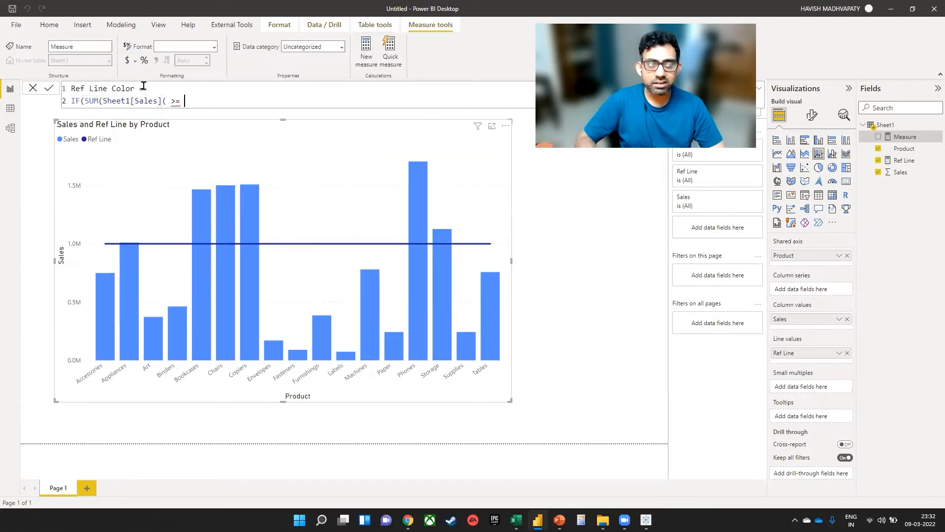
key(BackSpace)
key(BackSpace)
text() )
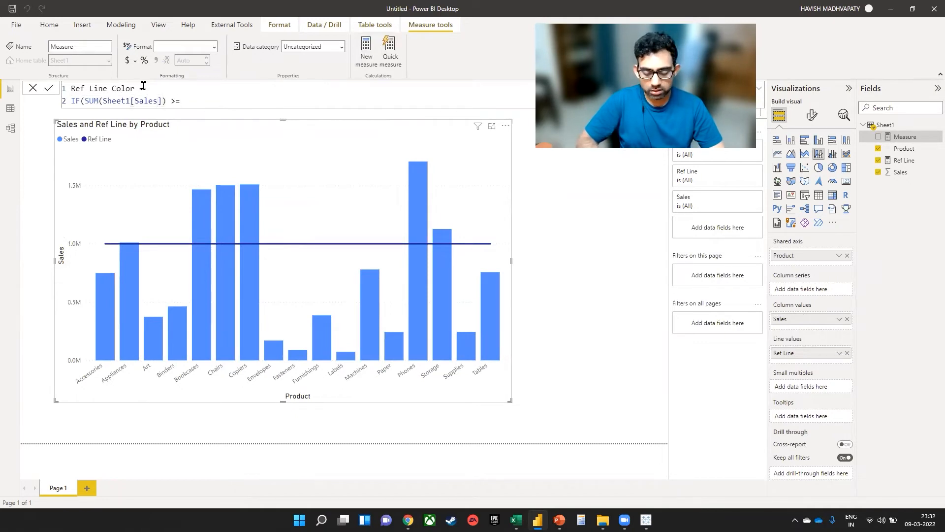
text( ref)
key(Tab)
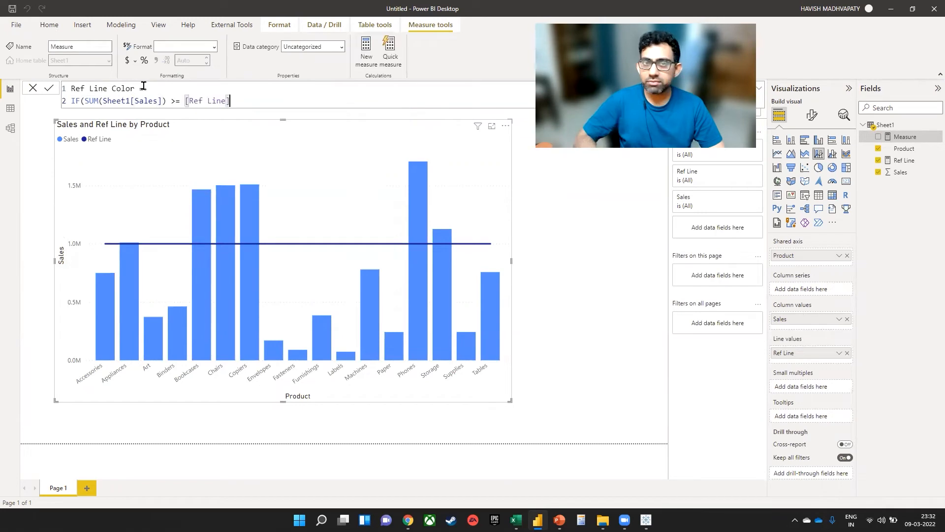
Complete the Ref Line Color measure so it returns 1 when the condition is true and 2 otherwise
text(, )
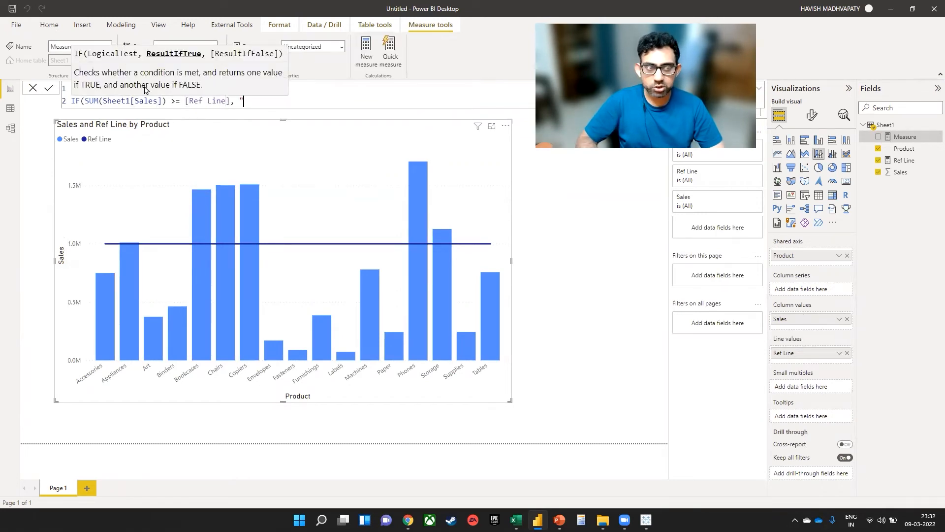
text("H",)
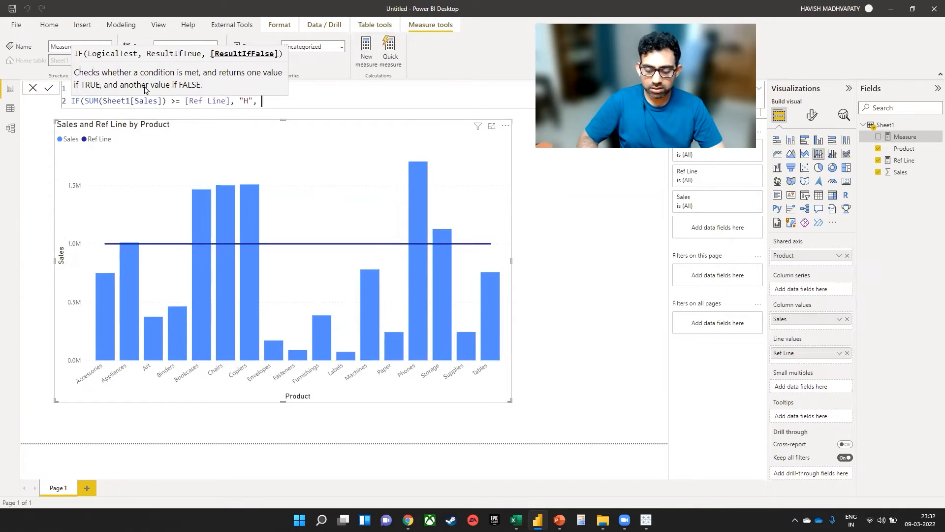
key(BackSpace)
key(BackSpace)
key(BackSpace)
key(BackSpace)
key(BackSpace)
text(1)
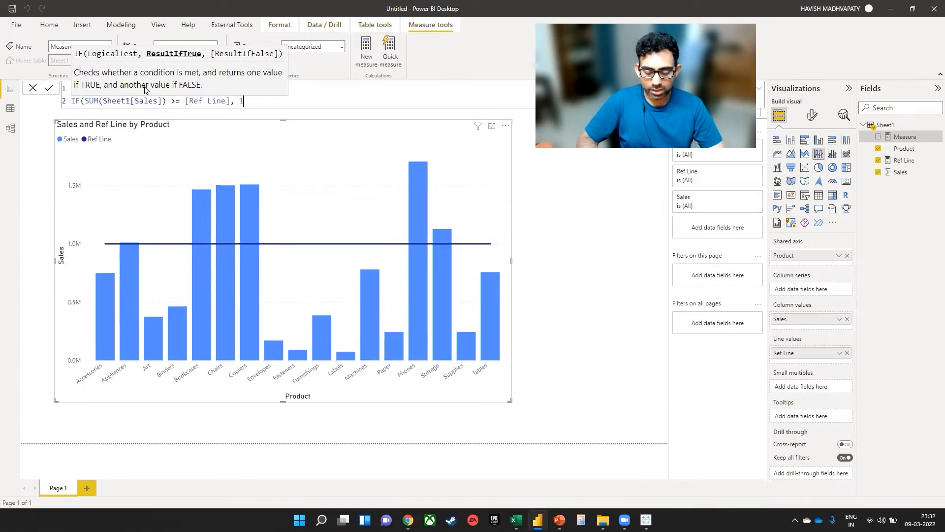
text(,)
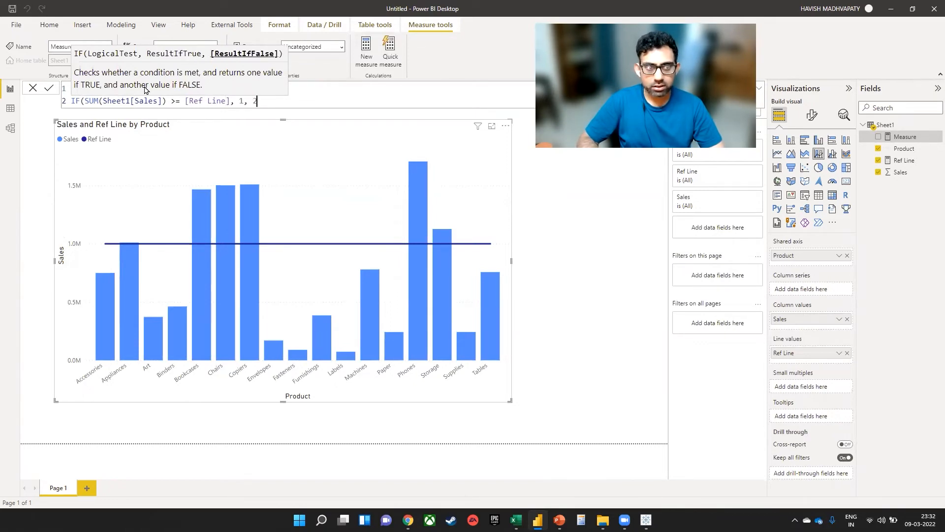
text( 2))
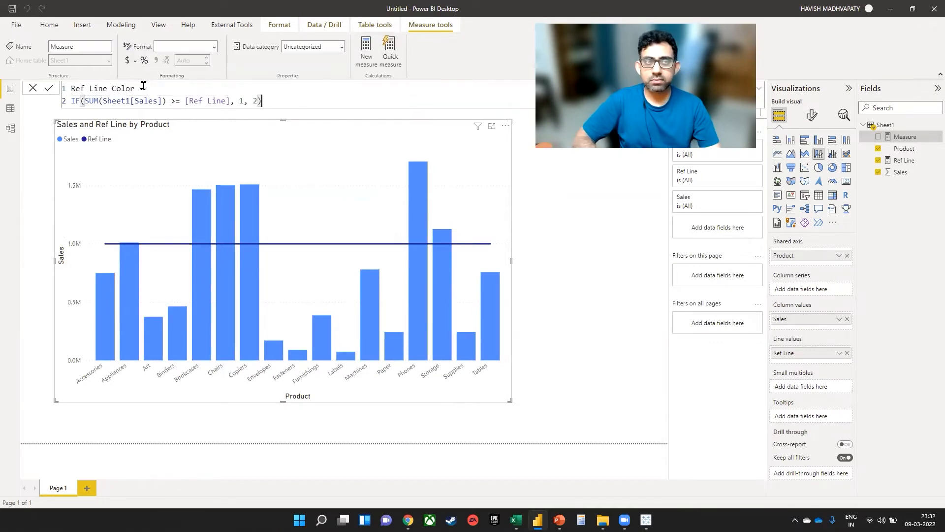
key(Return)
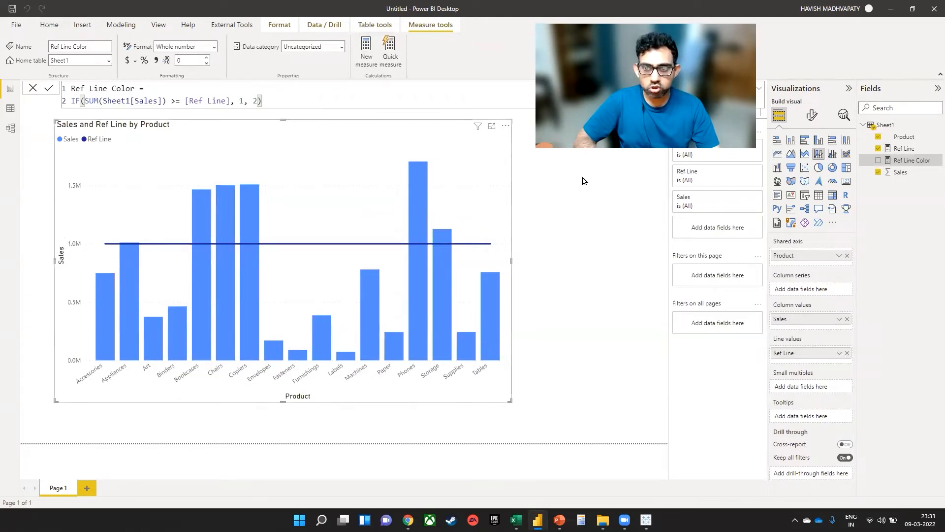
Open the conditional formatting settings for the chart columns' default color
click(813, 118)
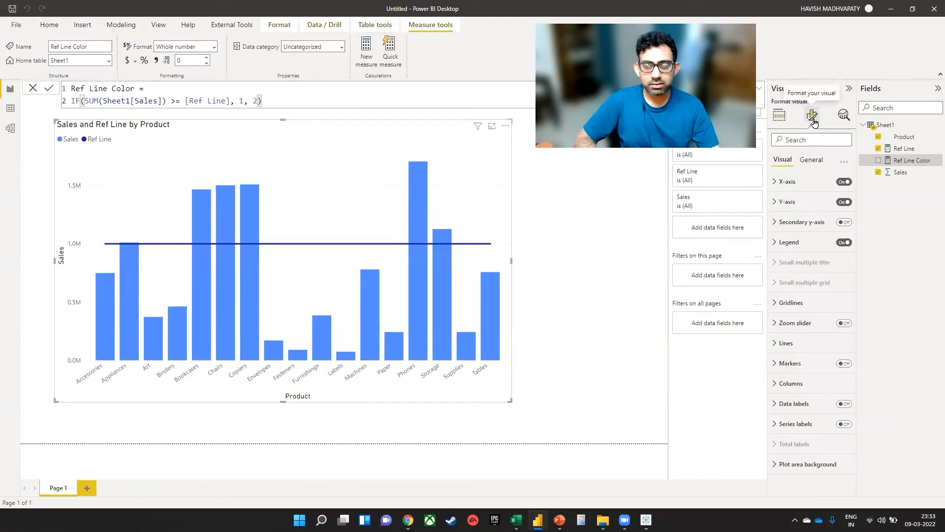
click(790, 385)
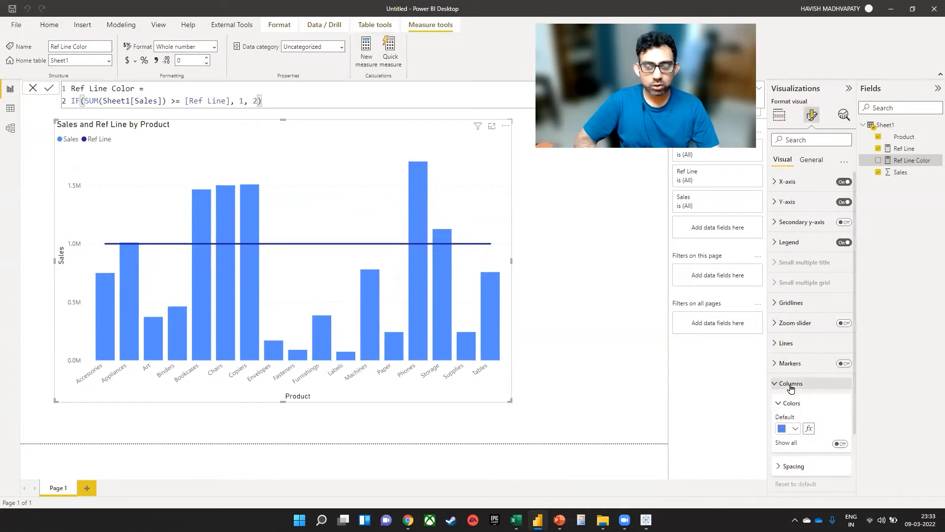
scroll(790, 388, down, 2)
scroll(829, 367, down, 1)
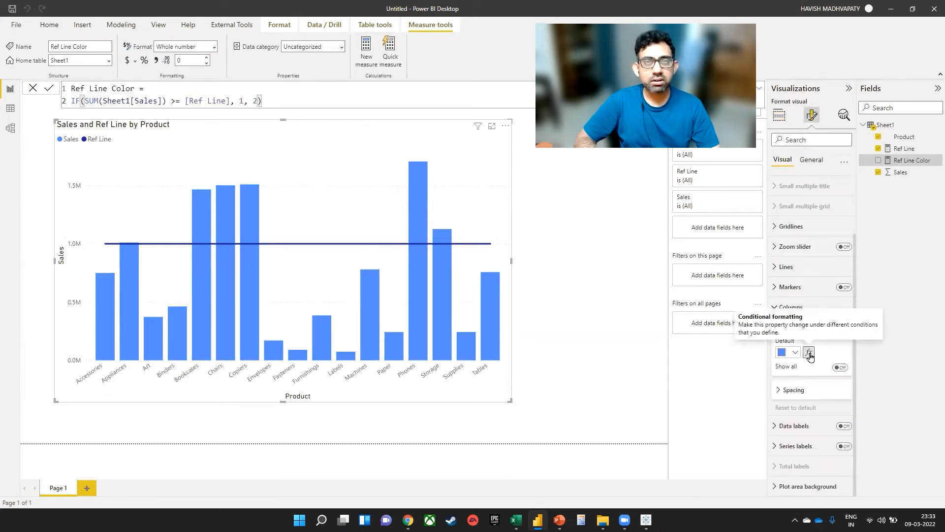
click(810, 356)
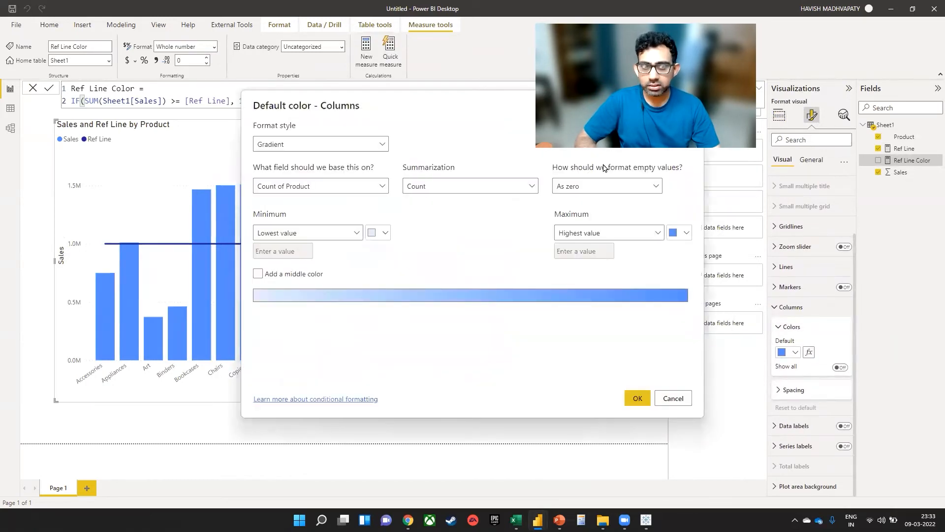
click(334, 146)
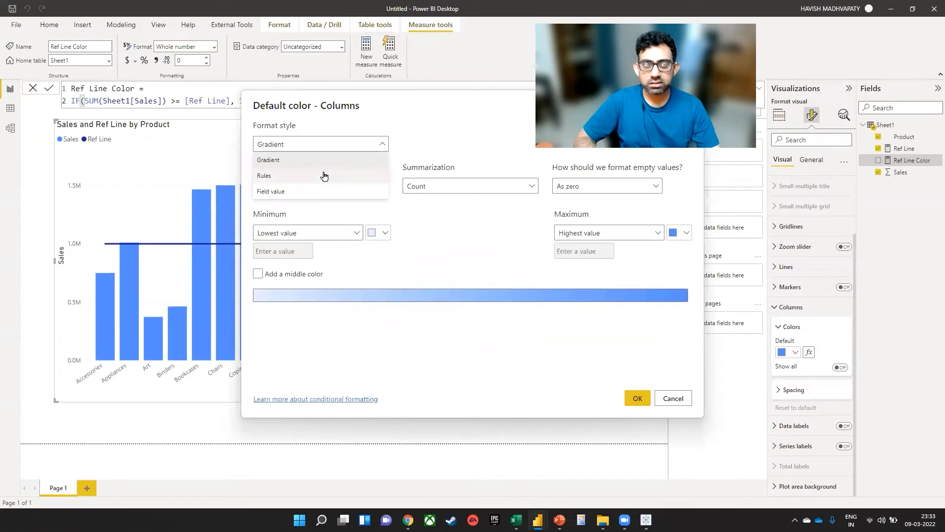
click(275, 191)
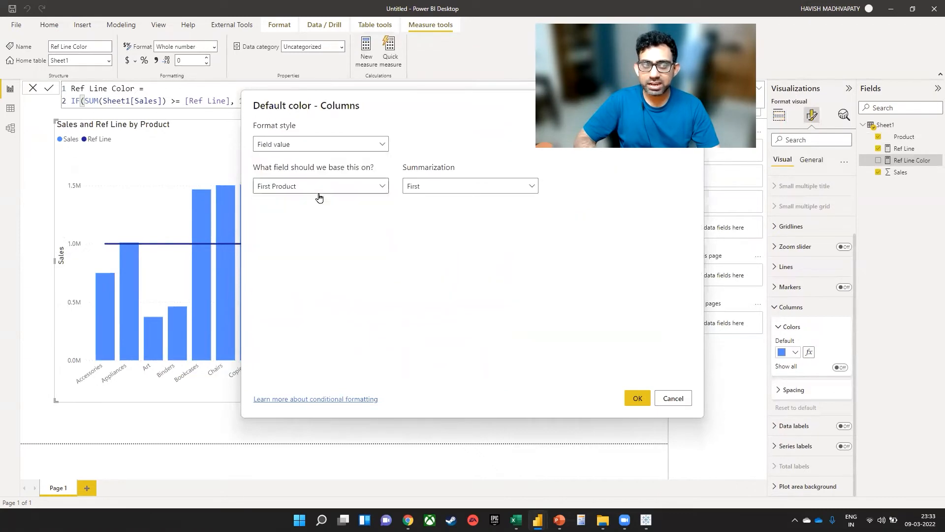
click(380, 188)
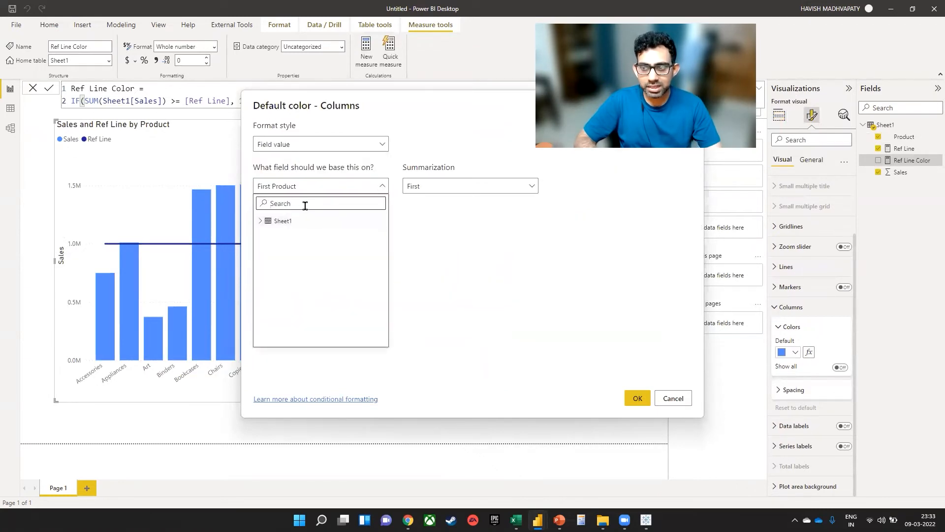
text(ref)
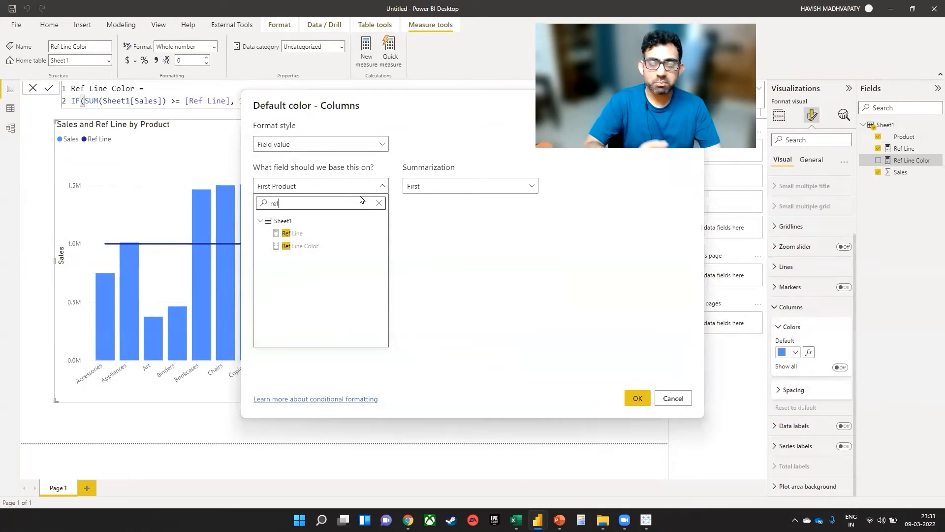
click(327, 169)
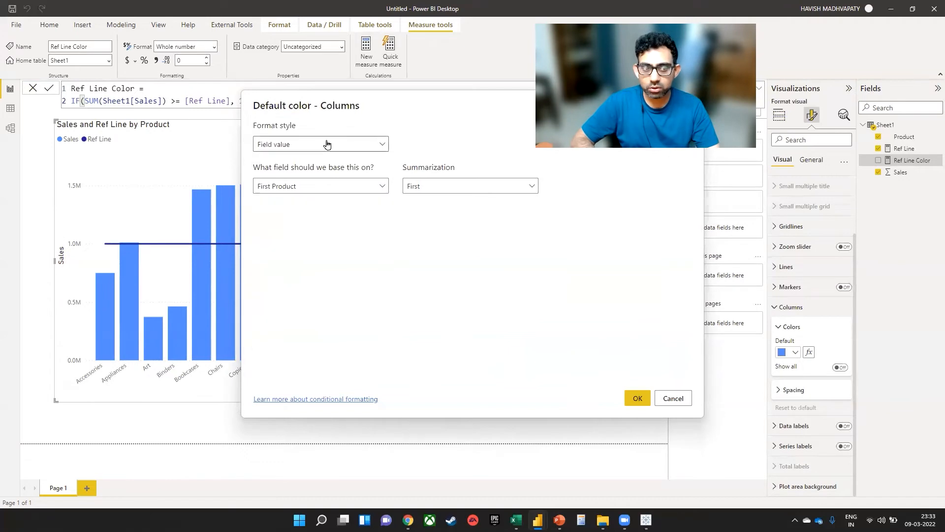
Set the column color's format style to Rules and base it on the Ref Line Color measure
click(327, 144)
click(302, 178)
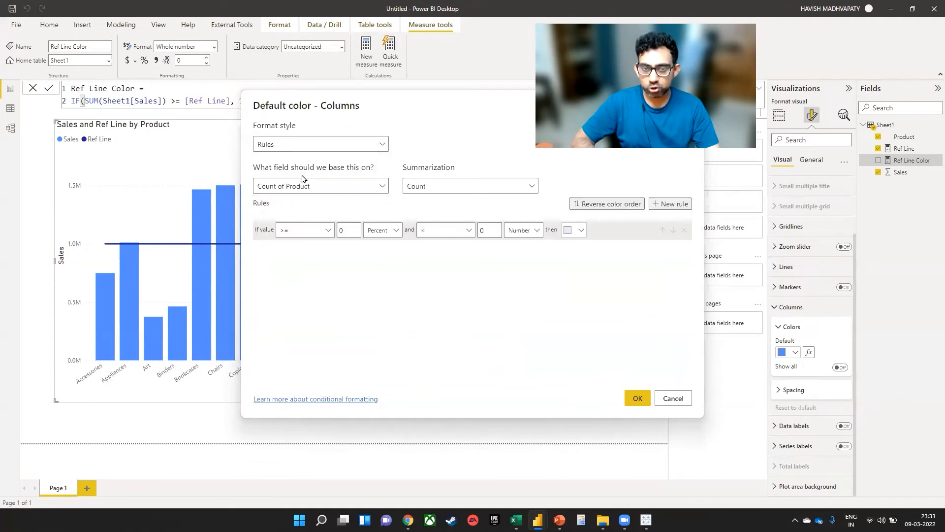
click(370, 192)
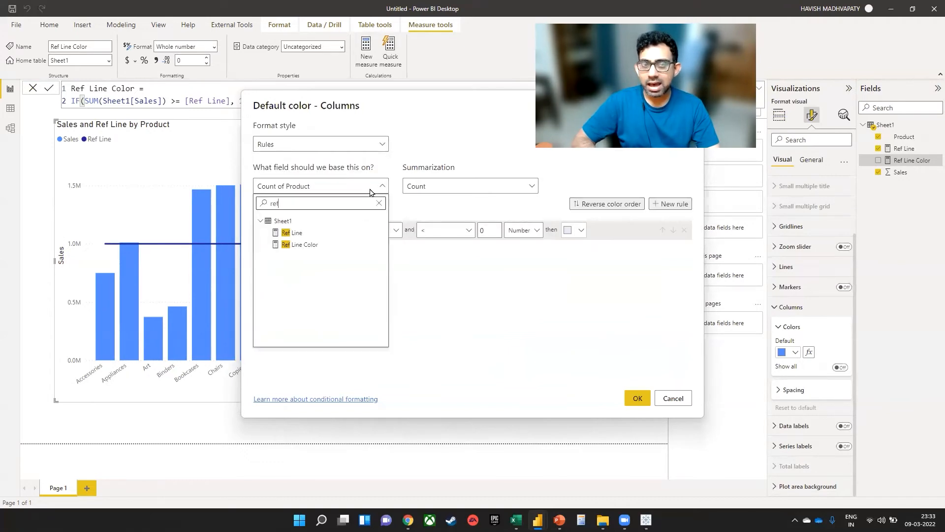
click(307, 247)
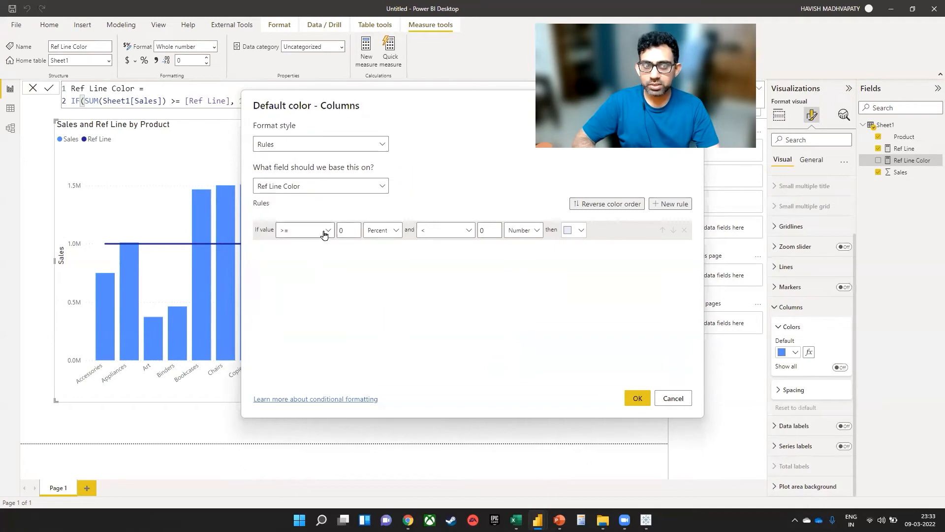
Define the first rule's condition as value equal to 1, compared as a Number
click(319, 230)
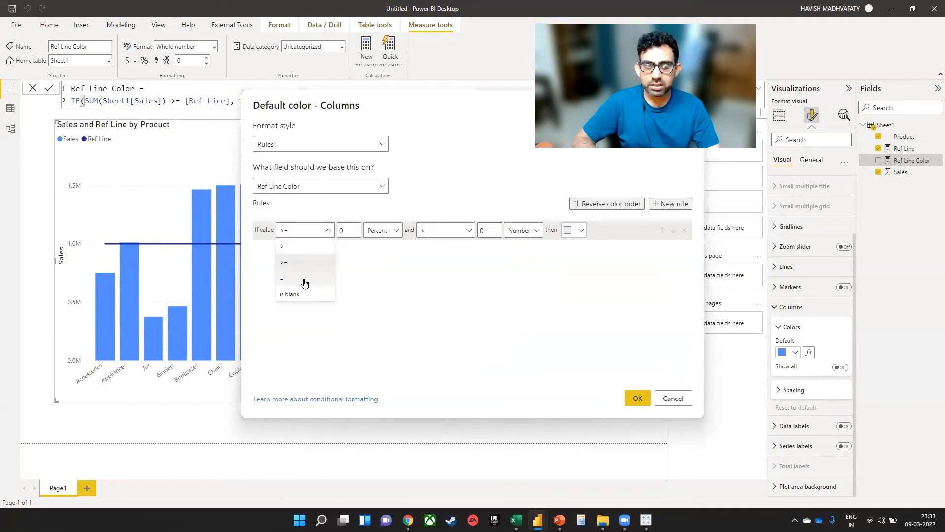
click(306, 281)
click(339, 231)
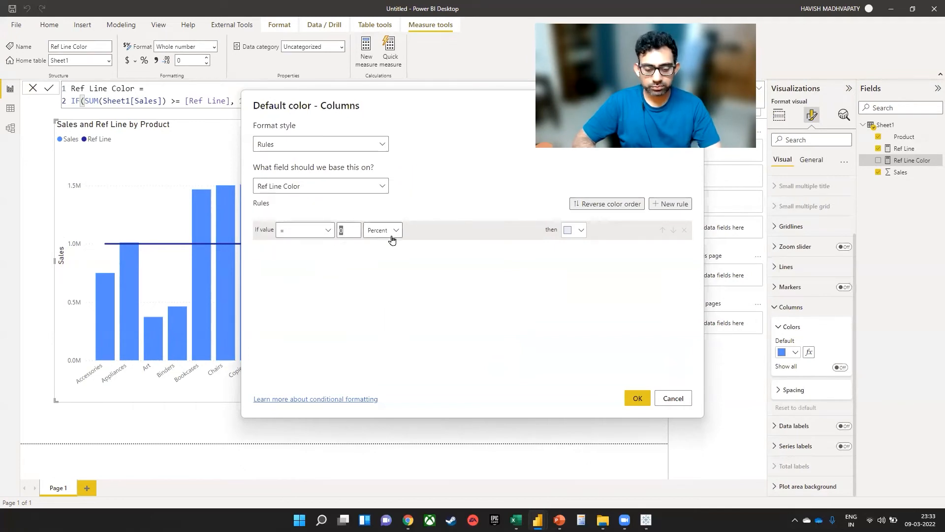
text(1)
click(386, 231)
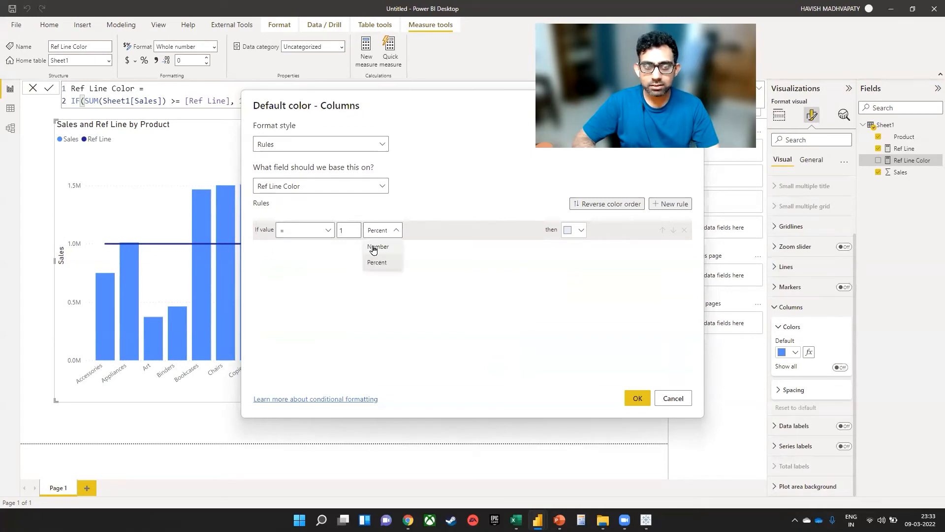
click(378, 247)
Give the first rule a custom muted dark green color
click(579, 230)
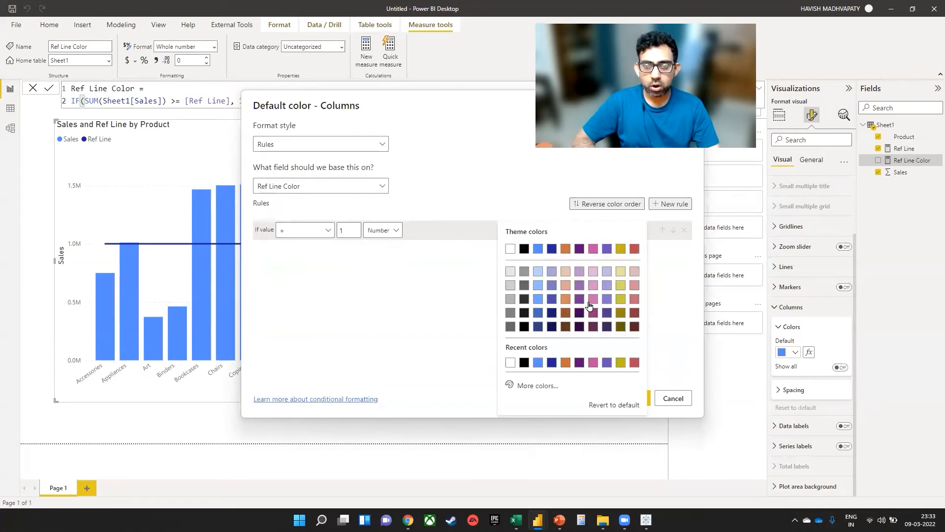
click(526, 385)
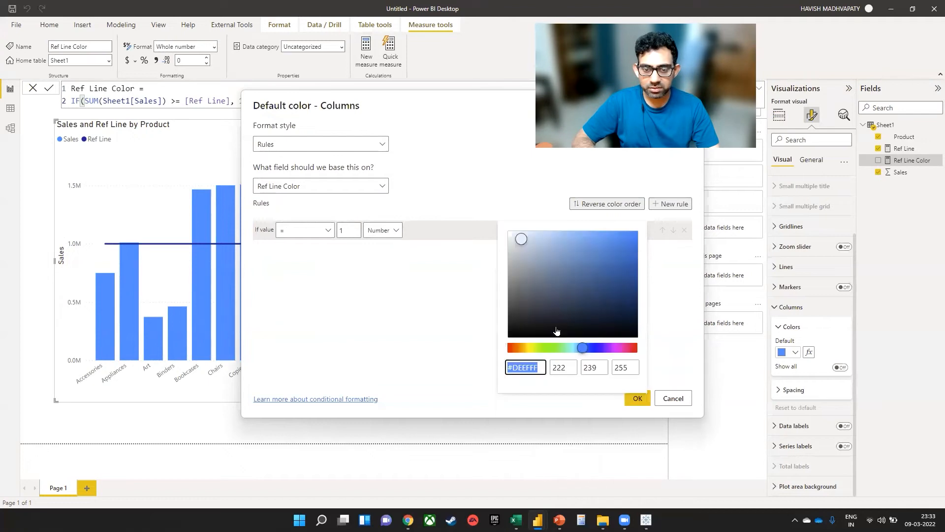
click(548, 347)
drag(556, 251, 541, 304)
click(454, 297)
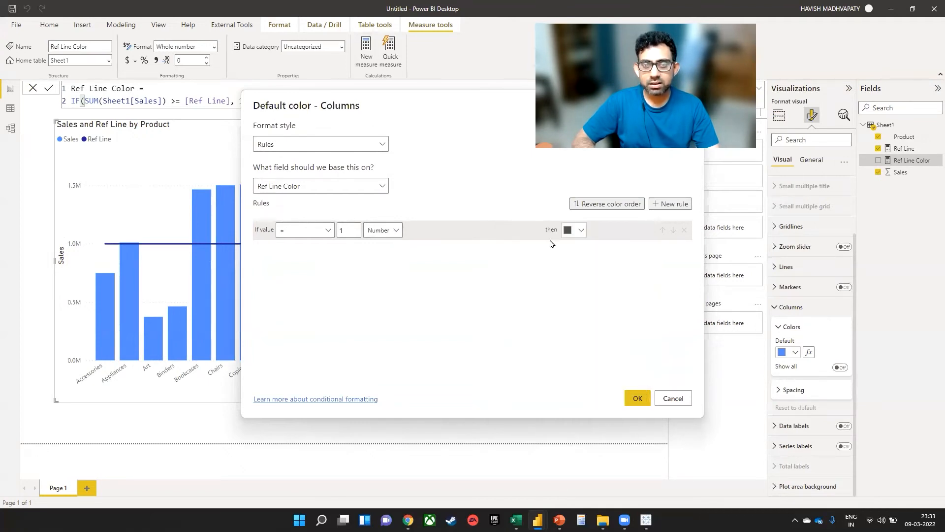
click(573, 239)
click(546, 392)
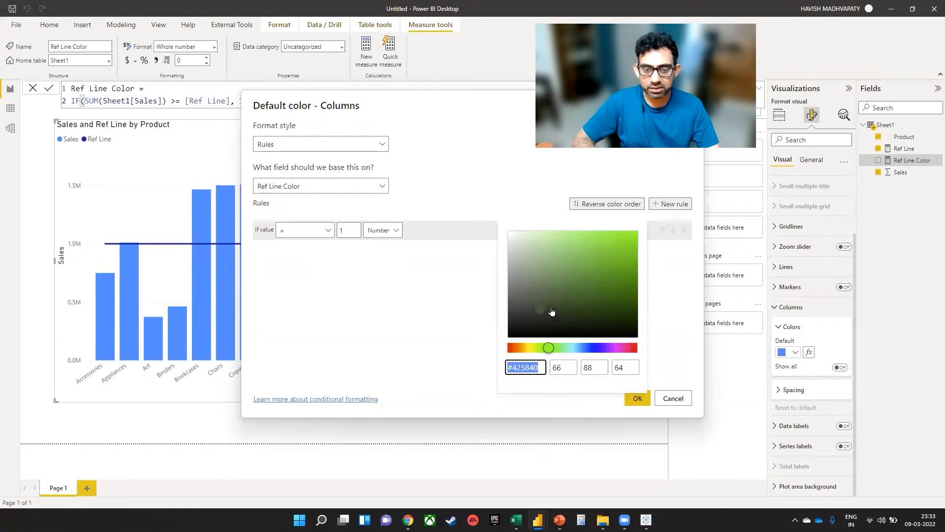
drag(553, 312, 564, 279)
click(487, 306)
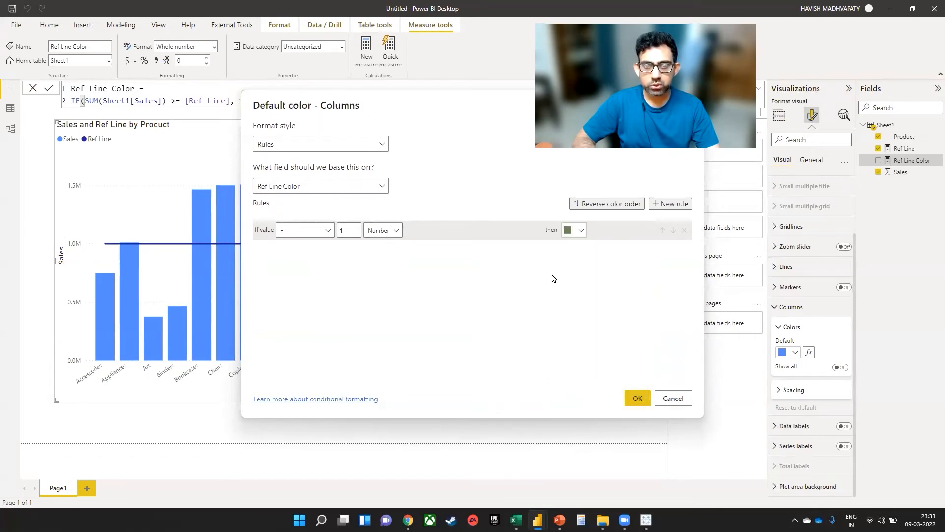
Add a second rule whose condition is value equal to 2, compared as a Number
click(670, 204)
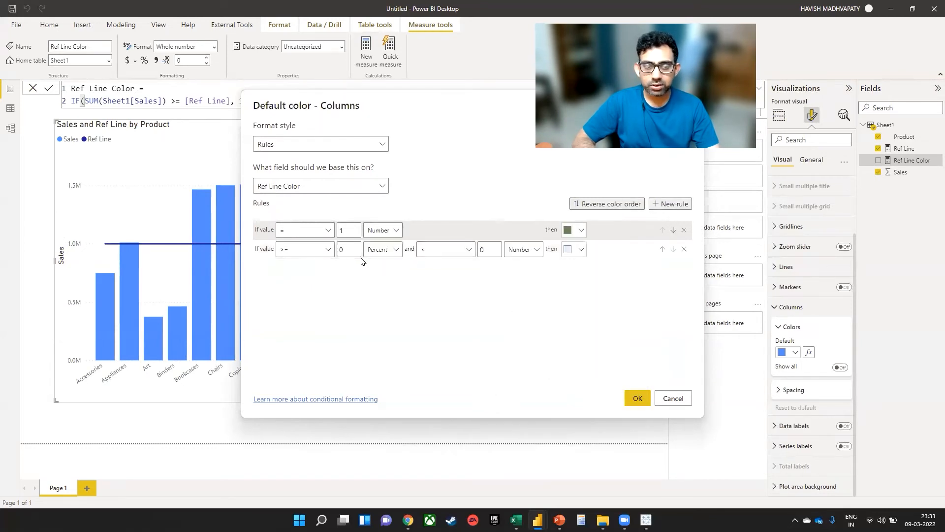
click(311, 250)
click(303, 294)
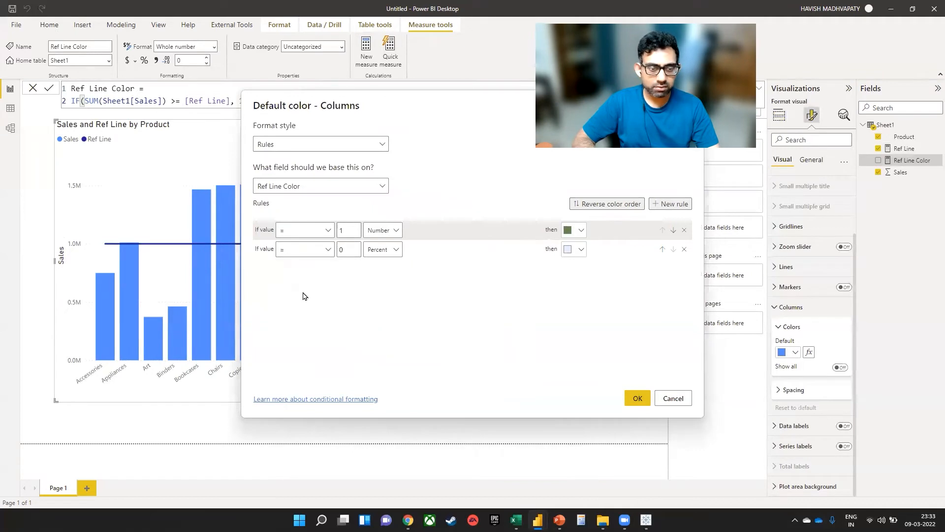
double_click(342, 251)
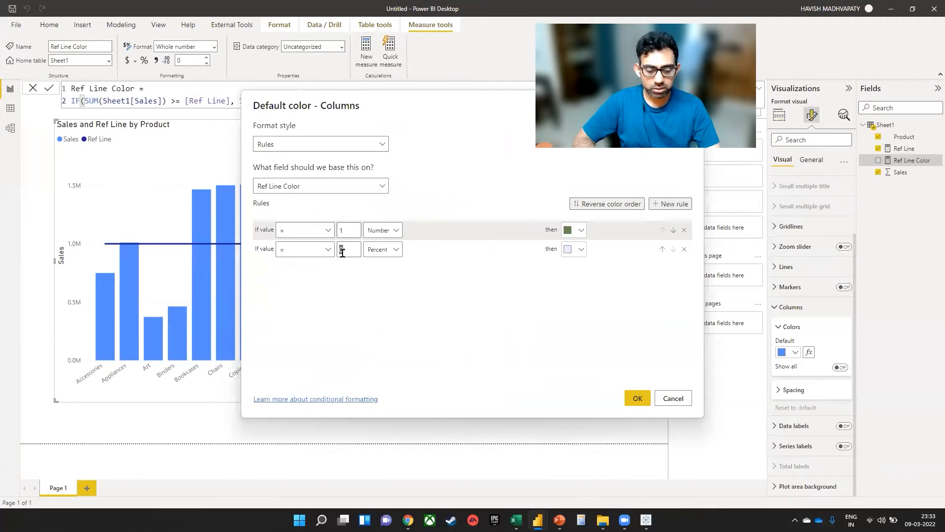
click(384, 250)
click(379, 271)
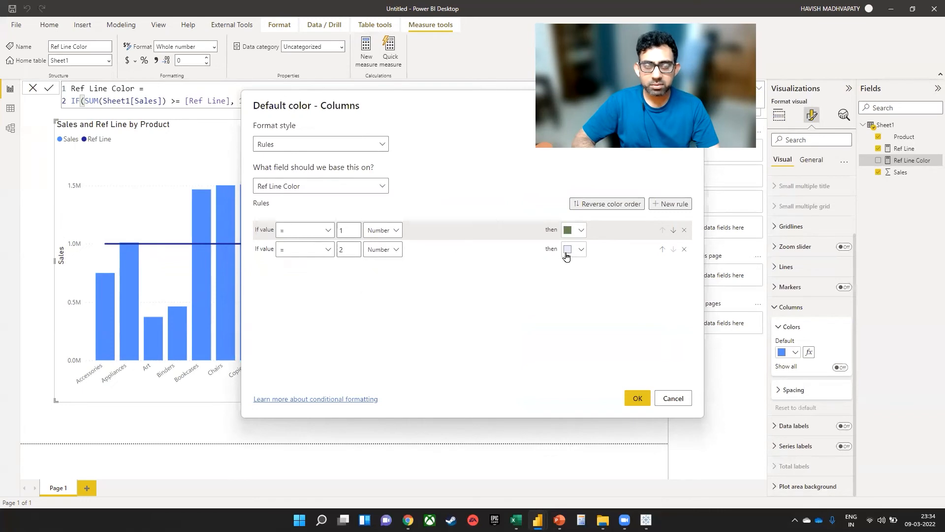
Give the second rule a light yellow theme color and apply the conditional formatting to the columns
click(573, 250)
click(620, 272)
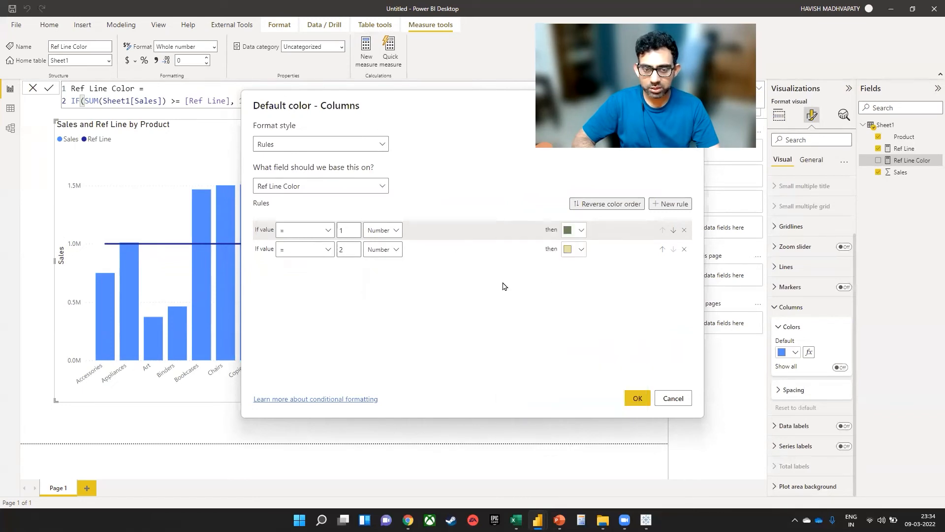
click(637, 398)
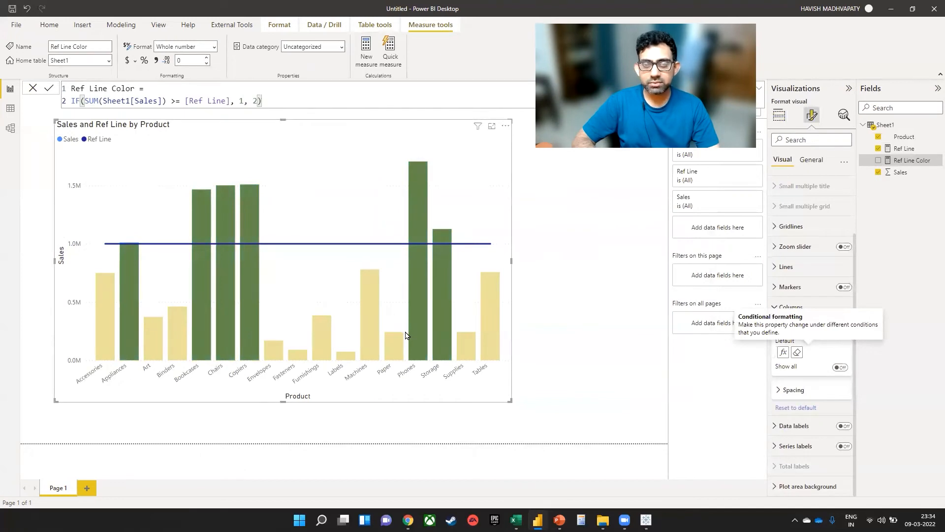
Narrow the Sales and Ref Line by Product chart and move it closer to the page's left edge
drag(510, 260, 452, 268)
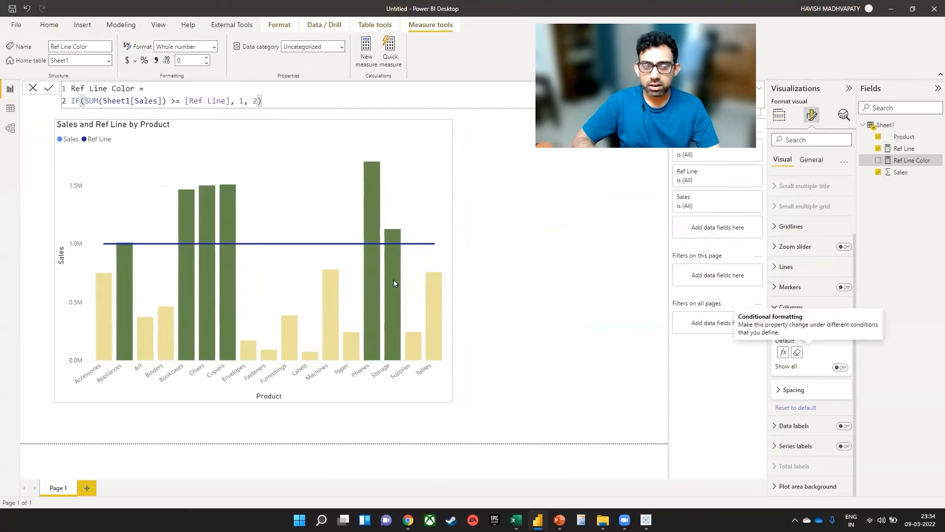
mouse_move(394, 265)
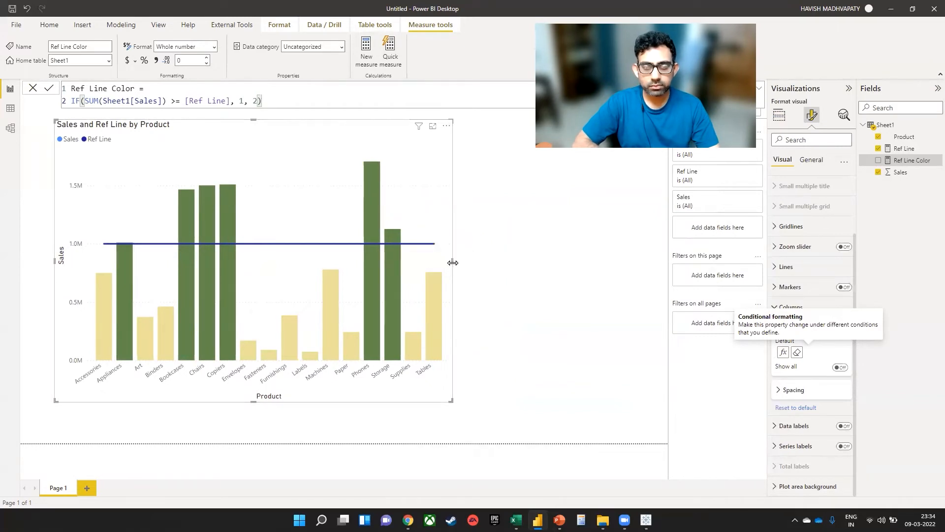
drag(453, 263, 409, 268)
drag(392, 203, 372, 205)
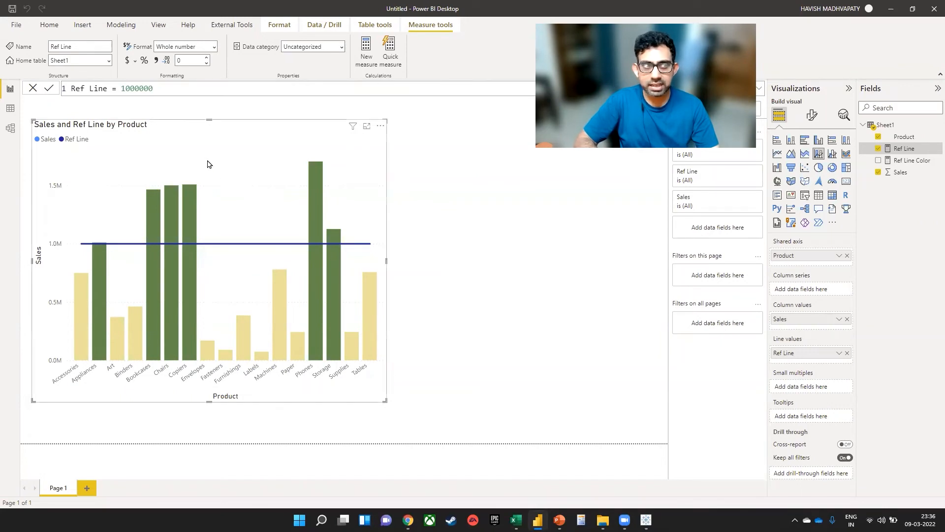
Start a new what-if parameter and name it Ref Line Input
drag(154, 88, 123, 88)
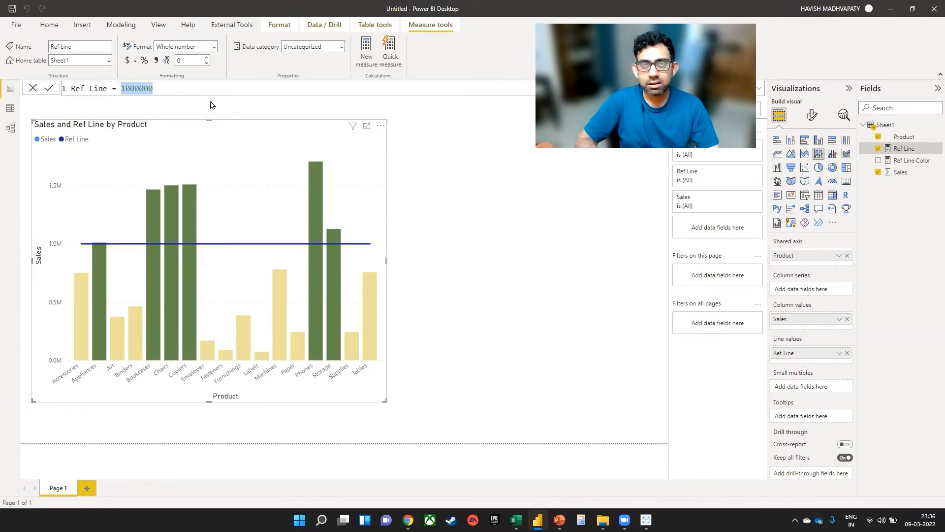
click(81, 25)
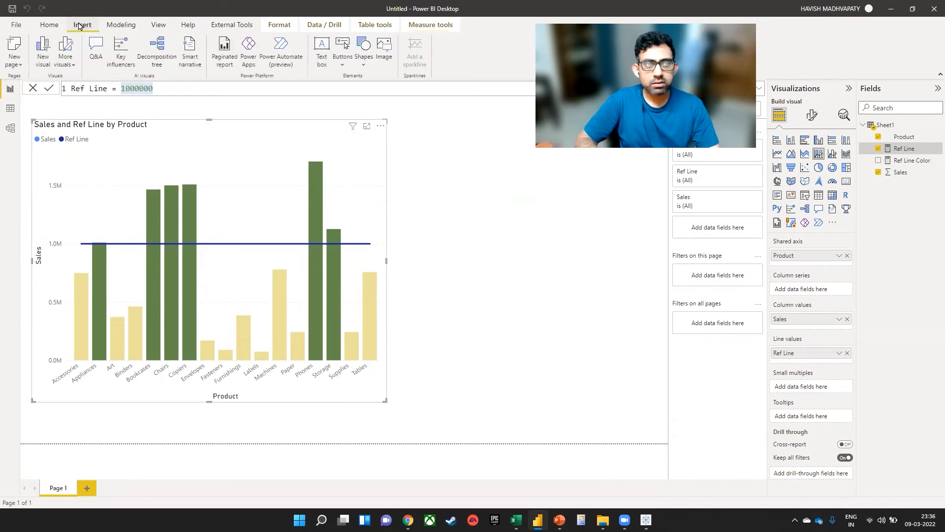
click(137, 28)
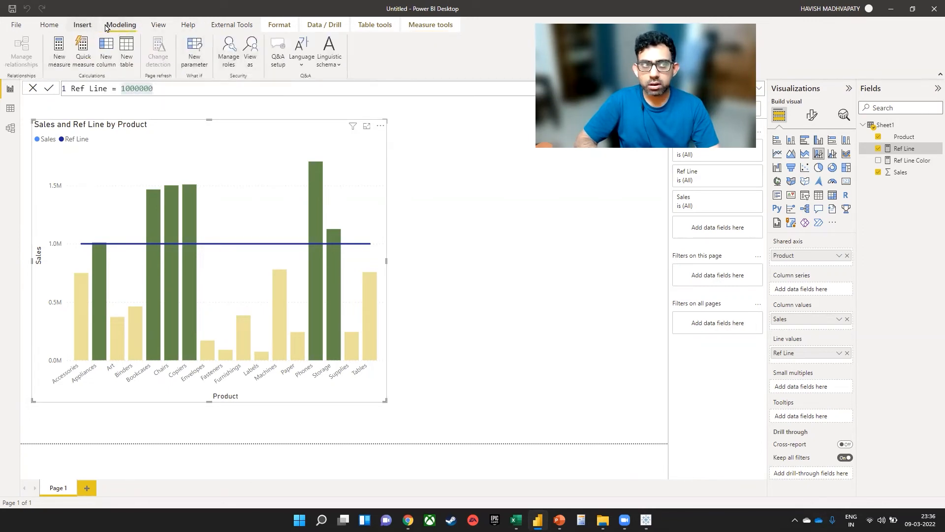
click(189, 57)
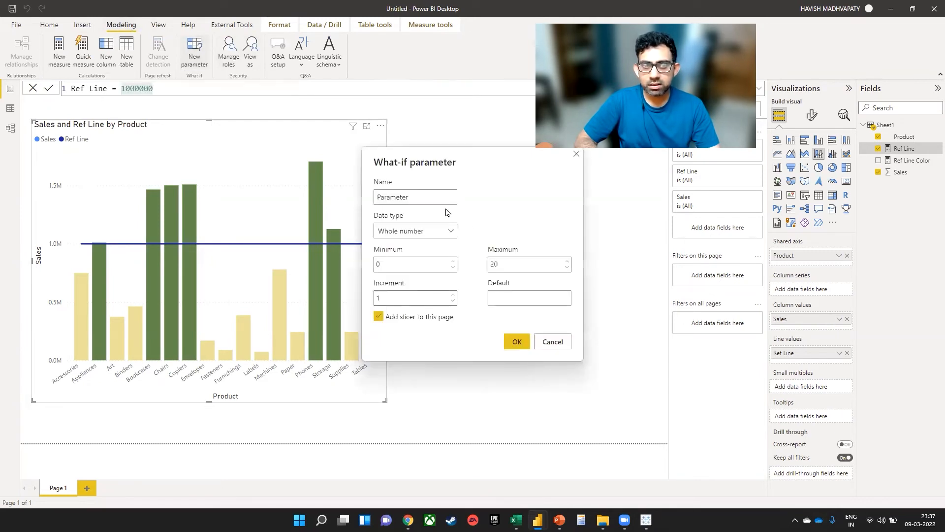
text(R)
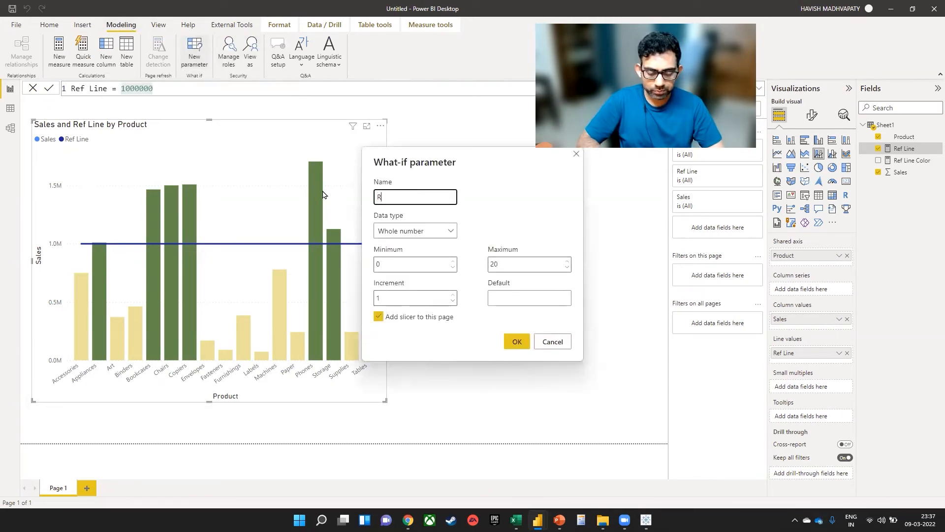
text(ef Line Inp)
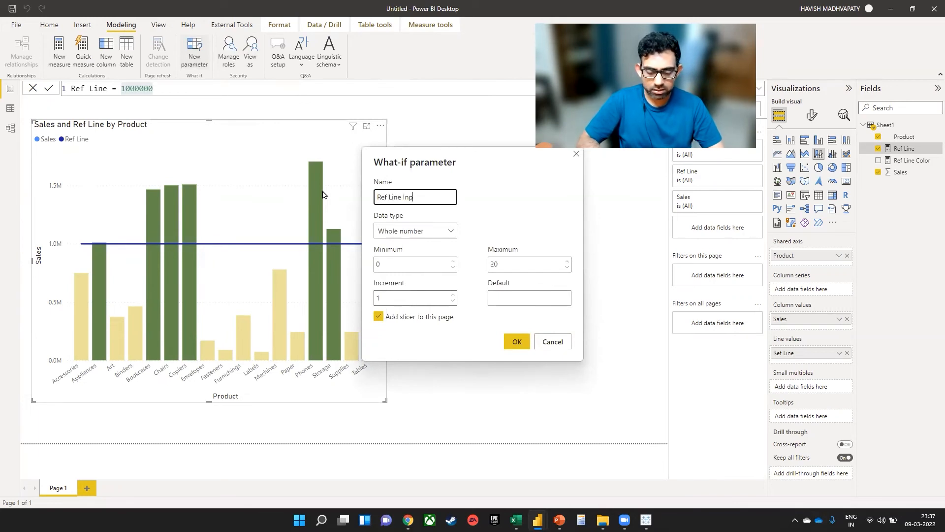
text(ut)
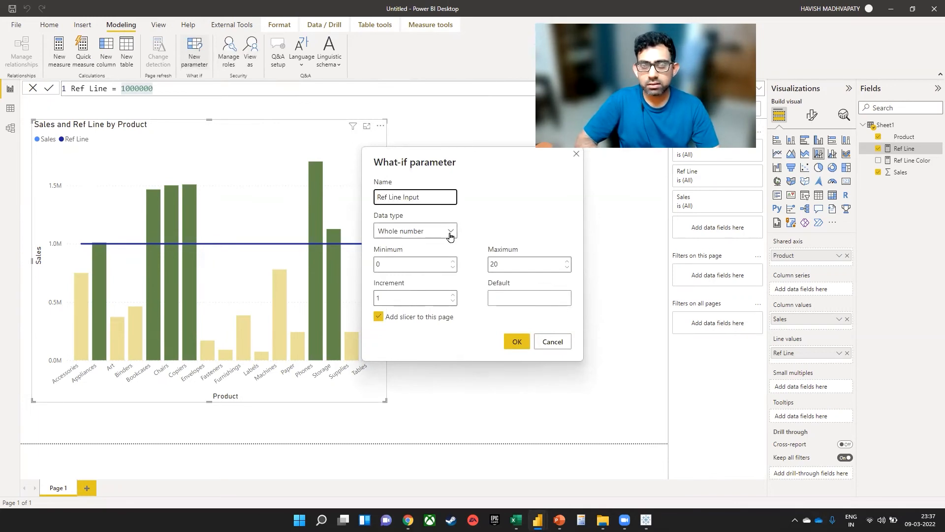
Set the parameter's minimum to 1 and maximum to 1250000, and create it with a slicer on the page
click(404, 262)
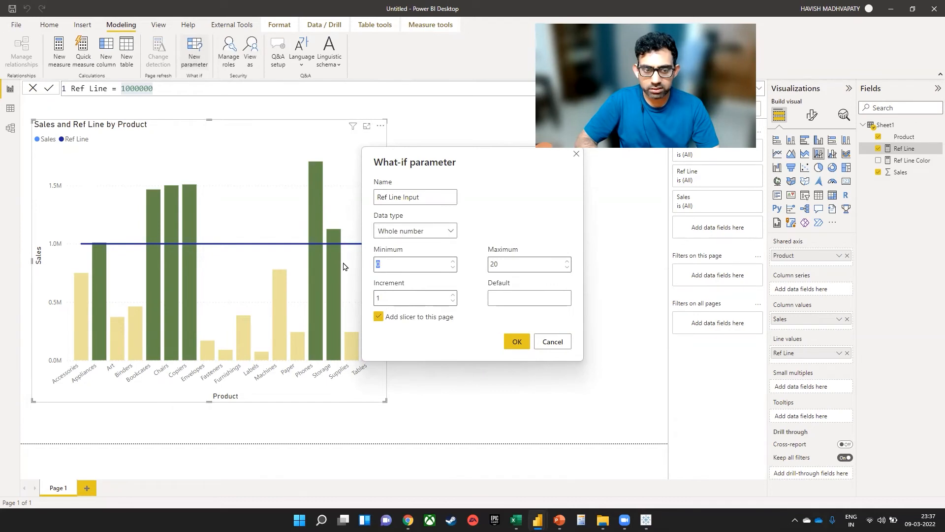
text(1)
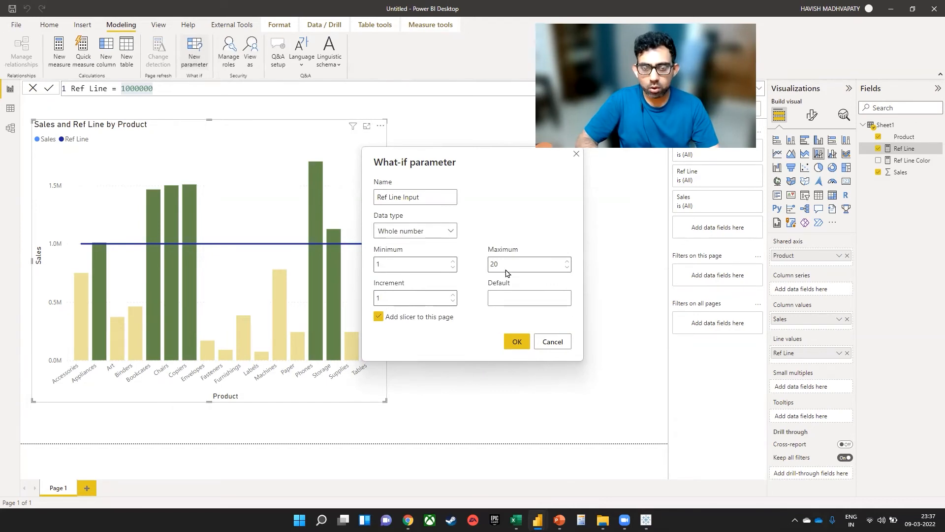
double_click(497, 265)
text(125)
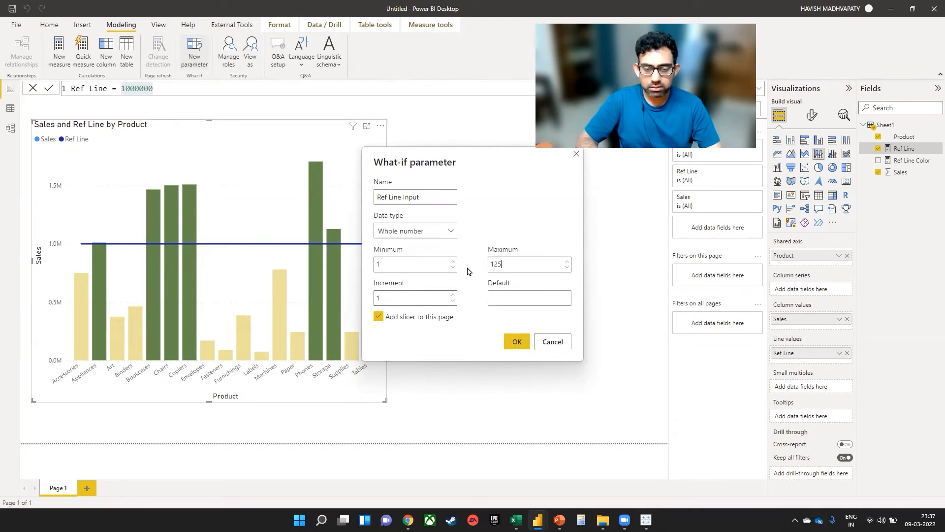
text(0000)
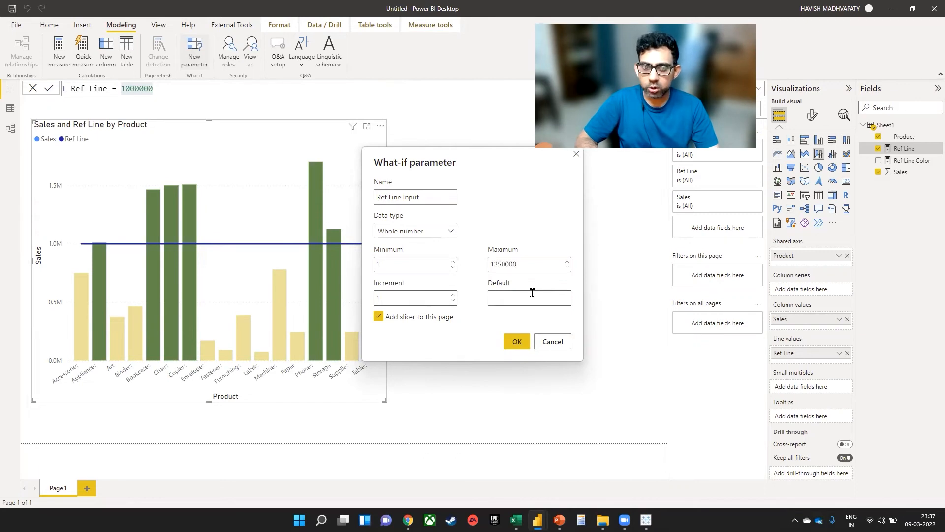
click(516, 341)
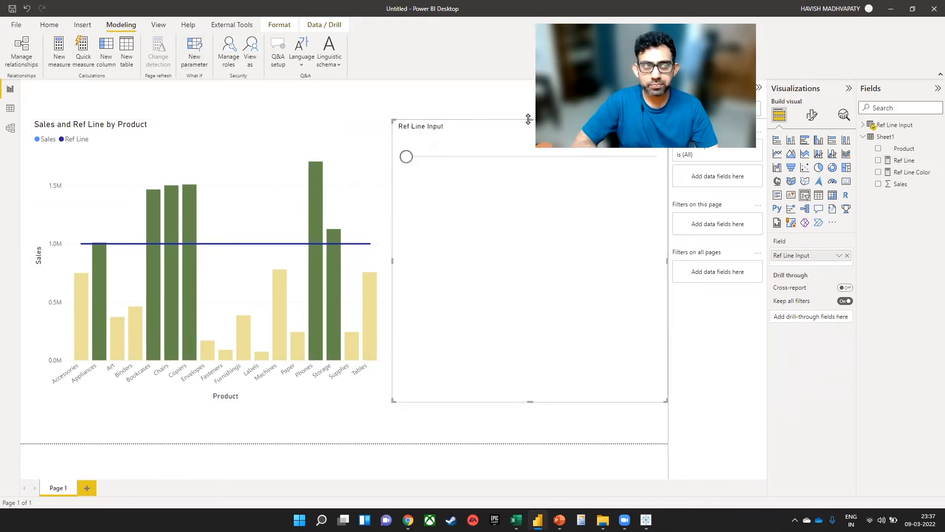
Reduce the height of the Ref Line Input slicer beside the chart from both its upper and lower edges
drag(529, 121, 524, 214)
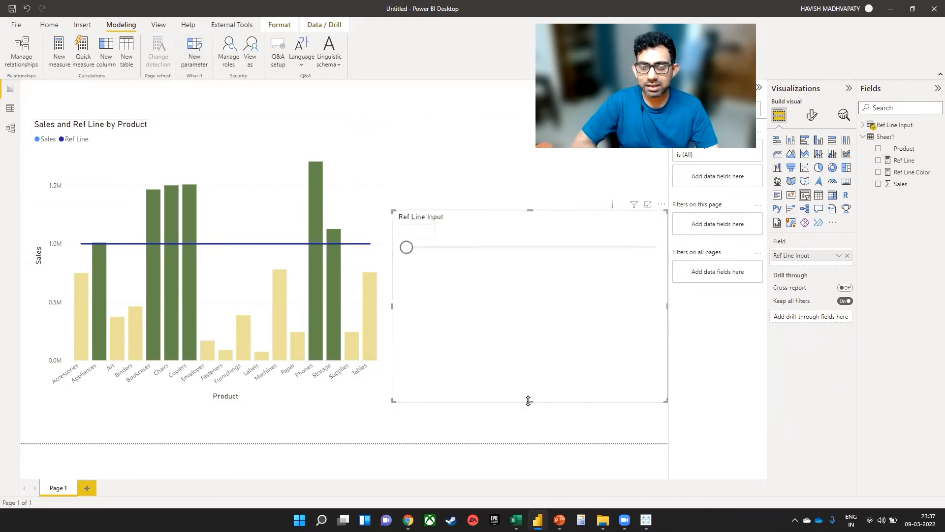
drag(528, 401, 529, 292)
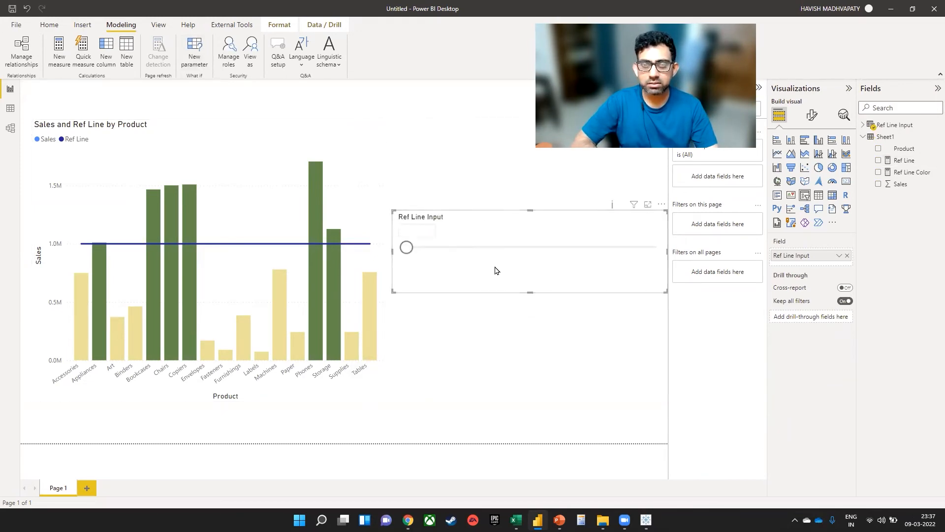
Review the formulas of the Ref Line Input column and Ref Line Input Value measure, and set the slicer to 575675
click(863, 126)
drag(859, 204, 840, 205)
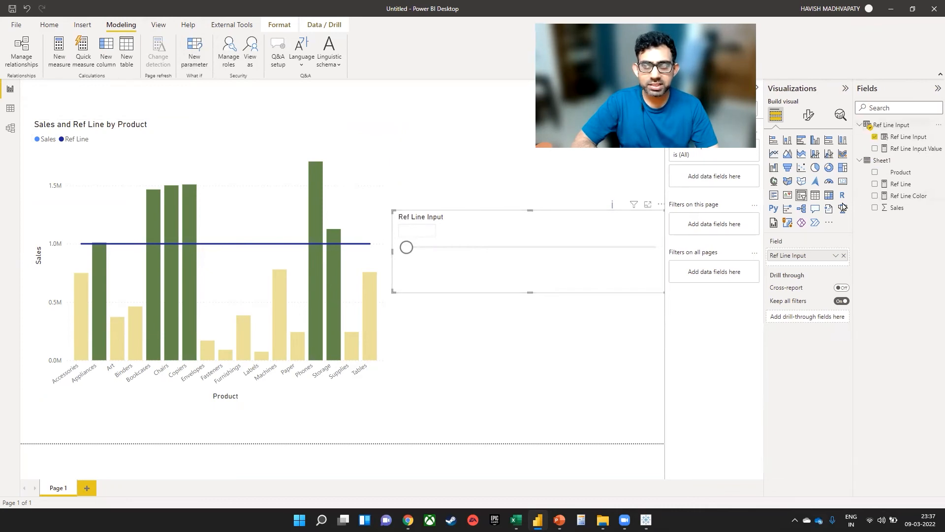
click(897, 136)
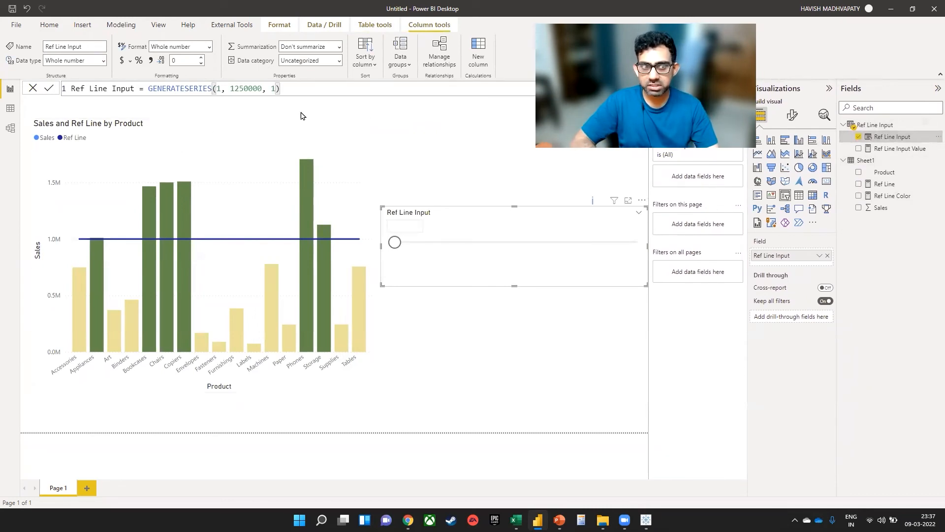
click(889, 151)
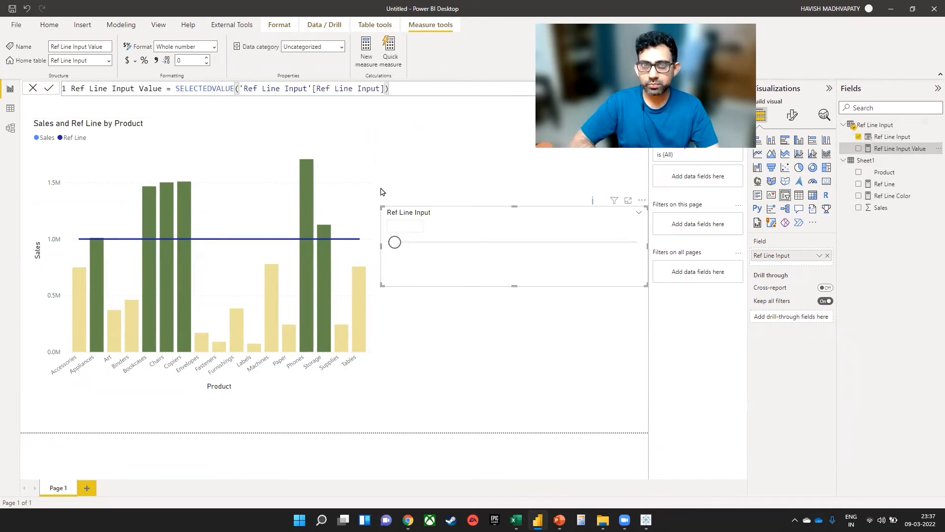
drag(395, 242, 508, 244)
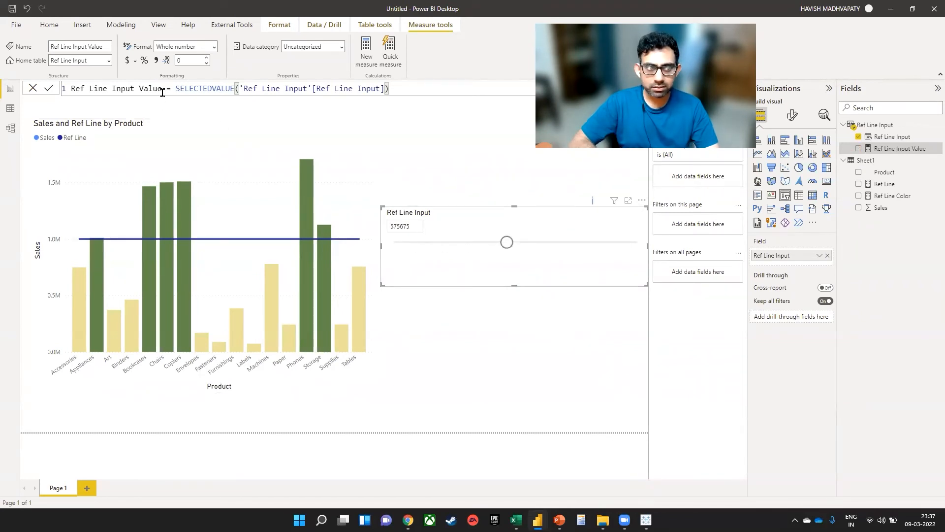
drag(162, 93, 58, 93)
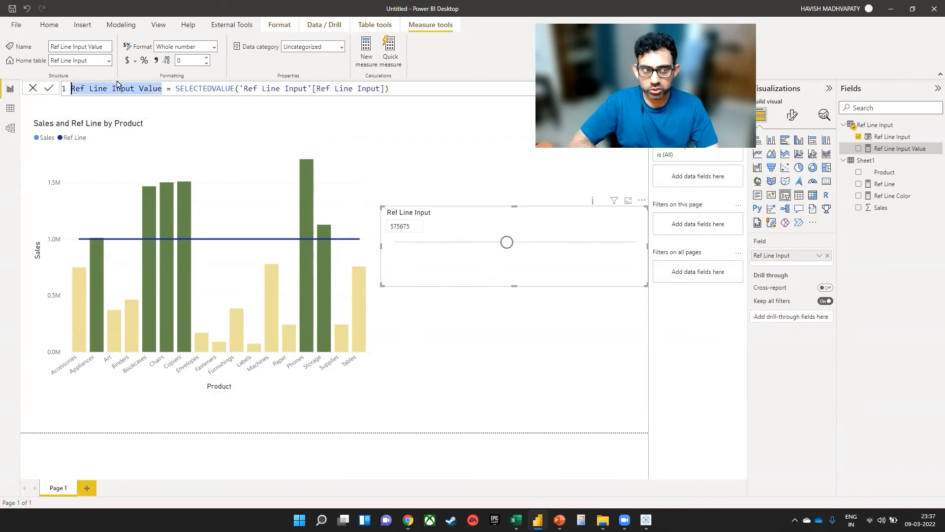
Redefine the Ref Line measure as 'Ref Line Input'[Ref Line Input Value] instead of a fixed number
click(884, 185)
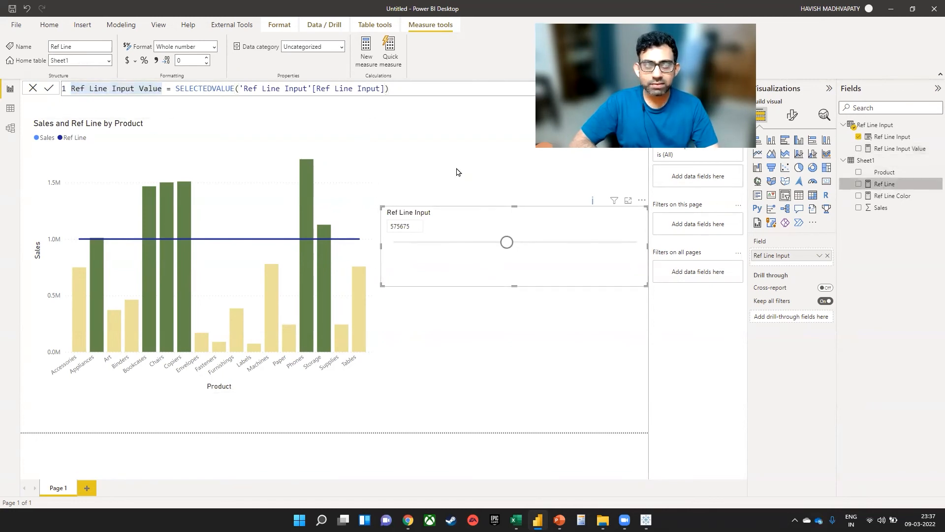
double_click(205, 92)
text(REf)
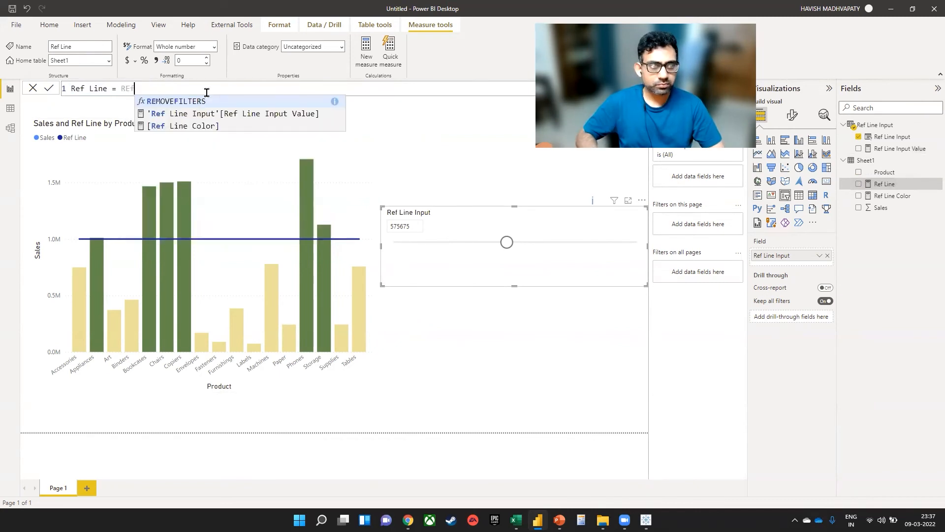
key(Up)
key(Tab)
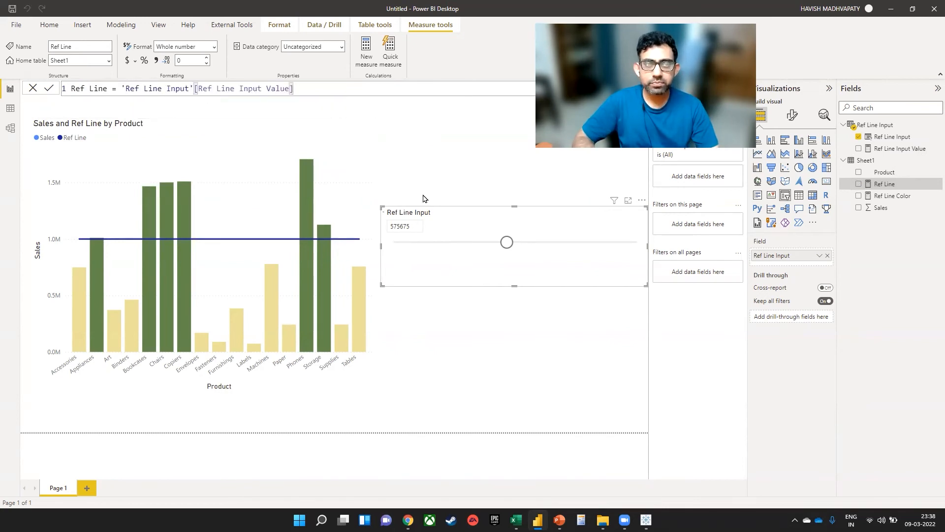
key(Return)
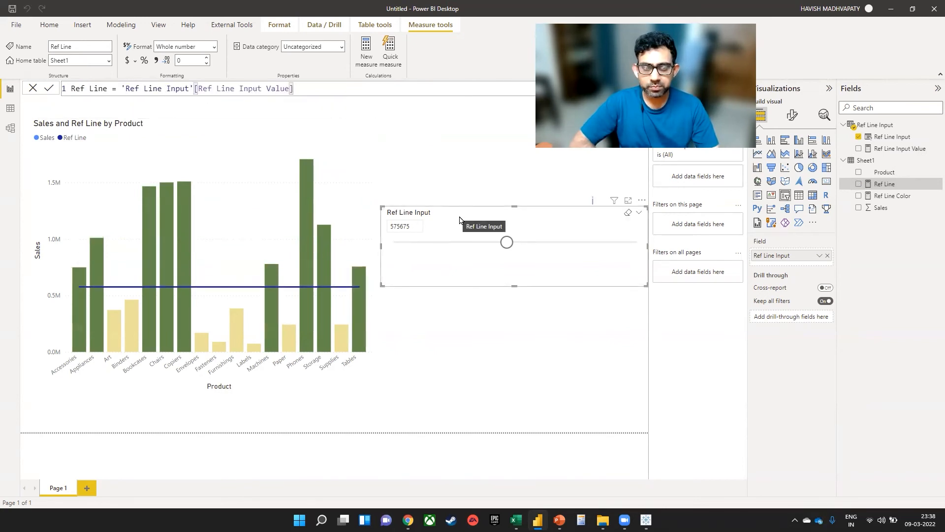
Add a visual border and a shadow to the Sales and Ref Line by Product chart
click(220, 202)
click(791, 116)
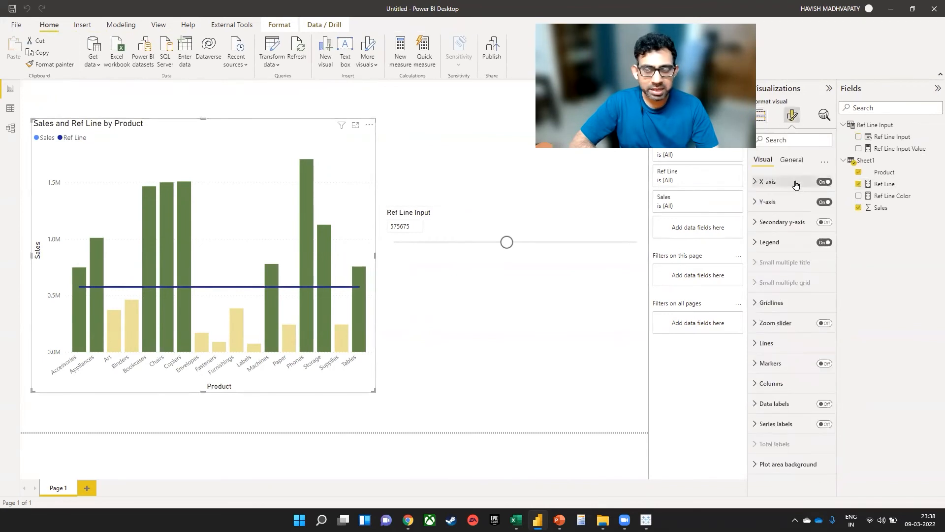
click(791, 159)
click(809, 224)
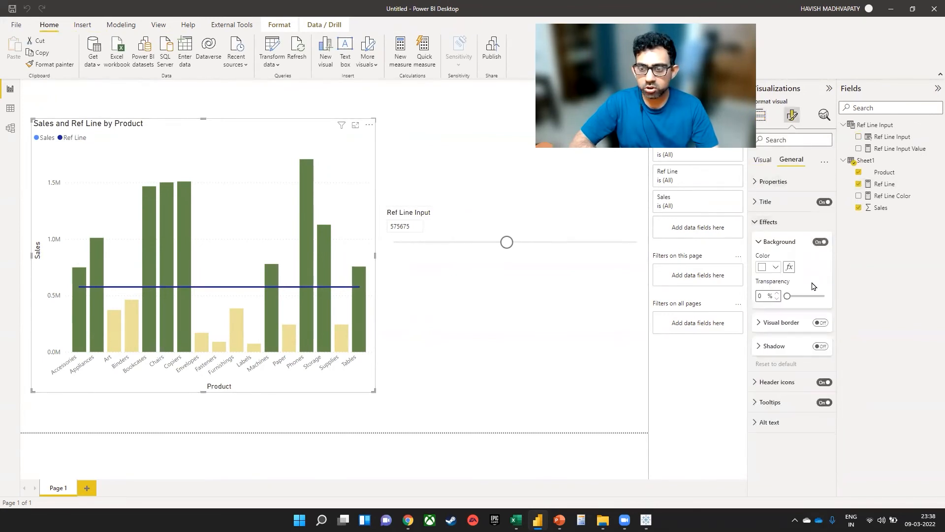
click(821, 322)
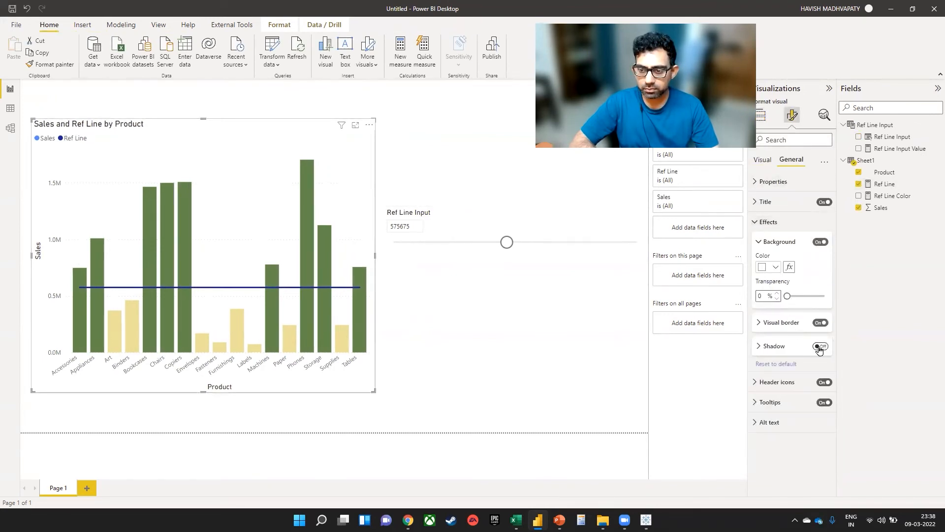
click(820, 346)
Add a visual border and a shadow to the Ref Line Input slicer
click(494, 236)
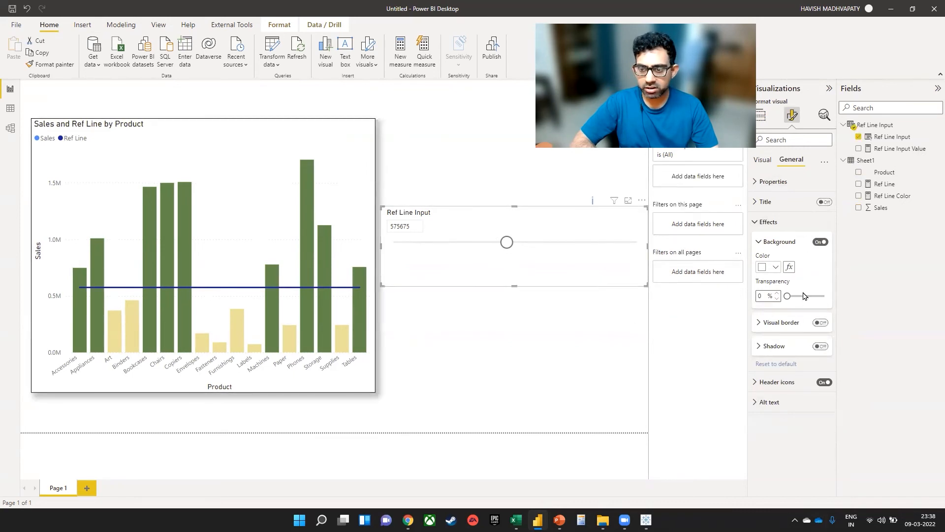
click(821, 322)
click(820, 346)
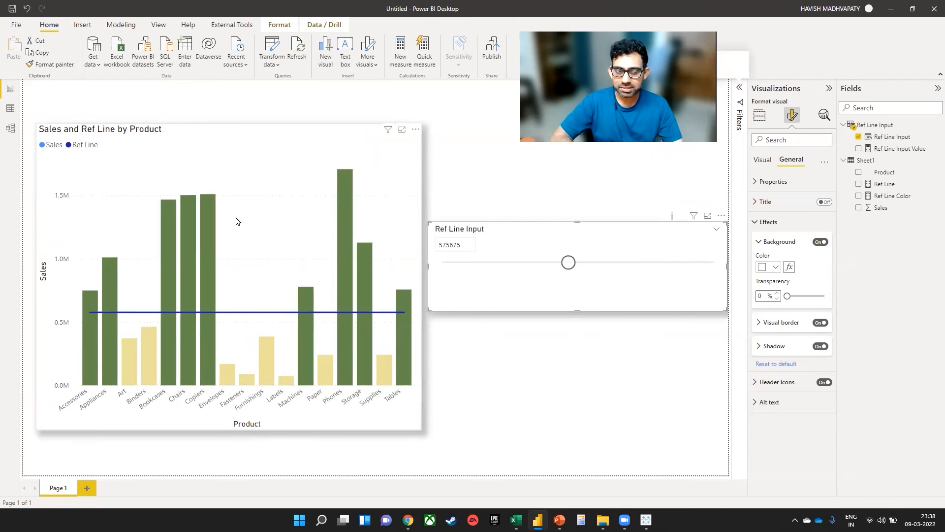
Set the chart's Y-axis range to a minimum of 0 and a maximum of 1500000
click(266, 212)
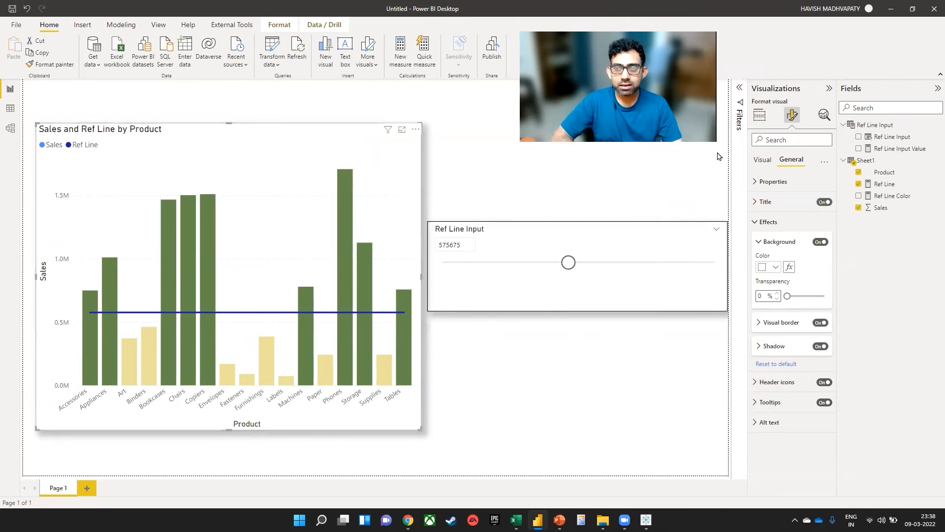
click(760, 116)
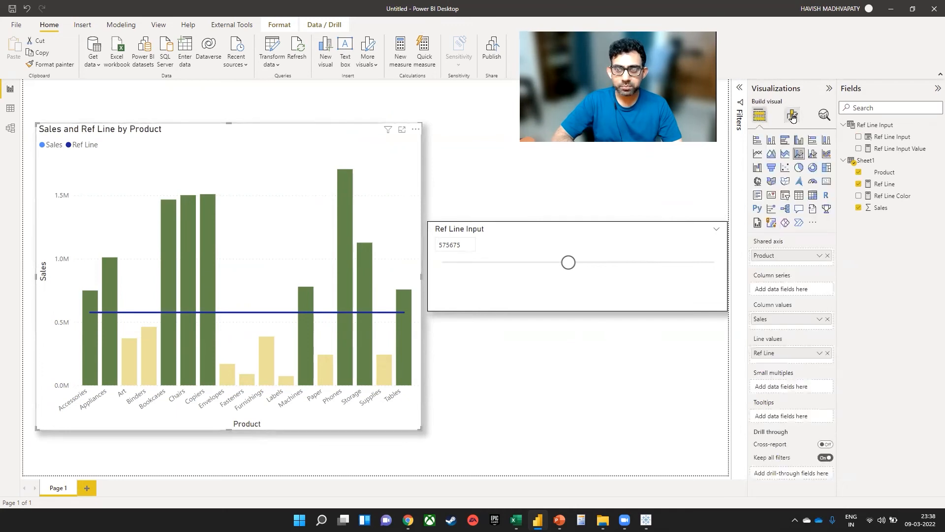
click(792, 115)
click(776, 204)
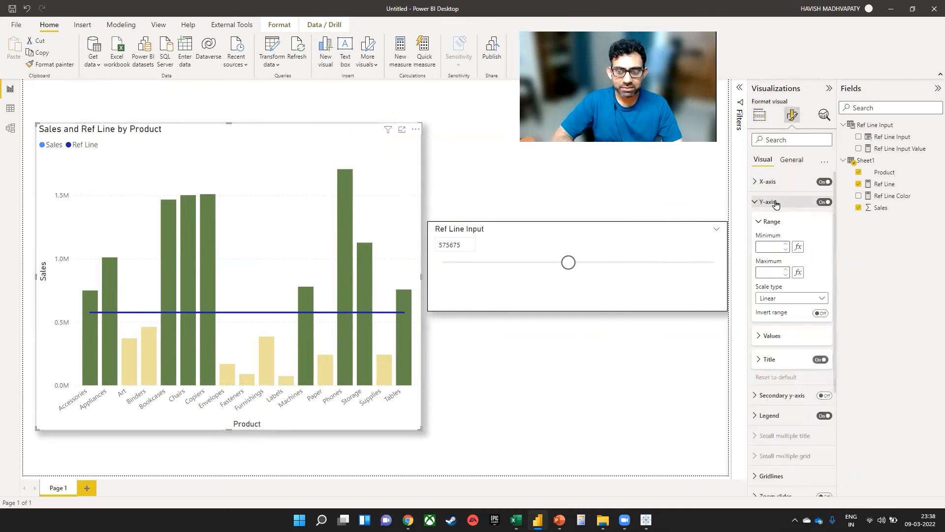
click(772, 245)
text(0)
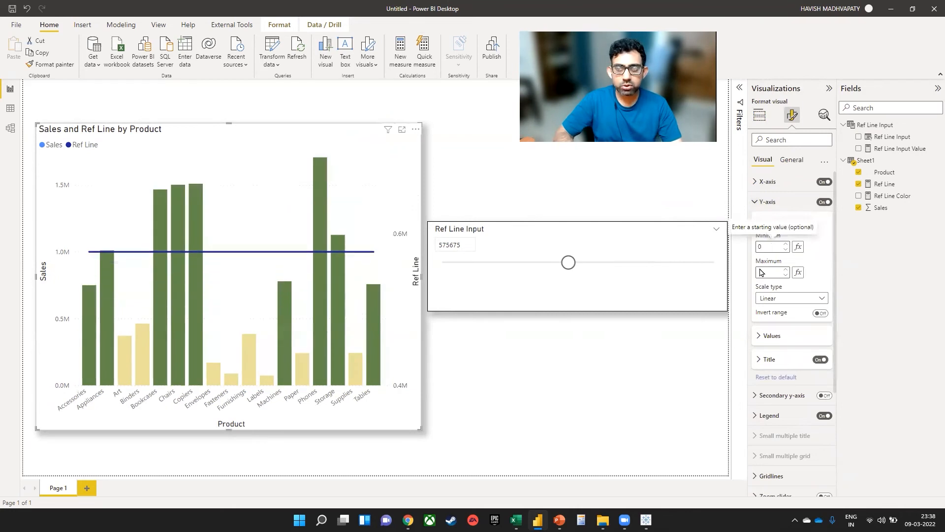
click(767, 271)
text(1500000)
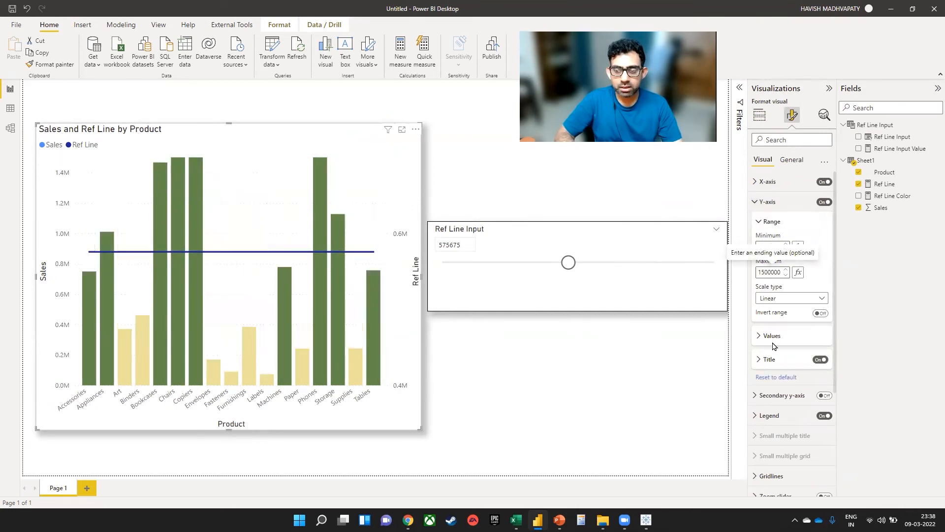
Set the chart's secondary Y-axis range to a minimum of 0 and a maximum of 1500000, and hide that axis
click(782, 203)
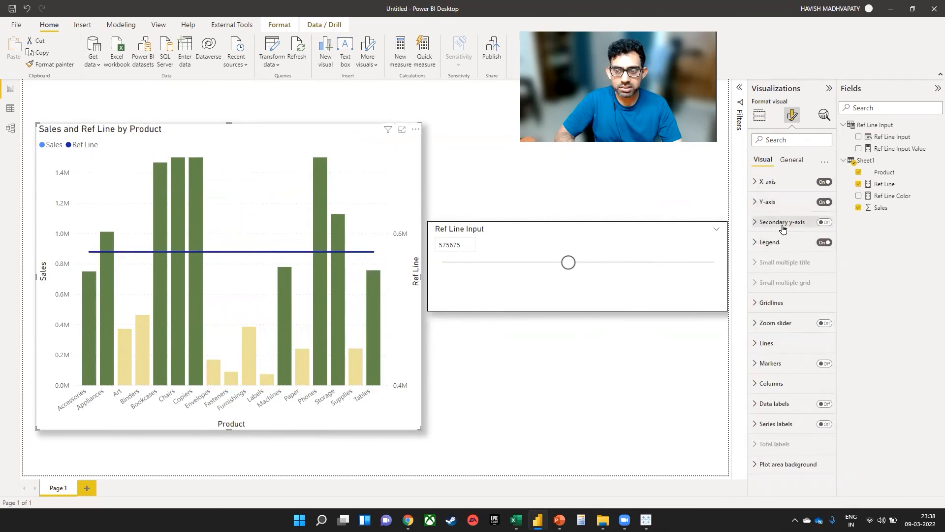
click(782, 223)
click(814, 223)
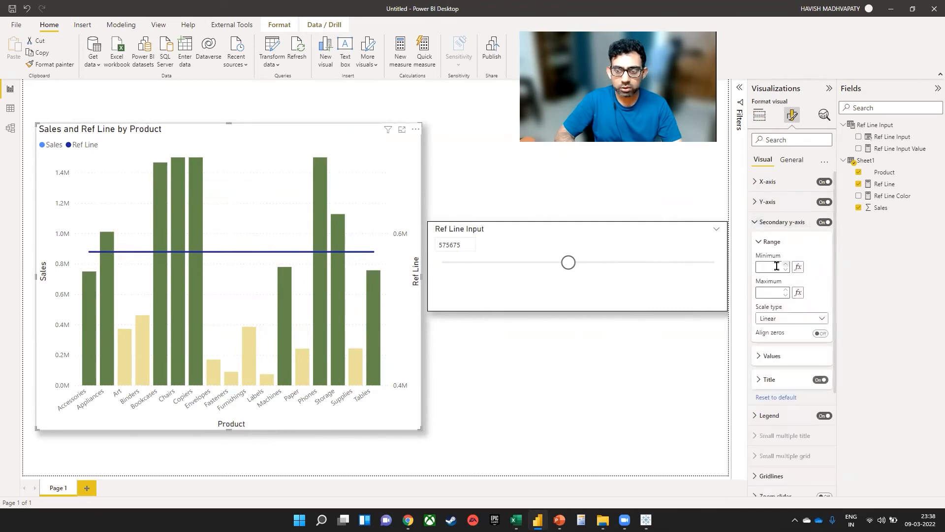
text(0)
click(760, 292)
text(15)
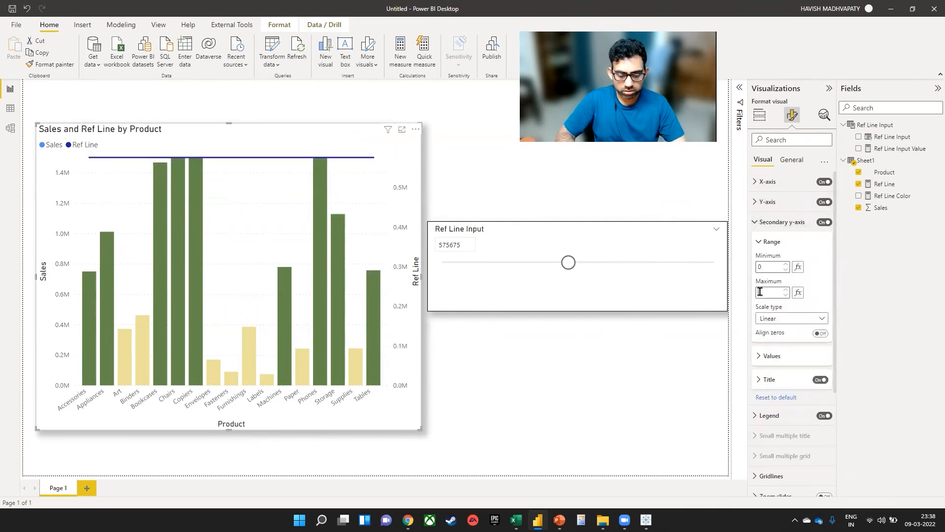
text(00000)
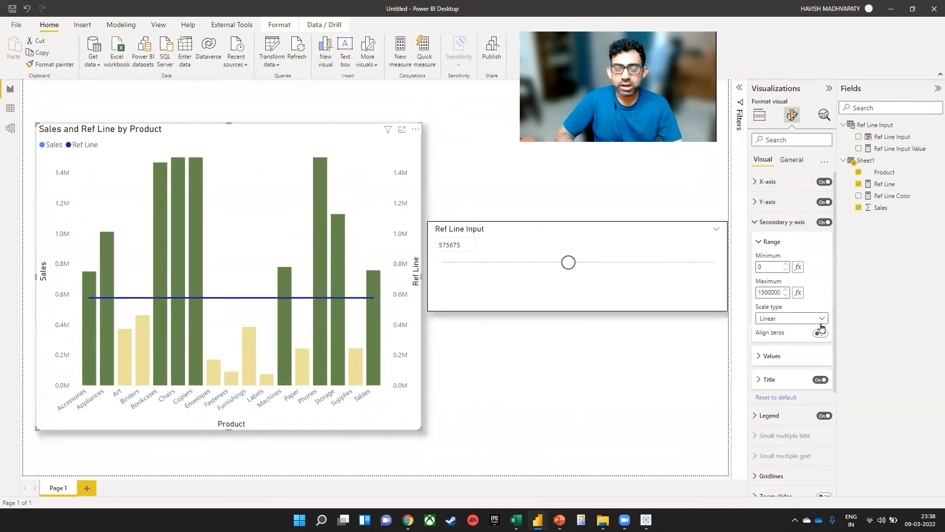
click(822, 222)
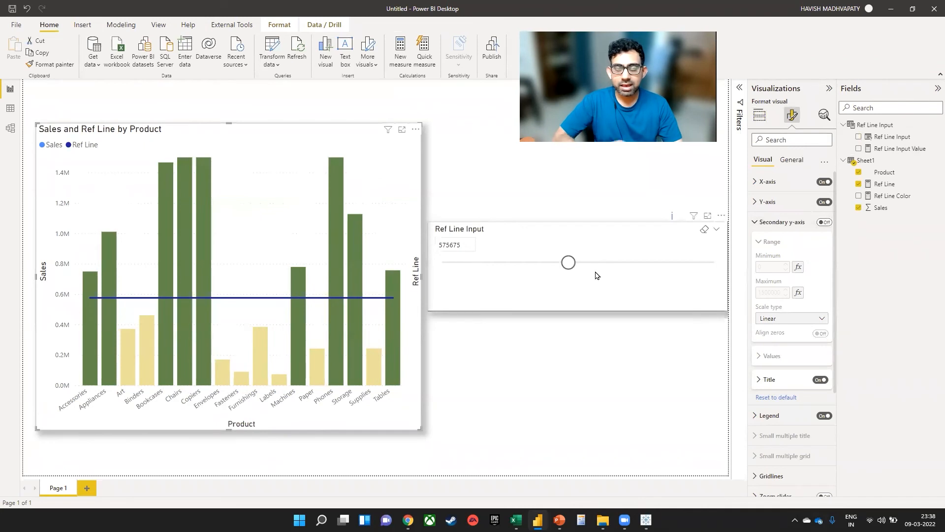
Raise the Ref Line Input slicer to 666834 to test the chart's reference line
mouse_move(568, 262)
mouse_down()
mouse_move(461, 268)
mouse_move(569, 264)
mouse_up()
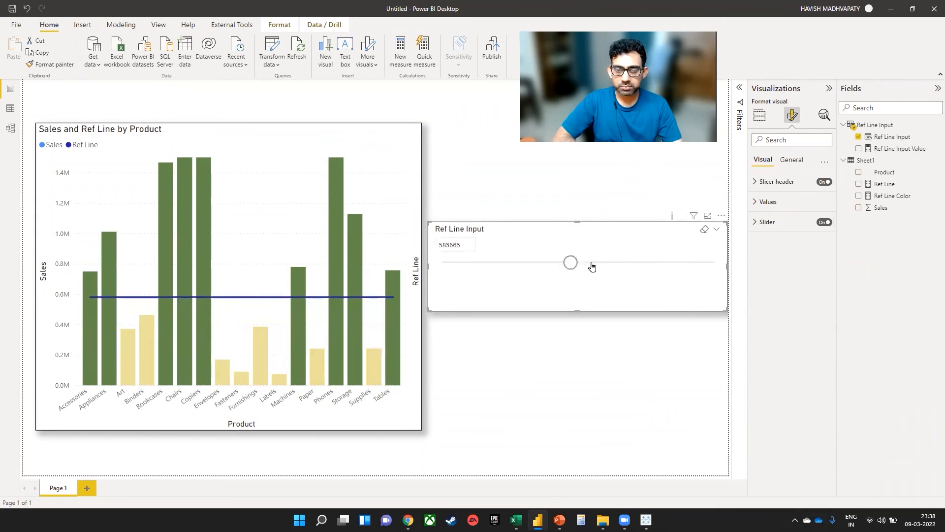
click(591, 266)
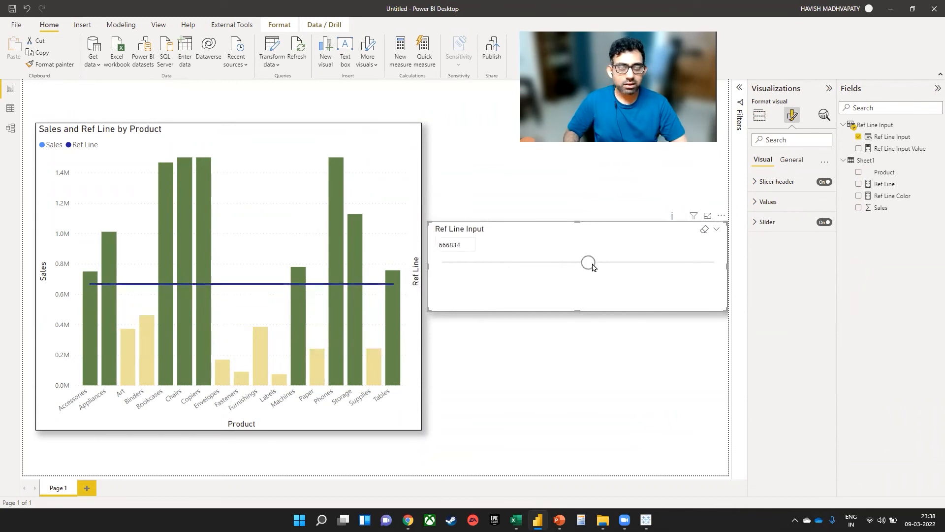
Tile Excel, Tableau Public and Power BI Desktop side by side in three columns, and collapse Power BI's Visualizations and Fields panes
key(super+Tab)
key(Right)
key(Right)
key(Return)
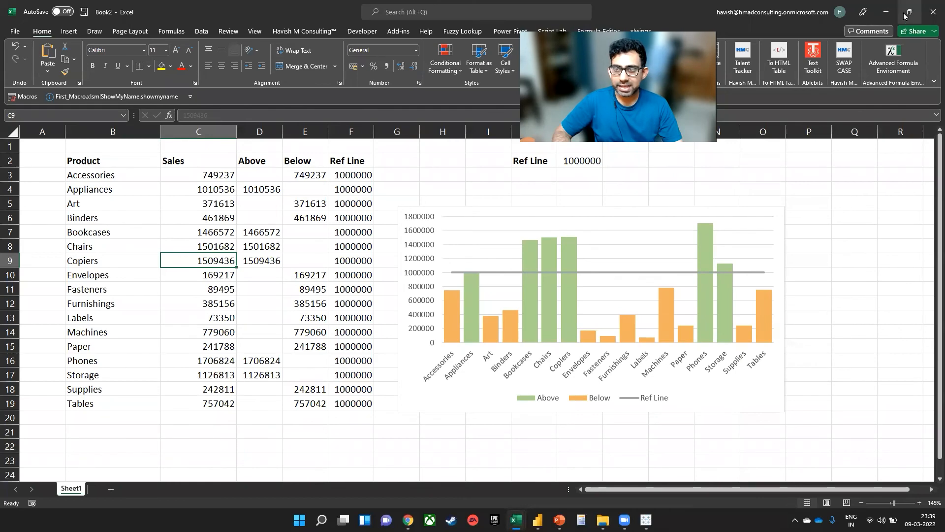
mouse_move(909, 11)
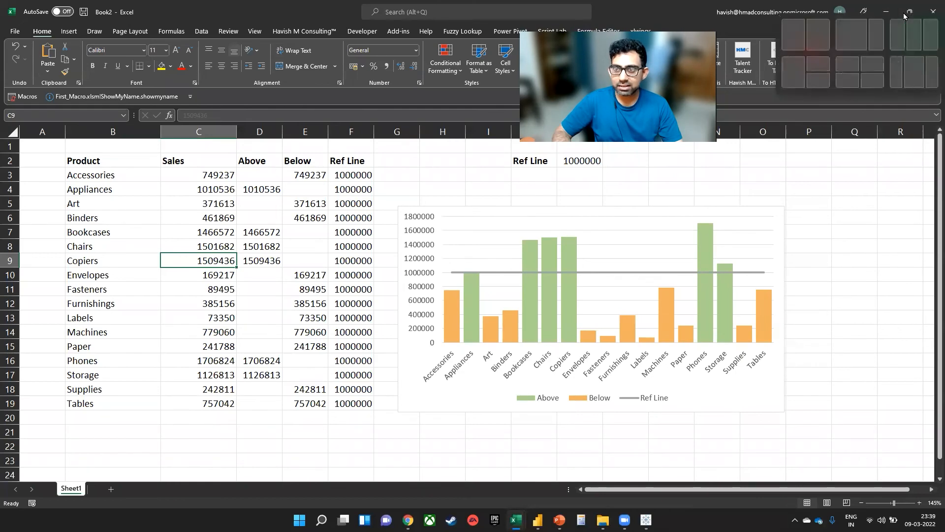
click(897, 47)
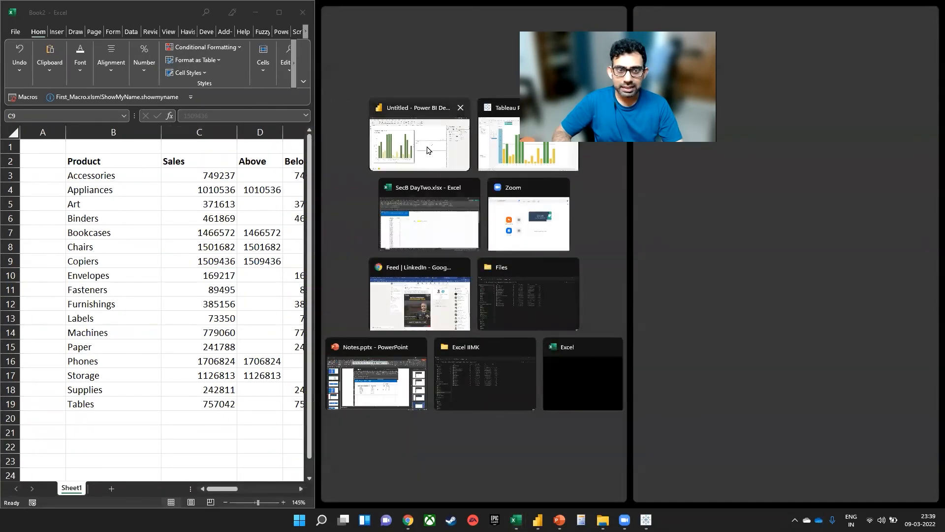
click(515, 138)
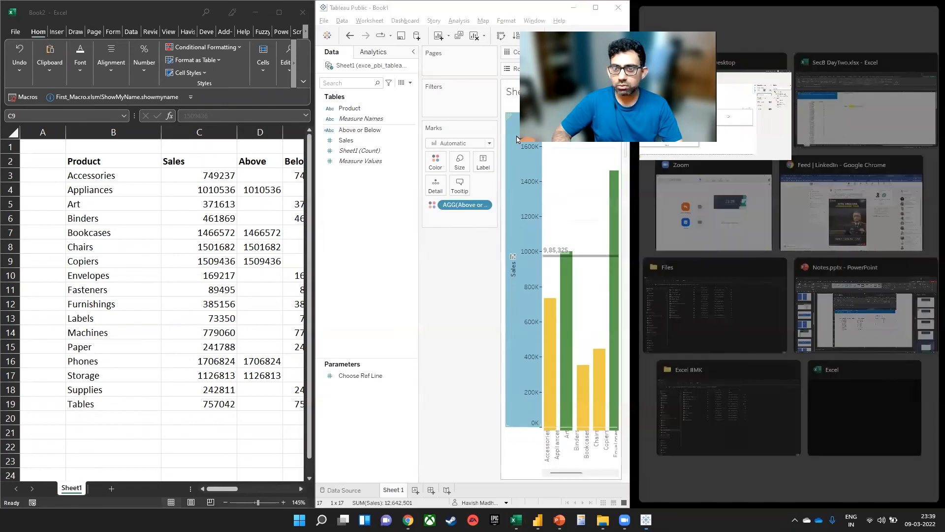
click(732, 132)
click(837, 93)
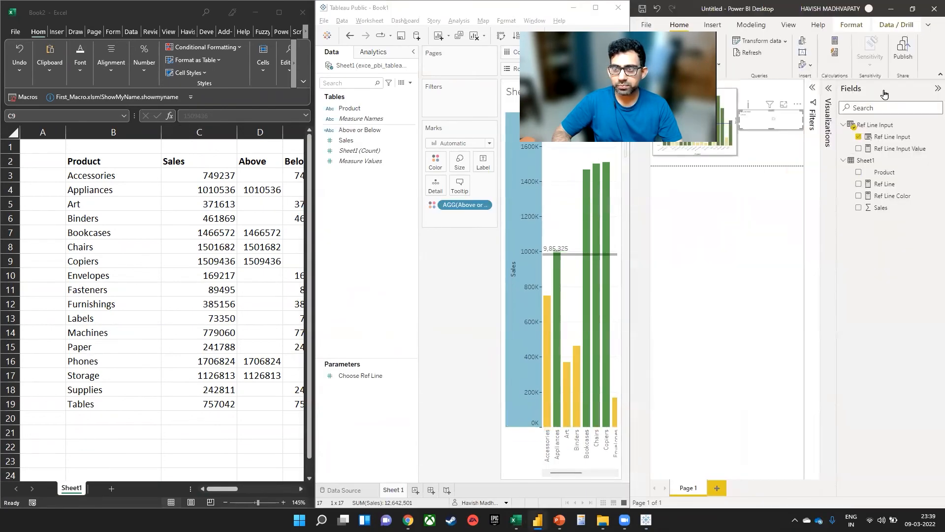
click(933, 93)
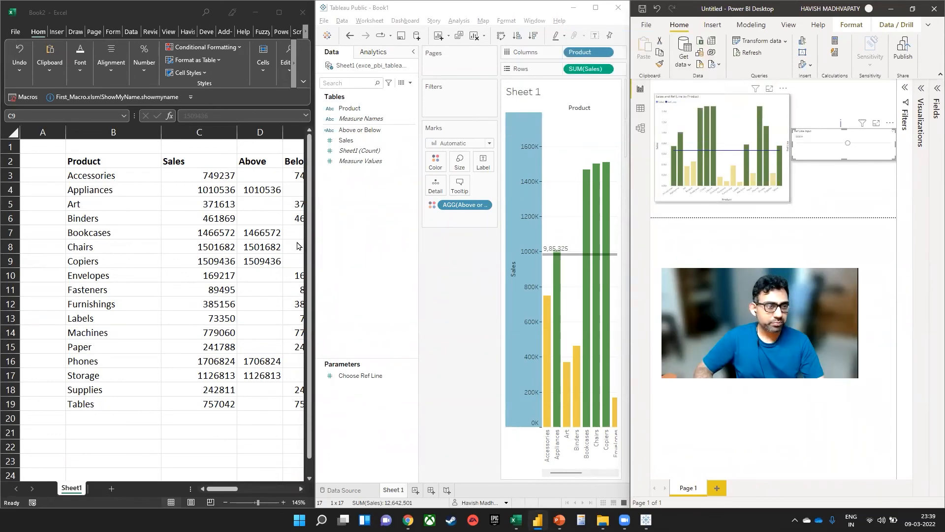
Zoom the Excel sheet out to 100% and bring the whole column chart and its Ref Line cell into view
scroll(297, 245, down, 3)
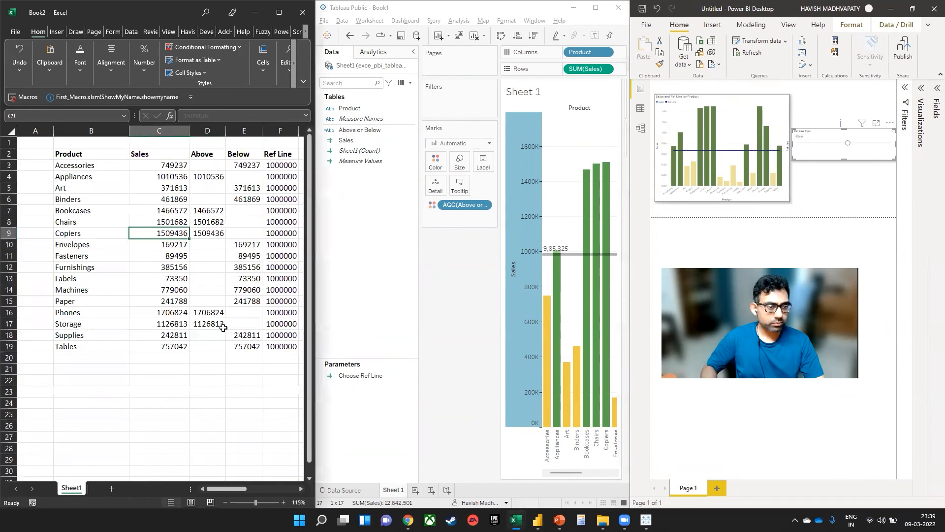
drag(236, 488, 277, 487)
scroll(238, 389, down, 2)
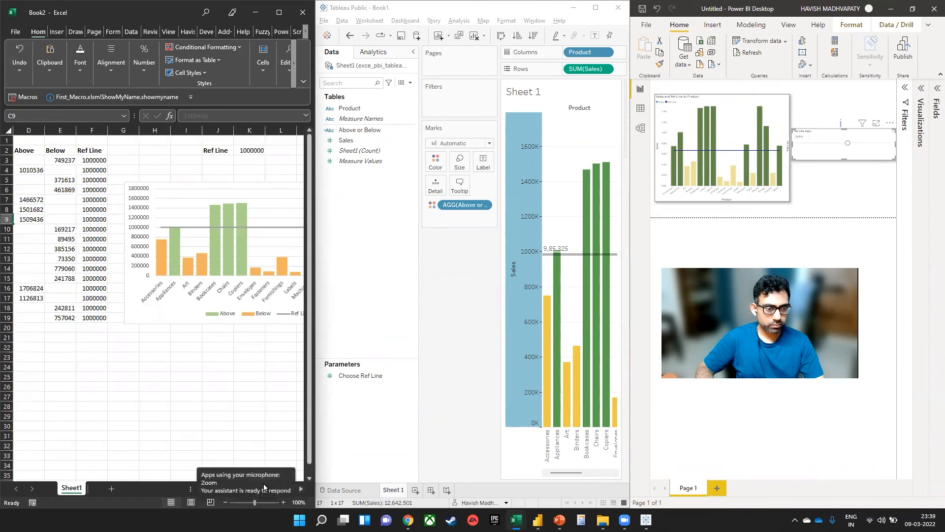
click(217, 424)
drag(247, 490, 264, 489)
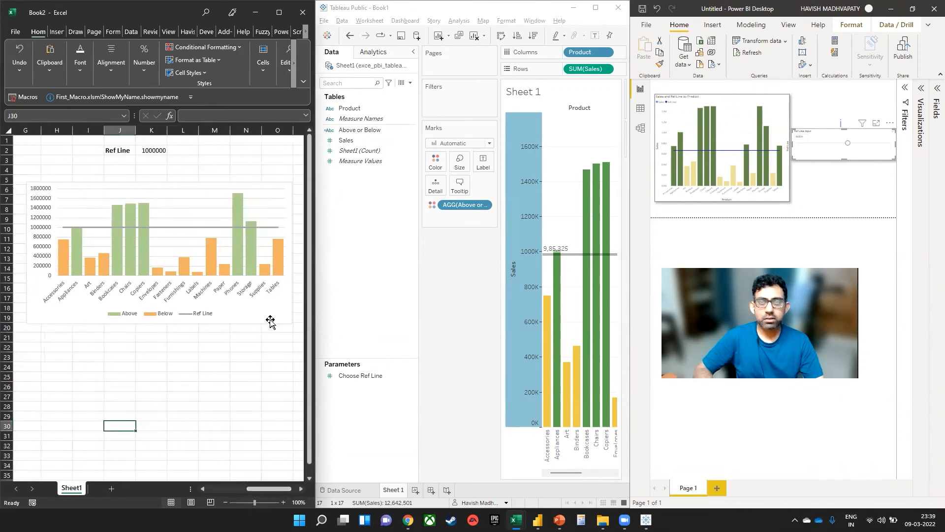
Narrow Tableau's Data and Marks panes, and shift the window dividers to give Tableau and Power BI more width than Excel
drag(418, 296, 399, 296)
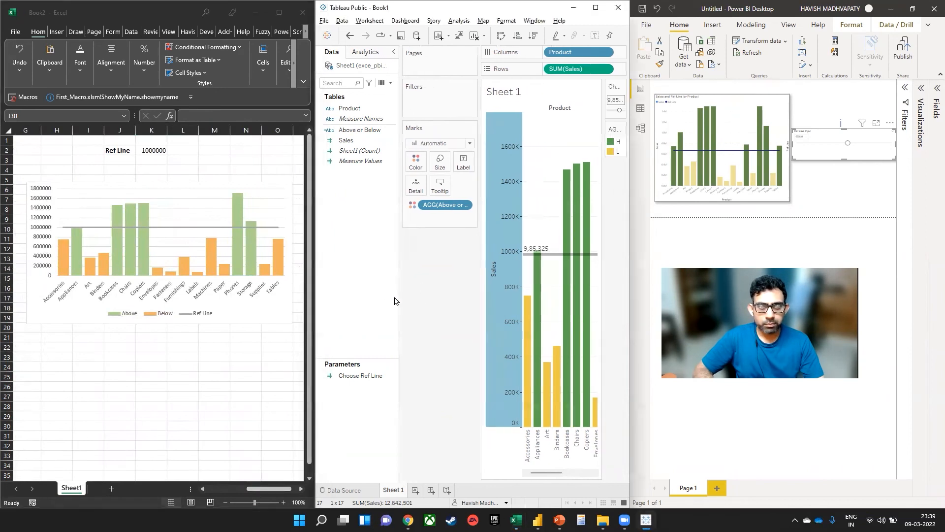
drag(481, 293, 449, 292)
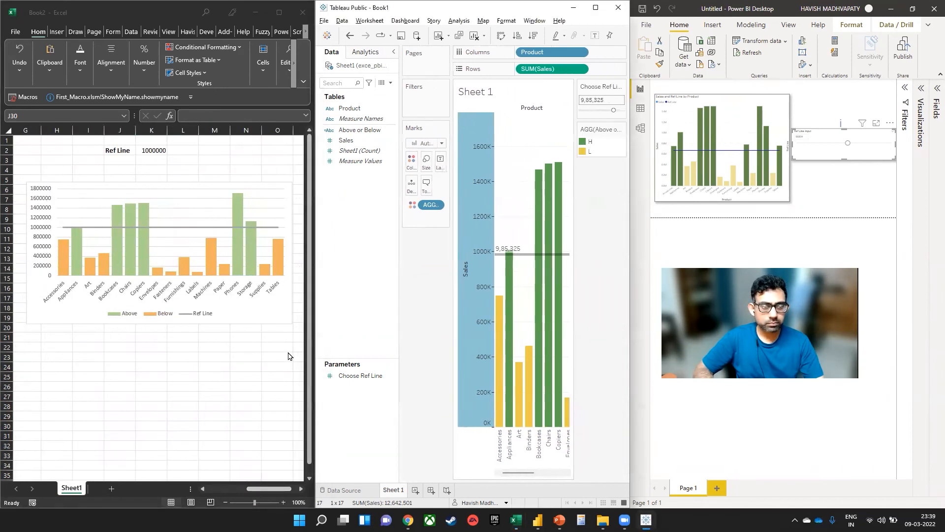
drag(312, 344, 123, 372)
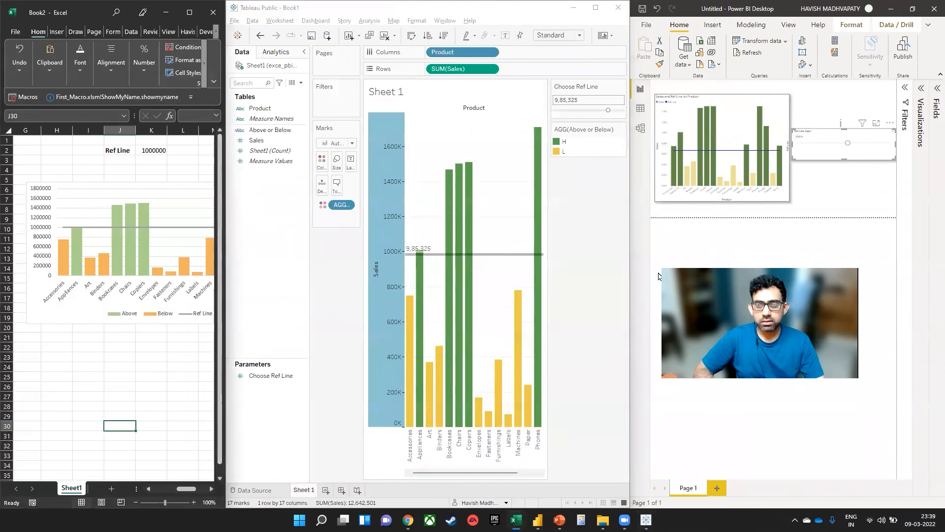
drag(629, 245, 586, 232)
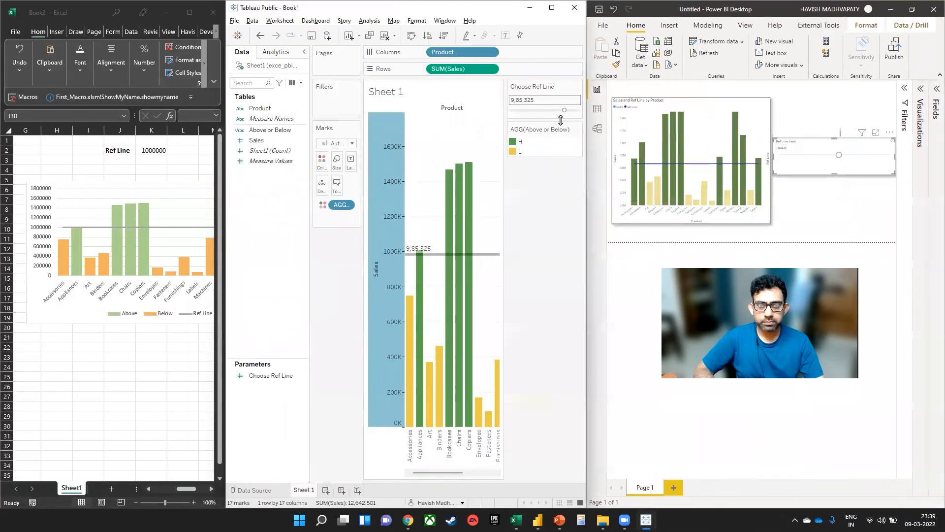
Review the reference line controls: Tableau's Choose Ref Line parameter, Excel's Ref Line cell K2 and Power BI's New parameter command
click(578, 88)
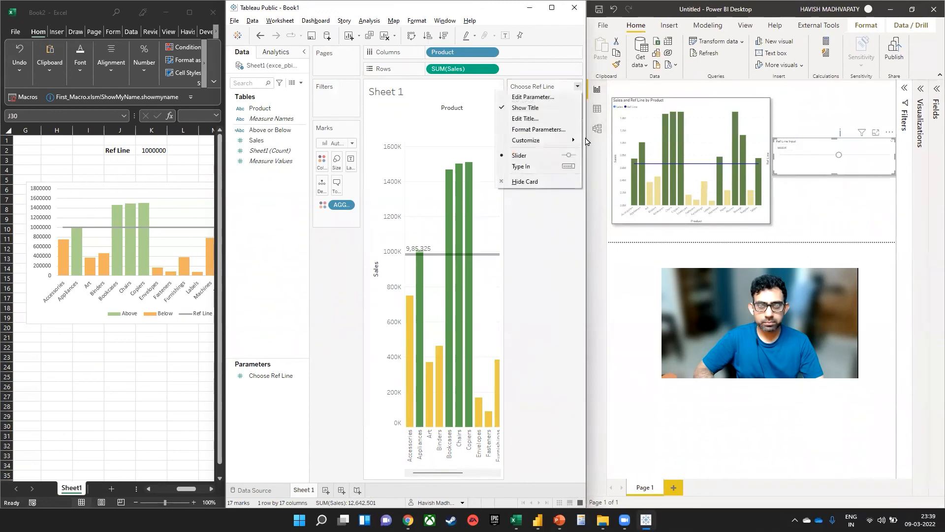
click(558, 286)
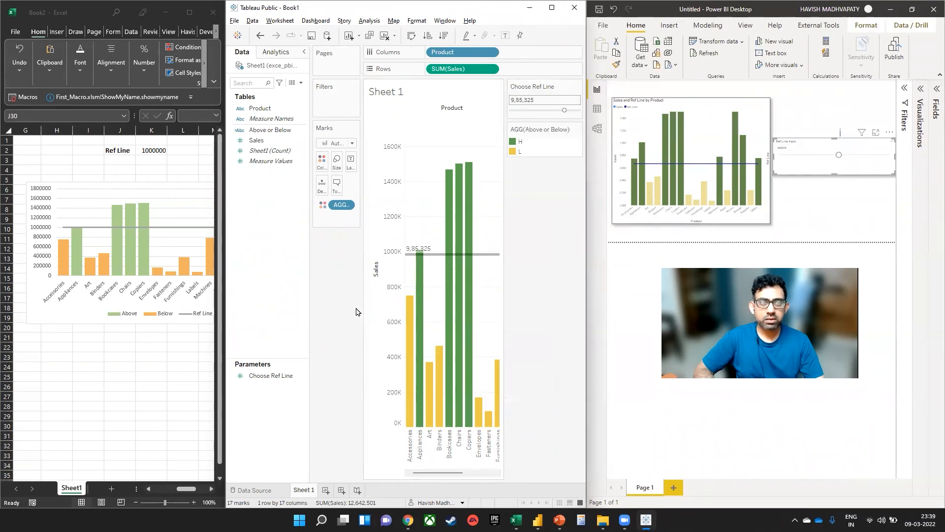
click(278, 377)
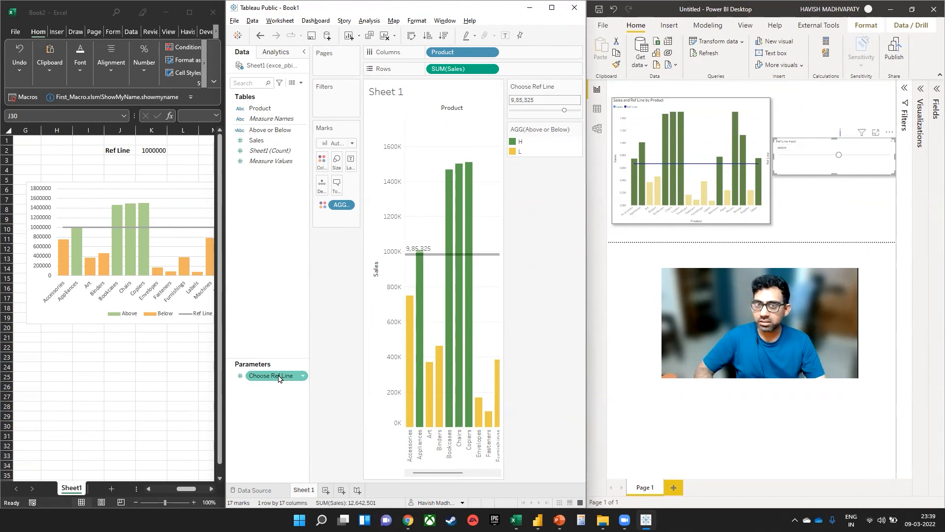
mouse_move(456, 296)
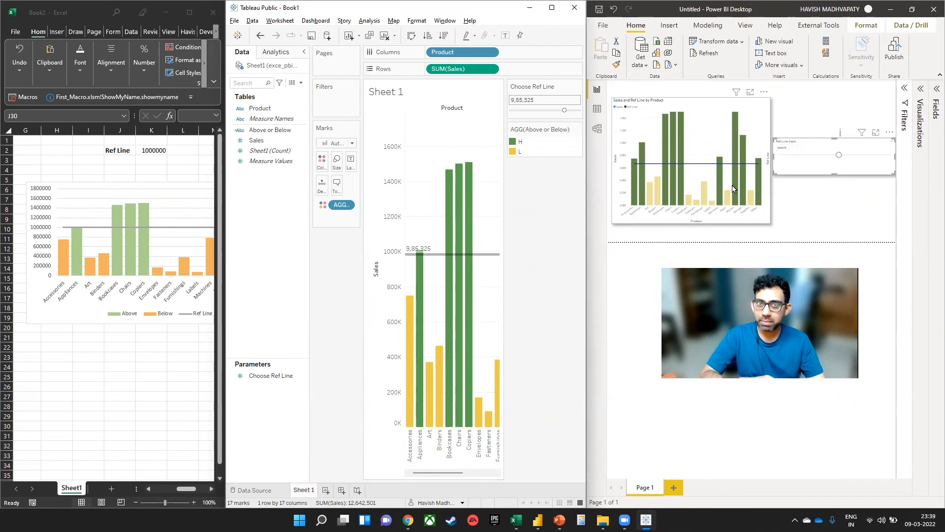
click(150, 149)
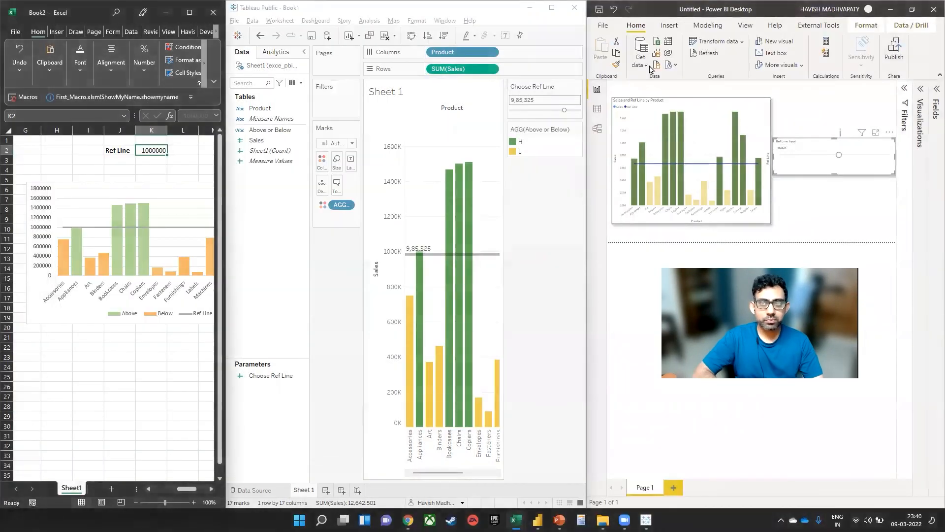
click(707, 25)
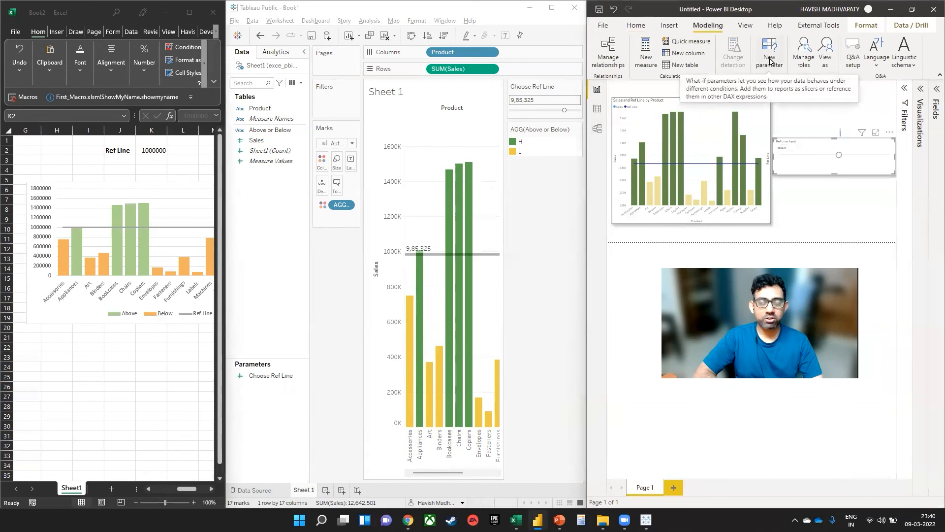